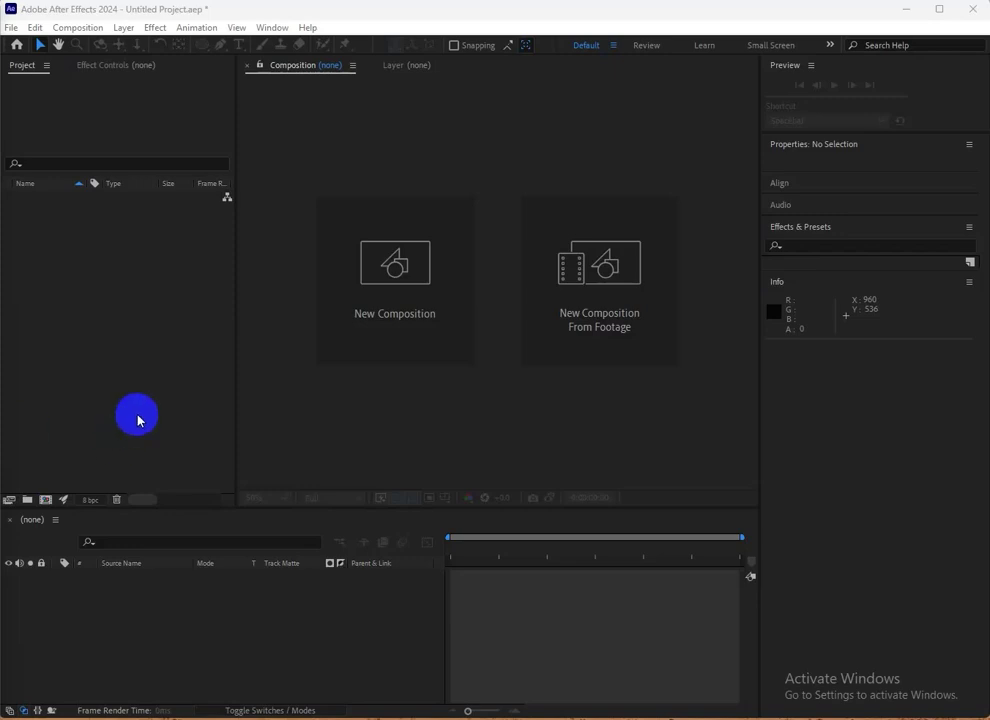
Start a new composition and name it 'vector file to shape layer'
click(402, 316)
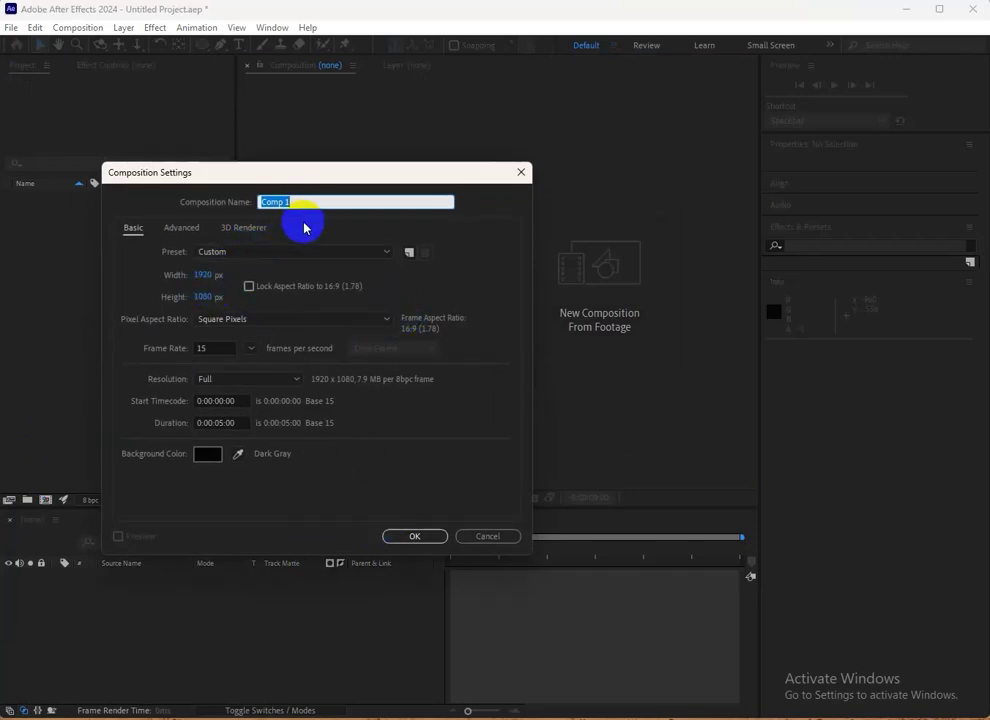
text(vector)
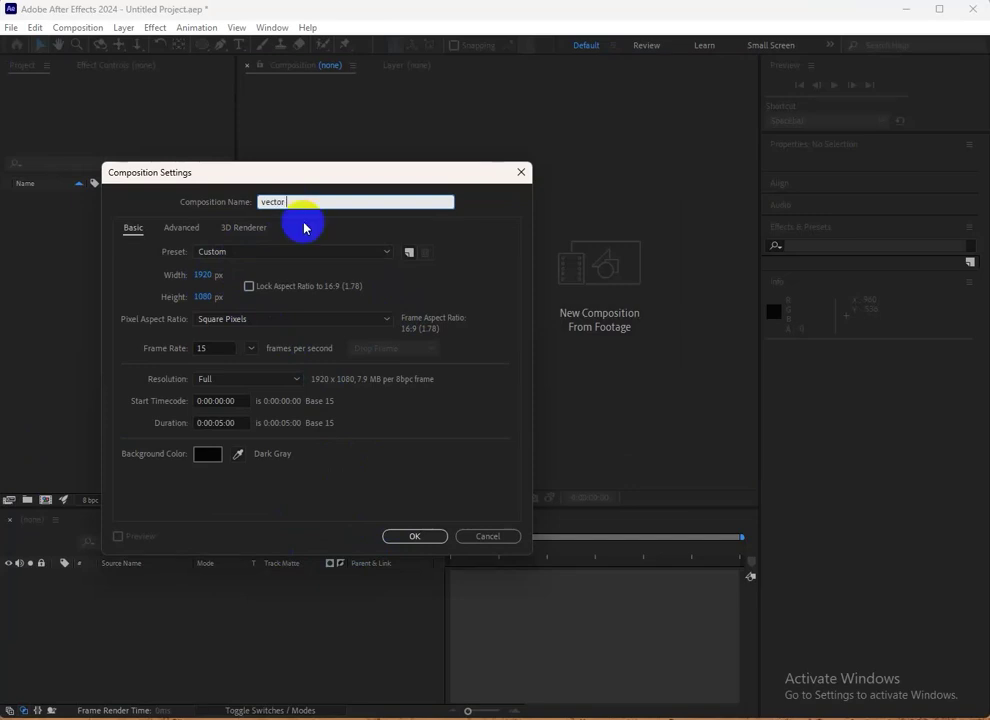
text(f)
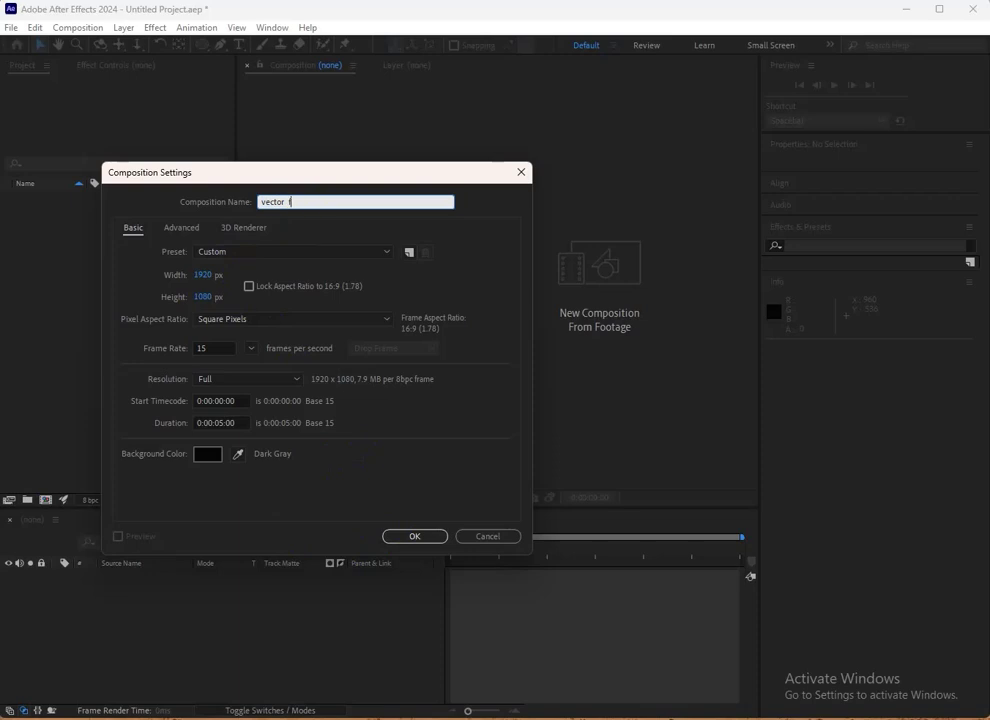
text(ile t)
text(o)
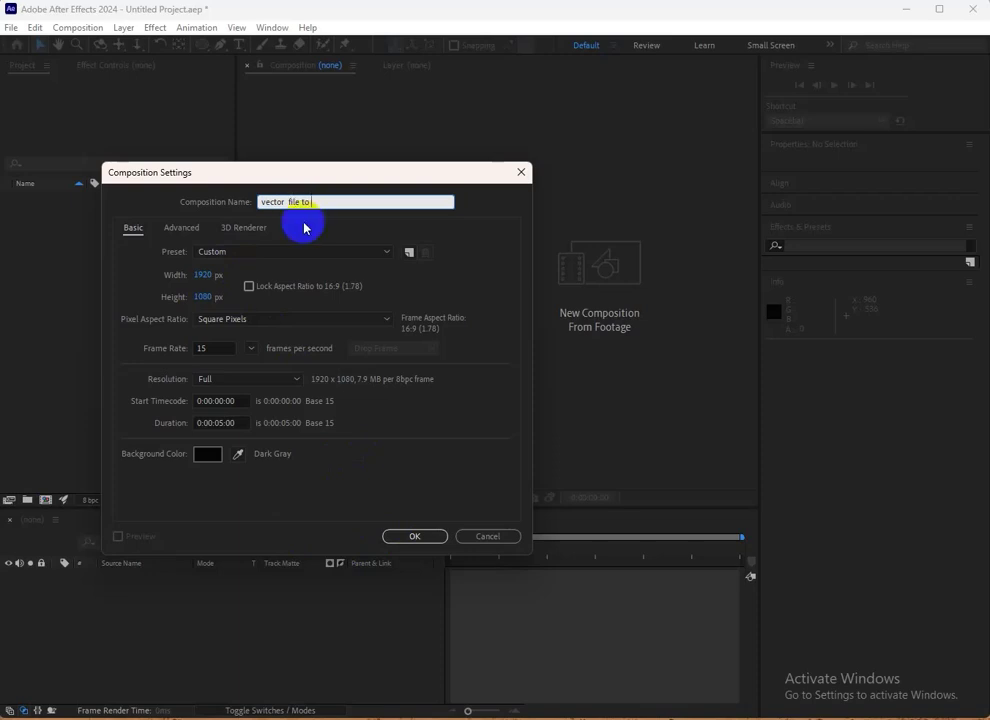
text( sha)
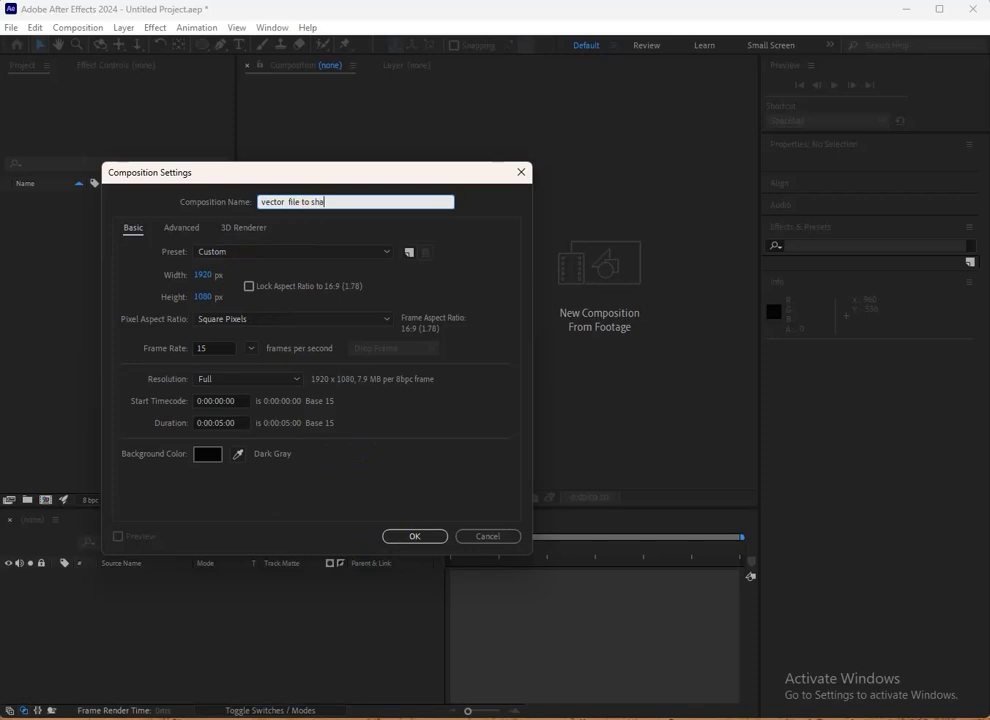
text(pe layer)
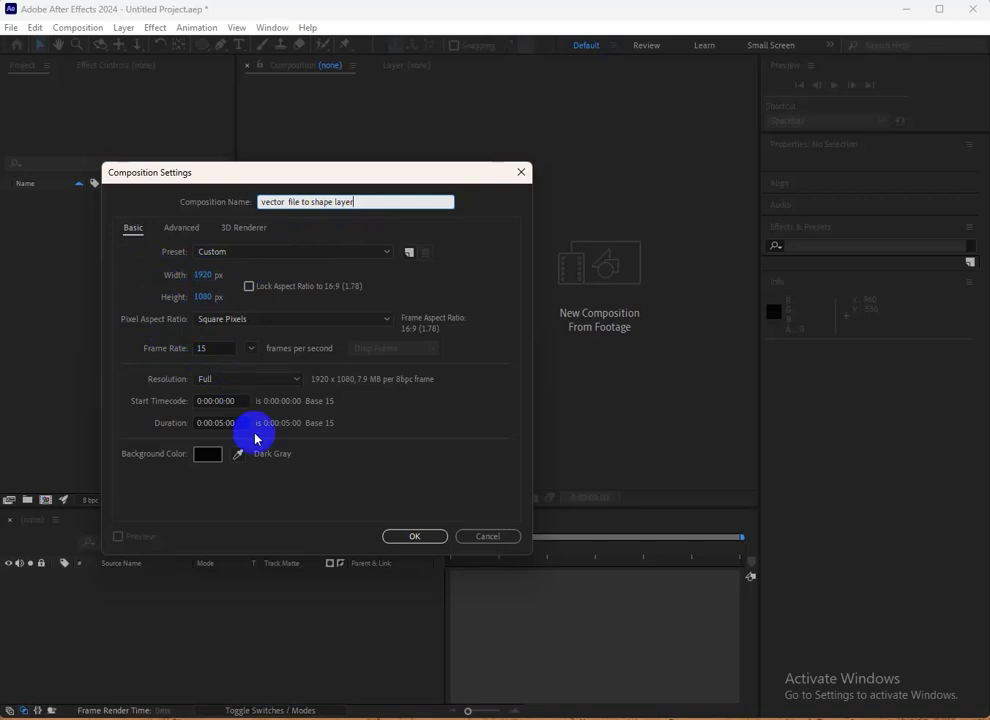
Confirm the composition settings and turn on the Title/Action Safe guides
click(405, 541)
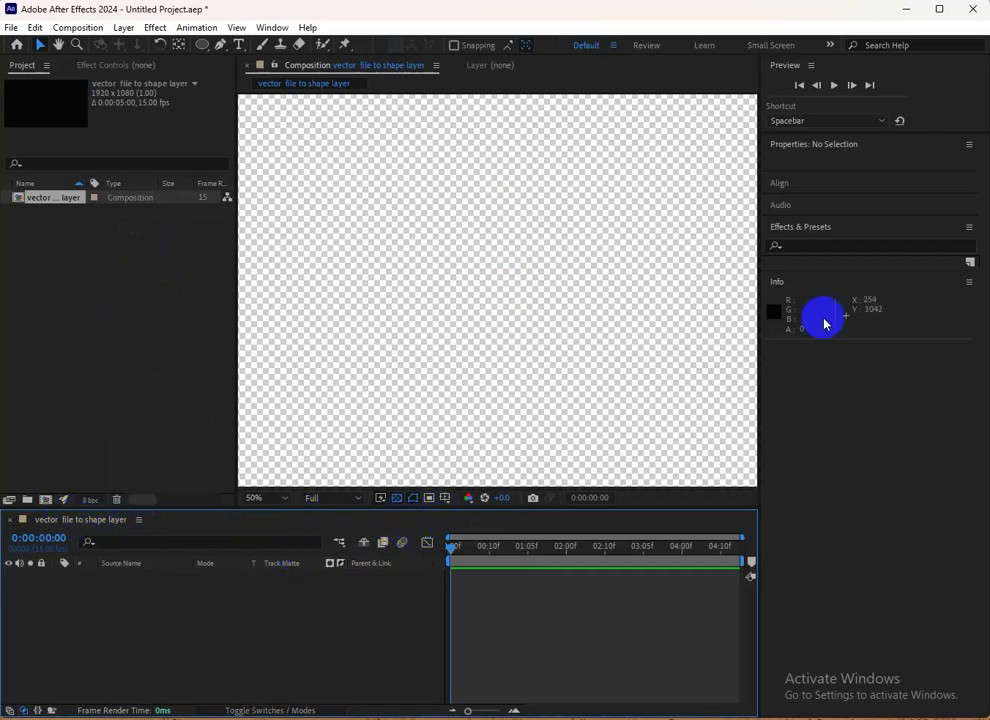
click(446, 498)
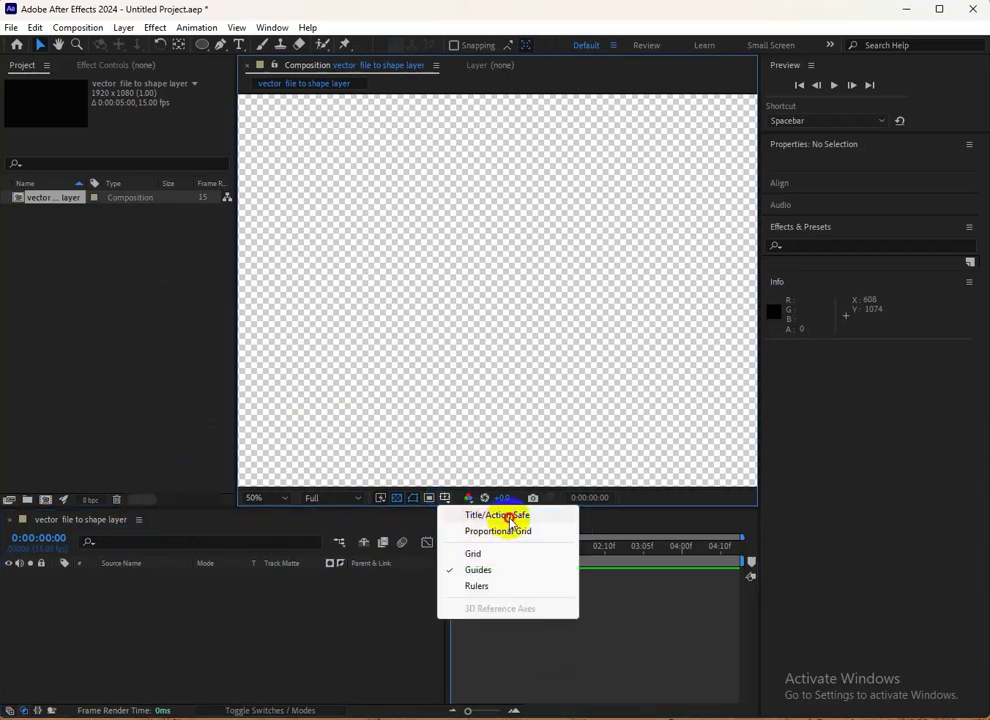
click(510, 517)
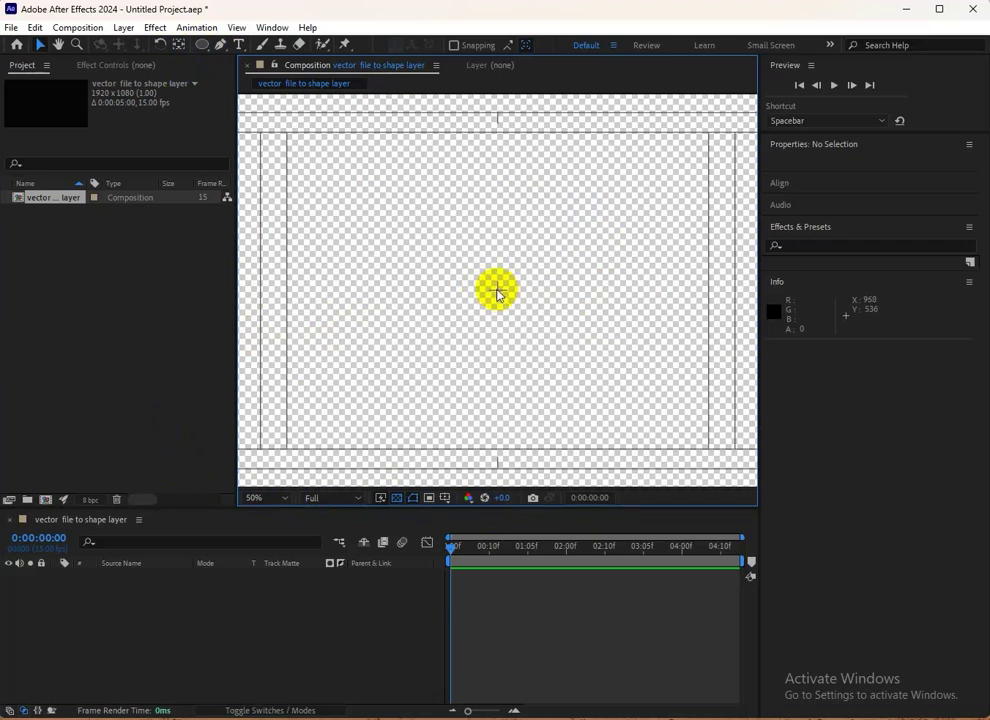
Pick the Ellipse Tool and draw an 864×864 green circle centred at 960, 540
click(203, 50)
drag(205, 52, 236, 76)
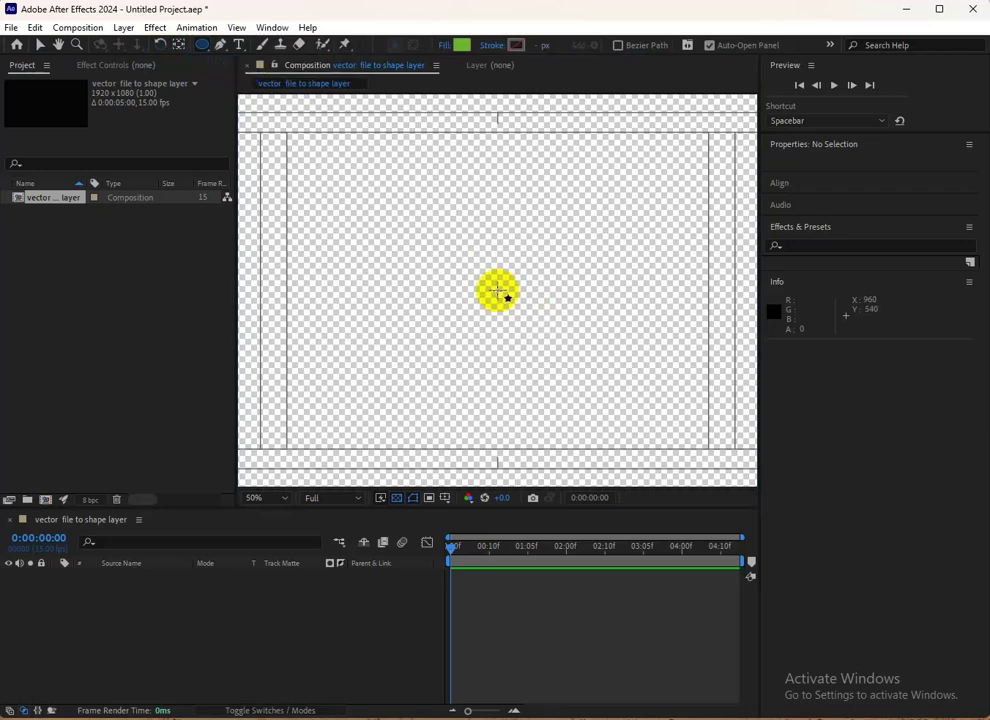
click(497, 291)
drag(497, 291, 620, 448)
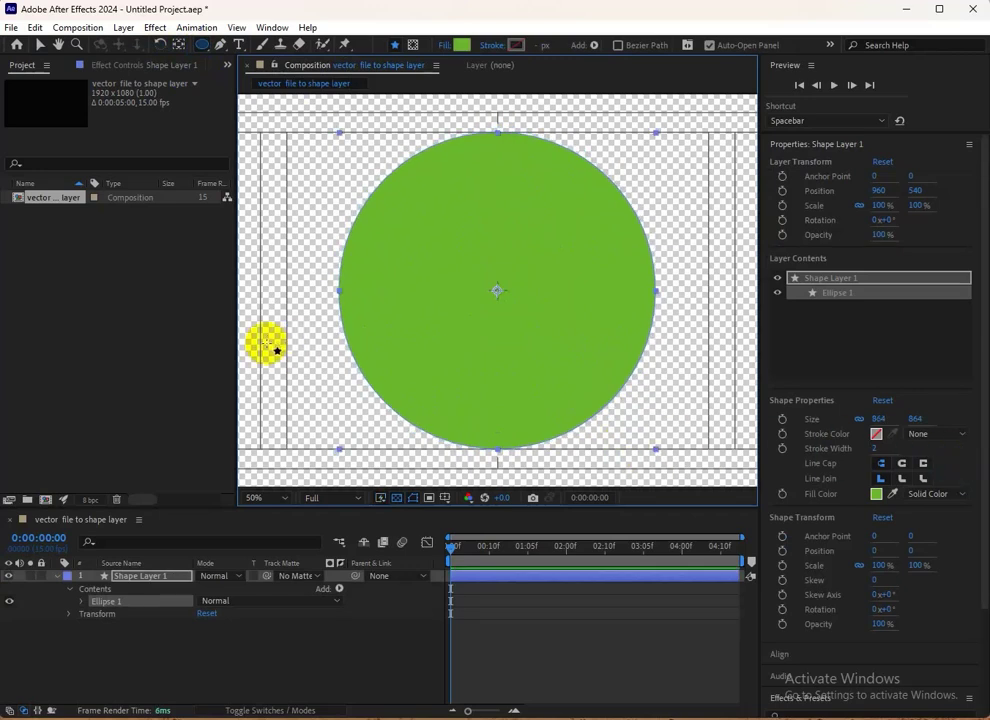
click(128, 576)
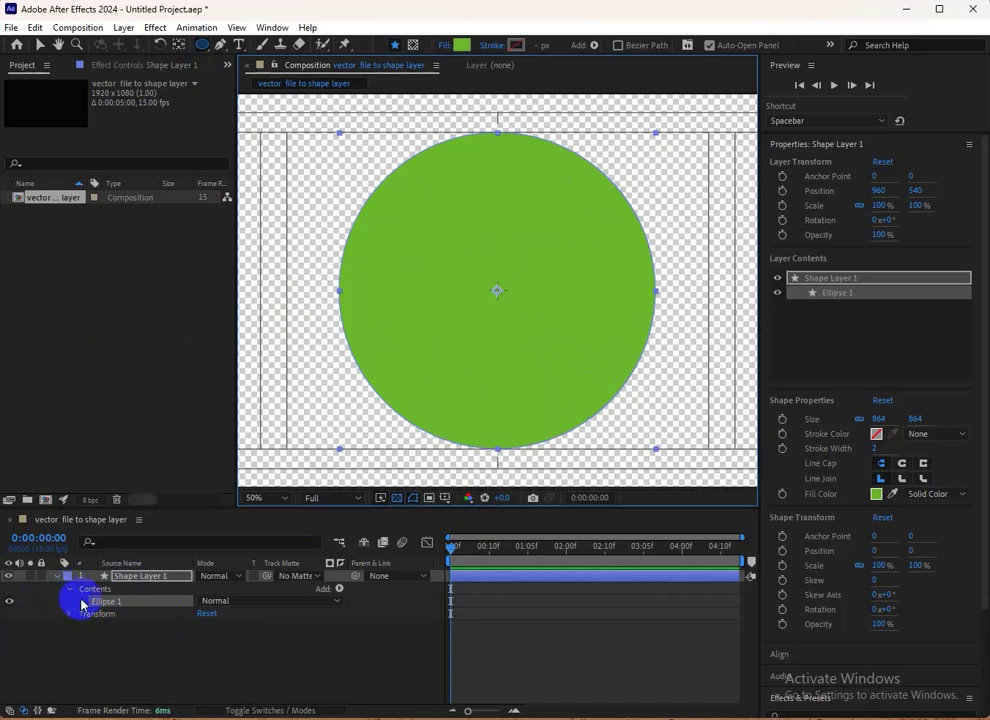
Set a 0% Scale keyframe on Shape Layer 1 at the first frame
click(82, 601)
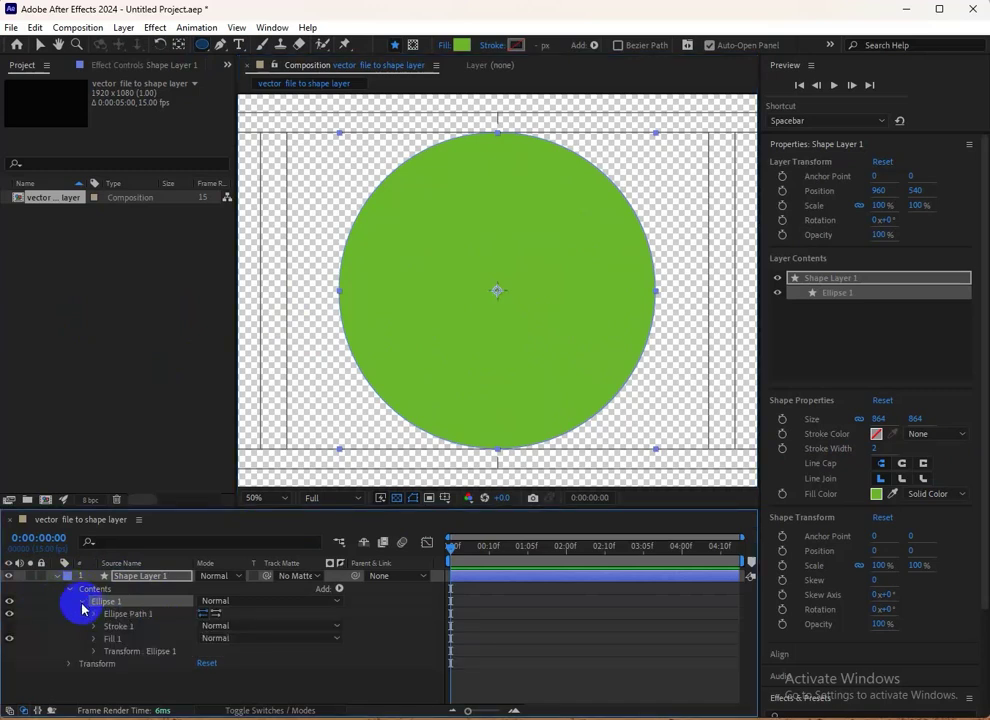
click(82, 601)
click(68, 616)
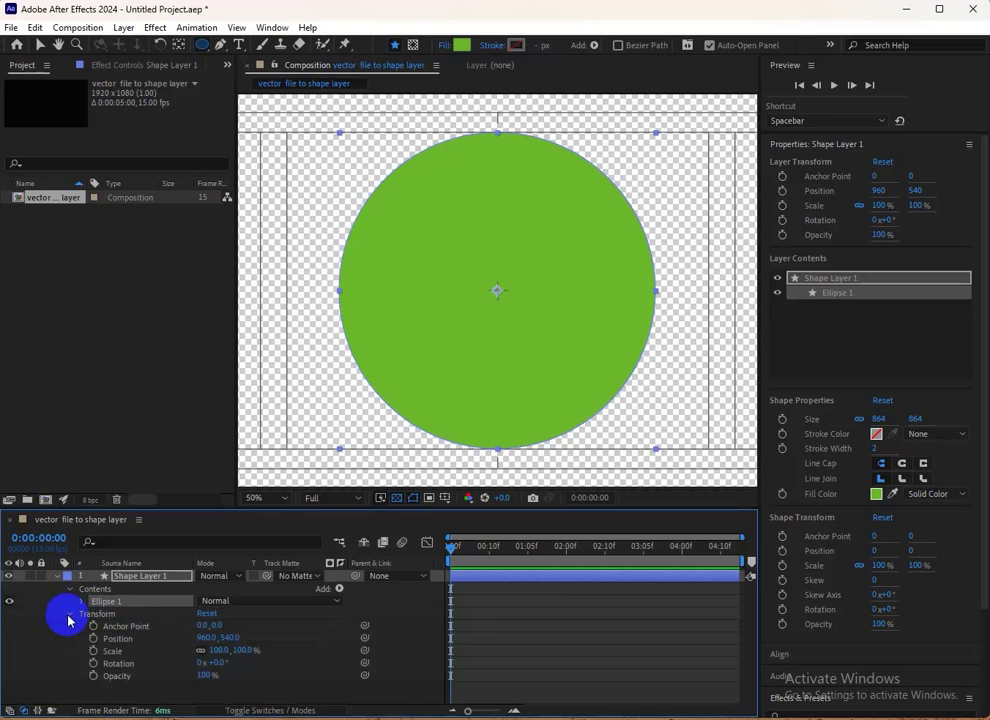
click(58, 578)
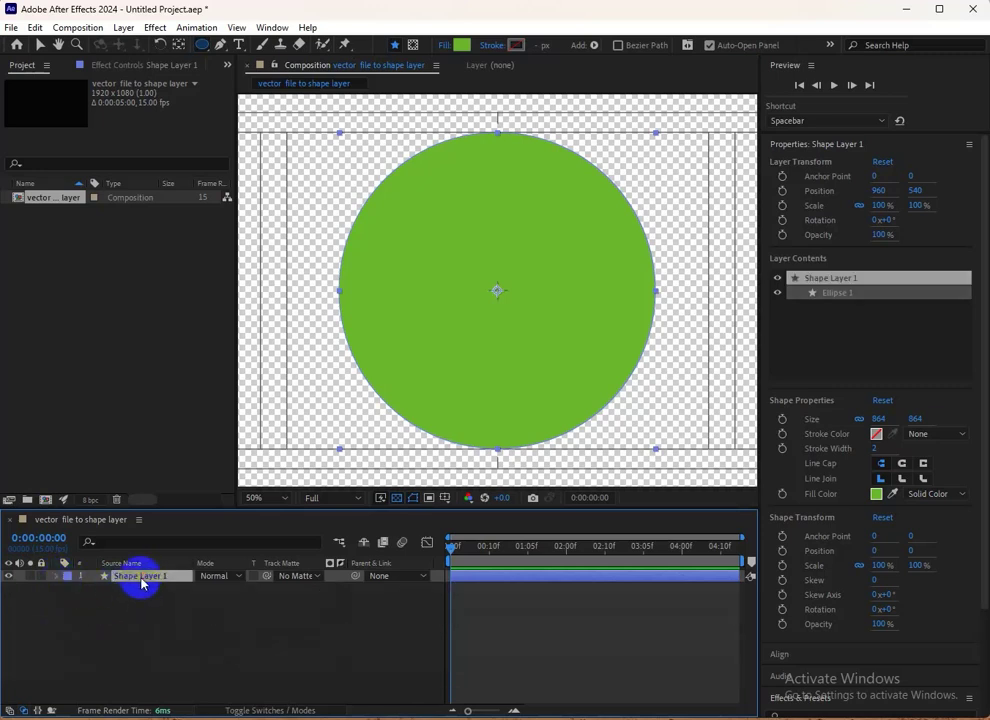
key(s)
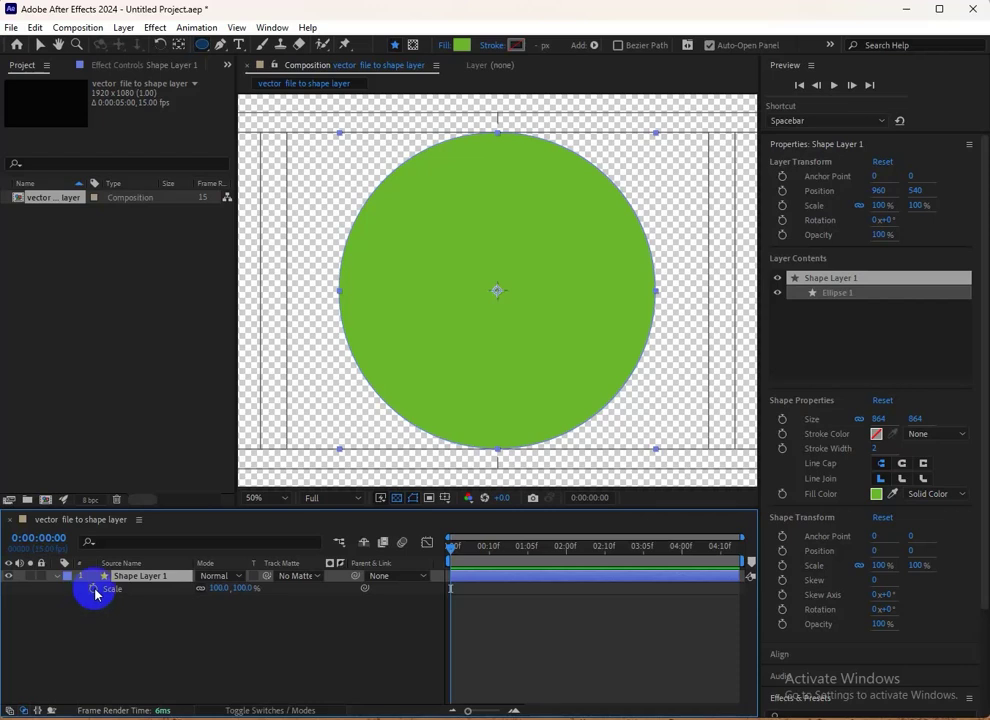
click(94, 589)
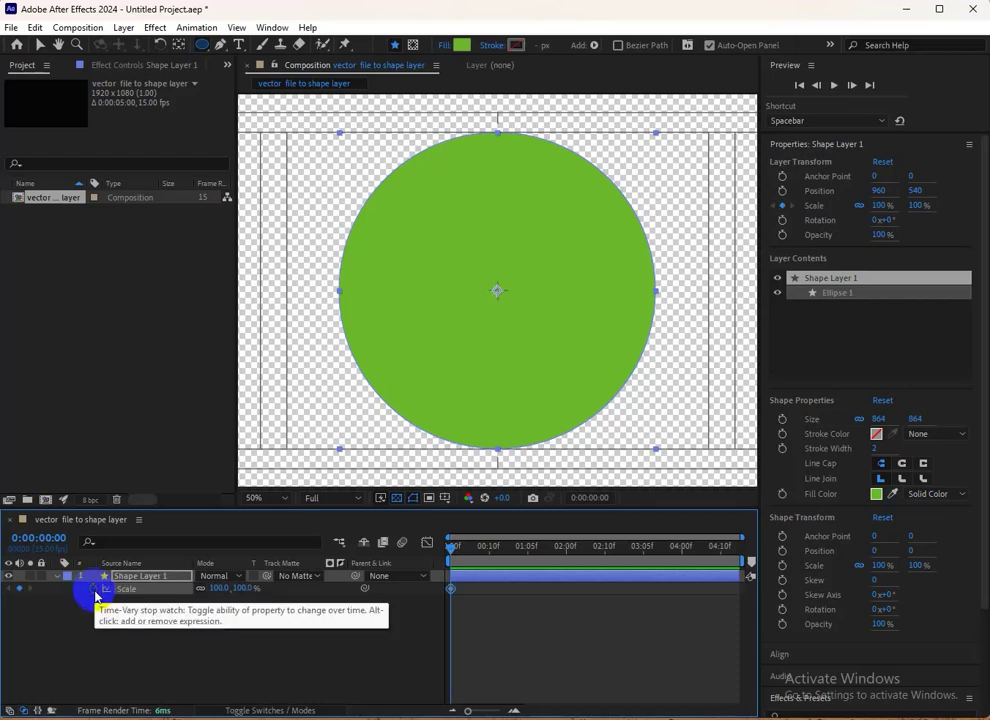
click(216, 589)
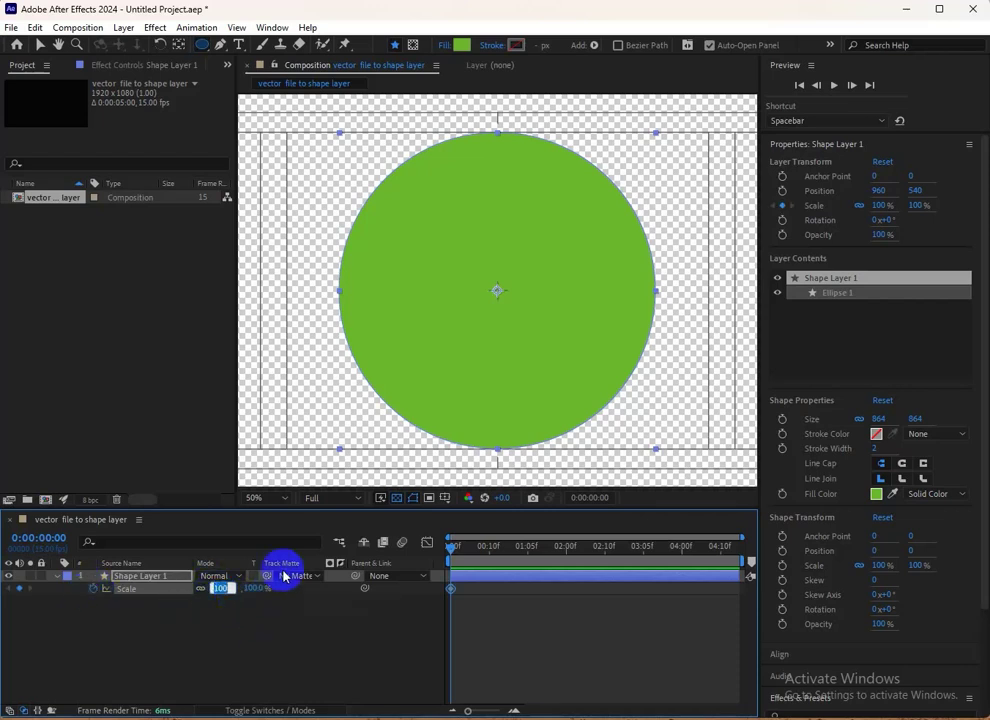
text(0)
key(Return)
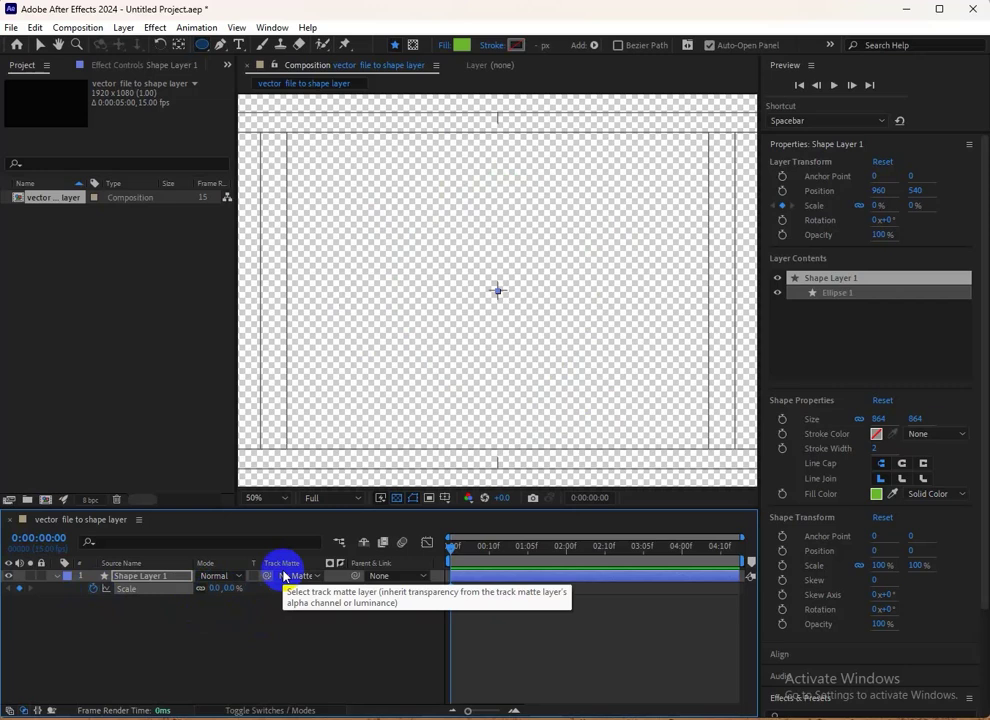
Add a 100% Scale keyframe at the last frame and preview the circle growing
drag(453, 549, 822, 566)
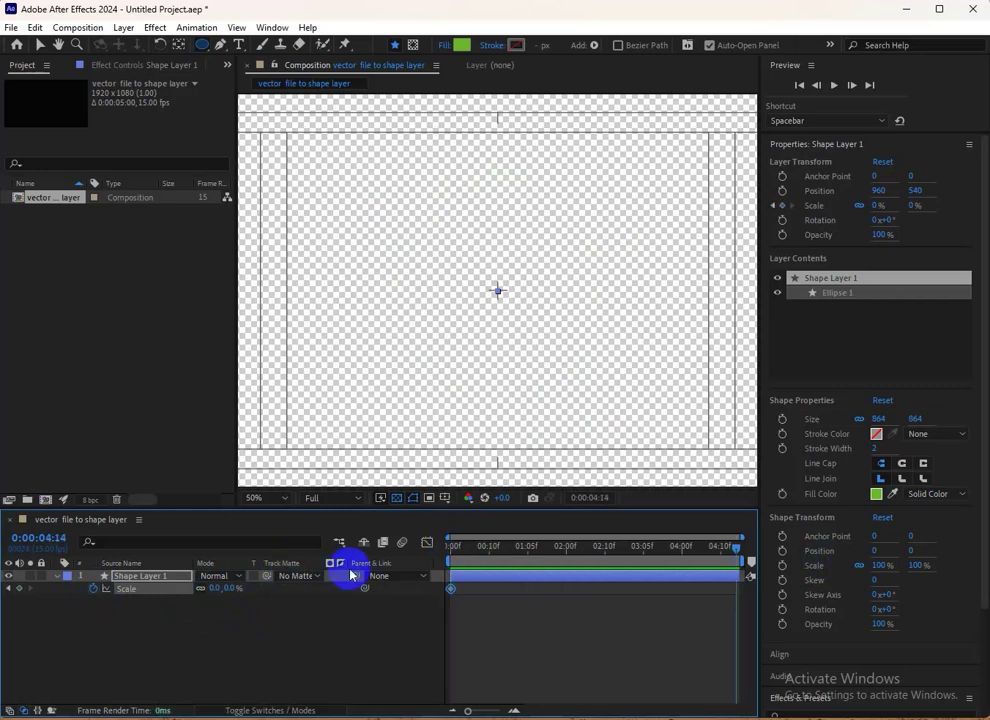
click(222, 588)
text(100)
key(Return)
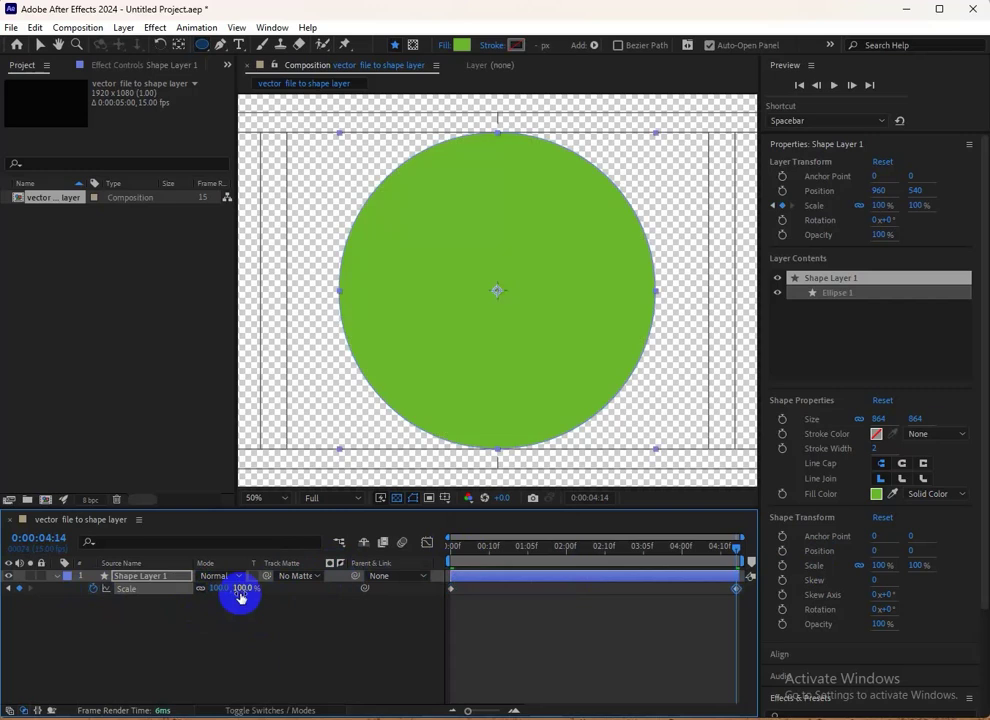
click(462, 553)
mouse_move(462, 555)
mouse_down()
mouse_move(751, 560)
mouse_move(515, 565)
mouse_move(751, 593)
mouse_up()
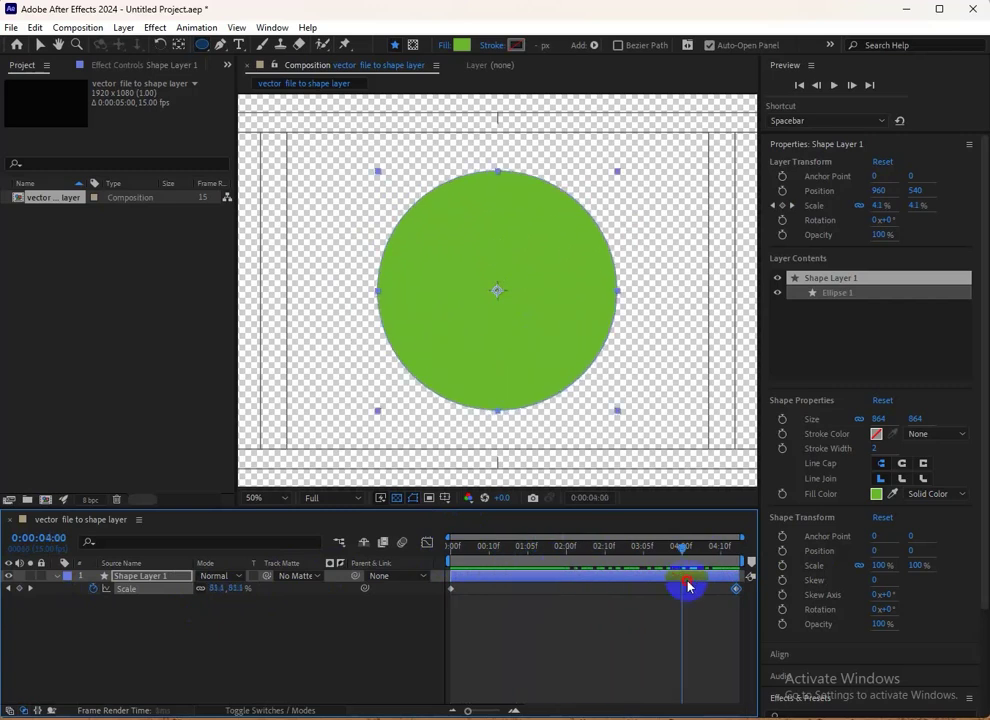
Apply Easy Ease to both scale keyframes and preview the eased growth
click(145, 593)
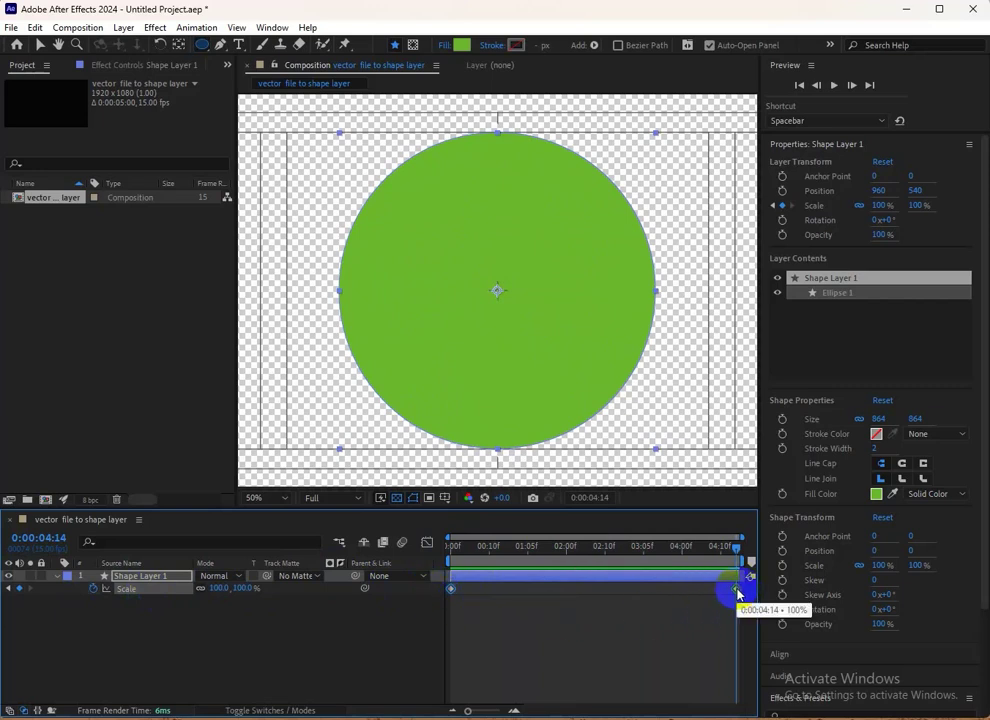
right_click(737, 594)
mouse_move(773, 580)
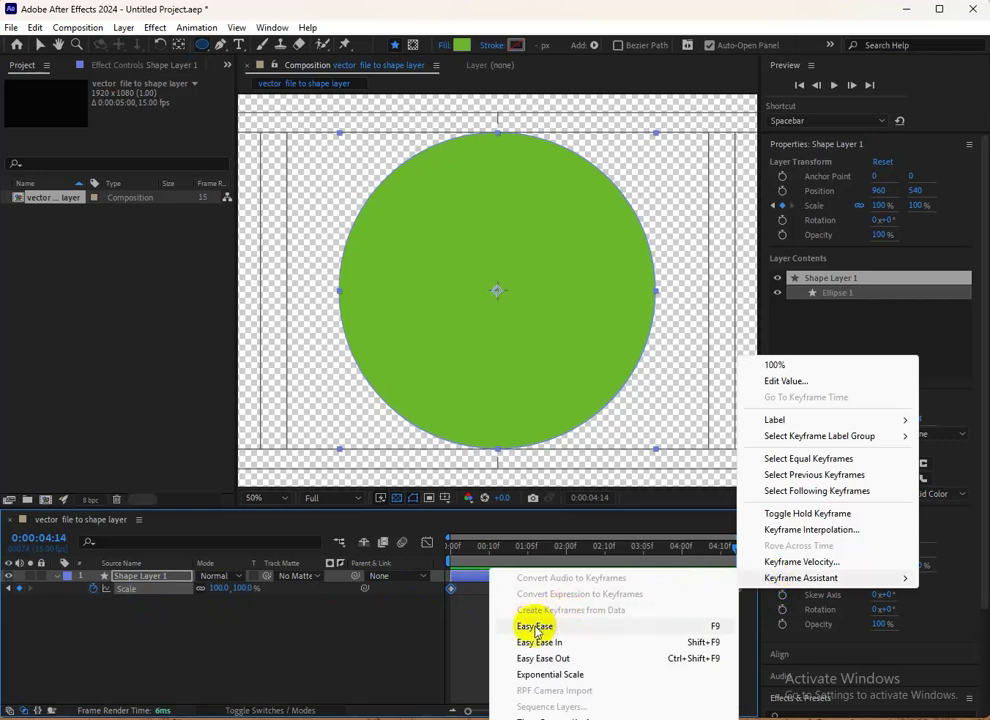
click(537, 630)
click(462, 549)
drag(462, 549, 729, 576)
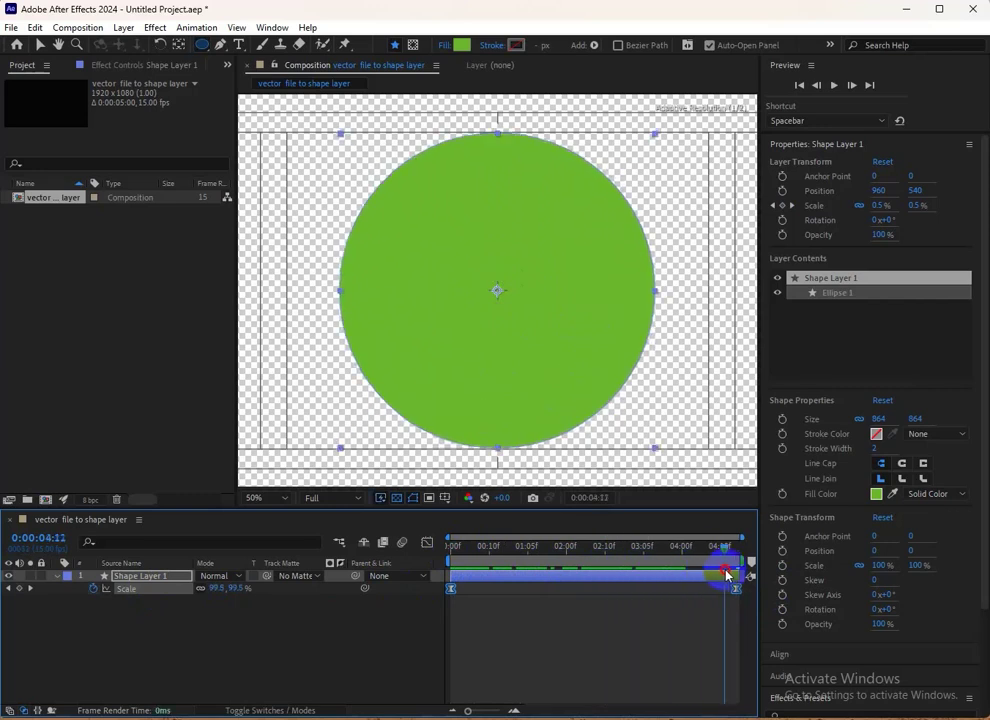
Duplicate the circle layer twice and change the top copy's fill to red
click(54, 578)
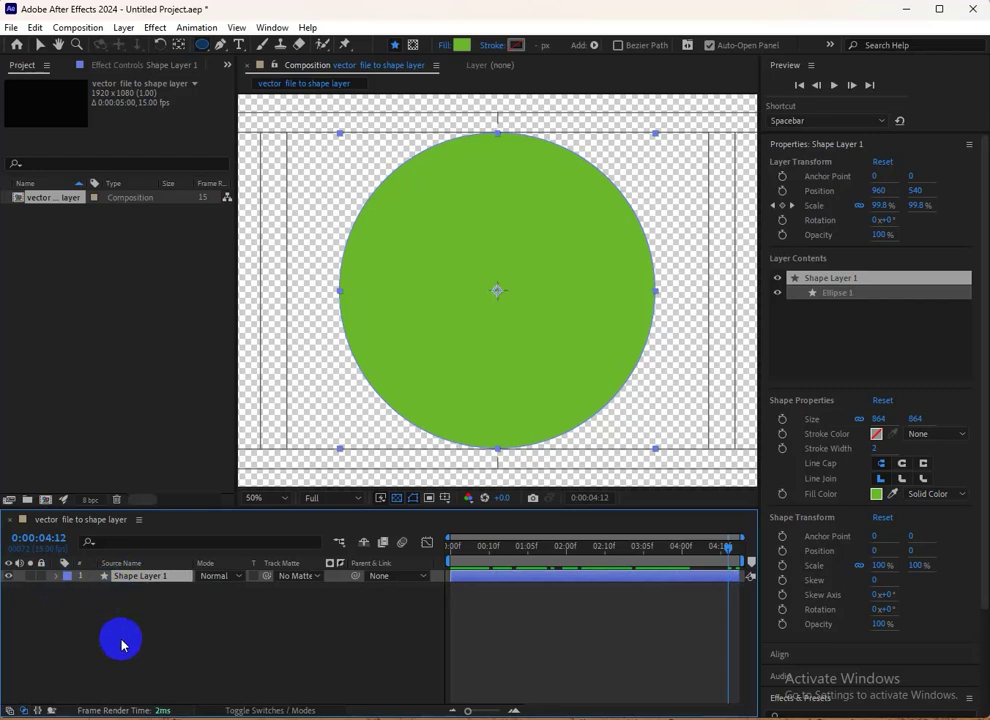
key(ctrl+d)
key(ctrl+d)
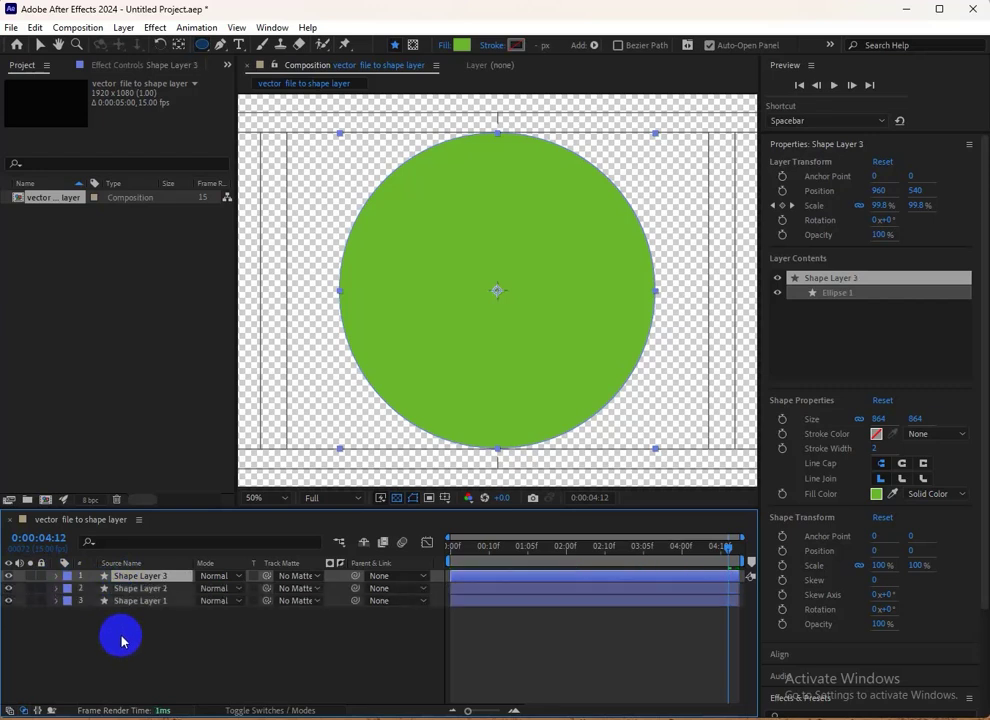
key(ctrl+d)
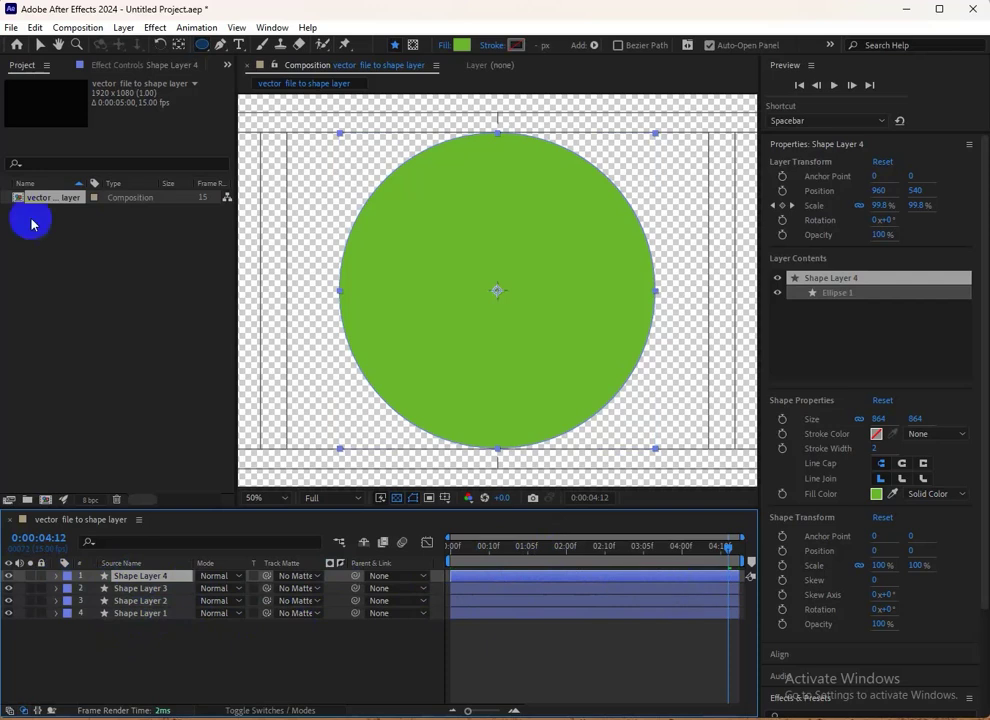
click(459, 47)
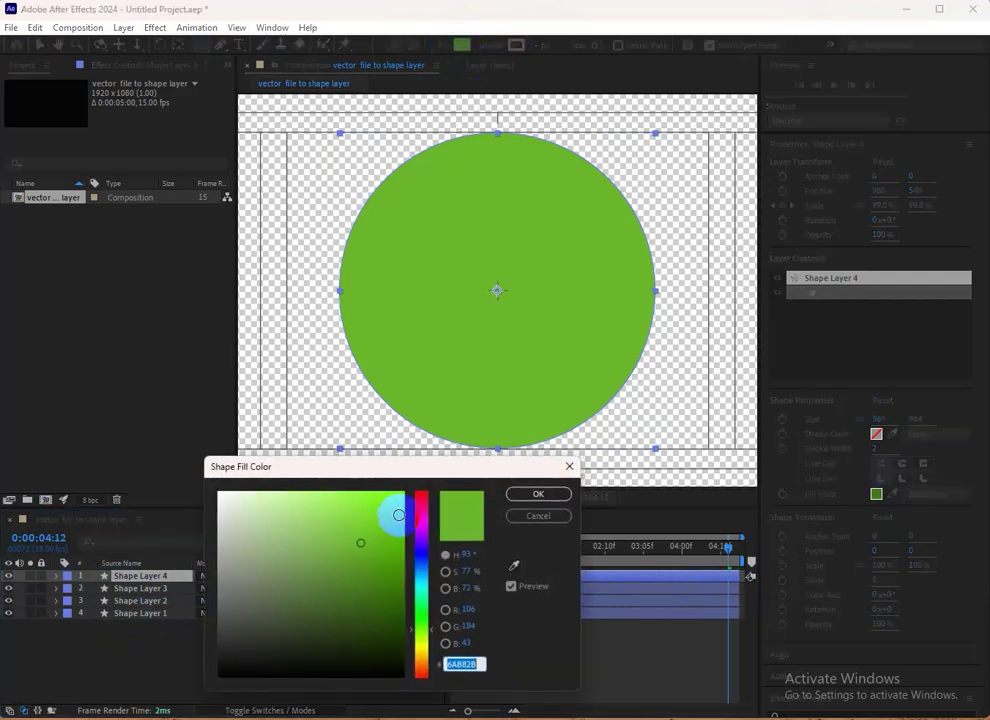
click(427, 501)
click(529, 497)
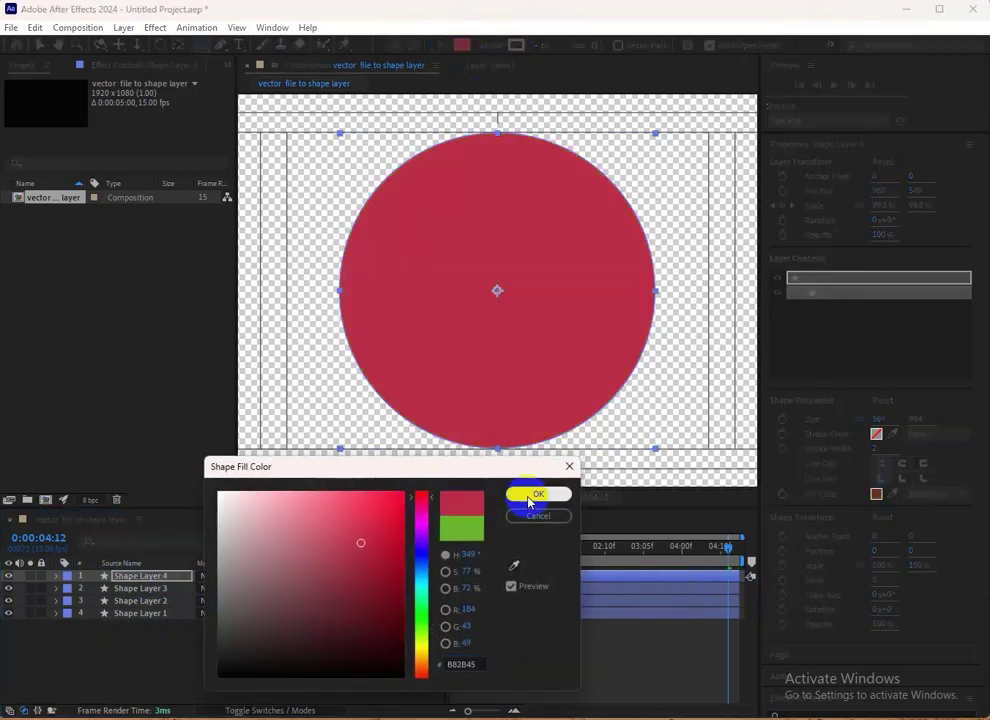
Change Shape Layer 3's fill colour to blue
click(137, 588)
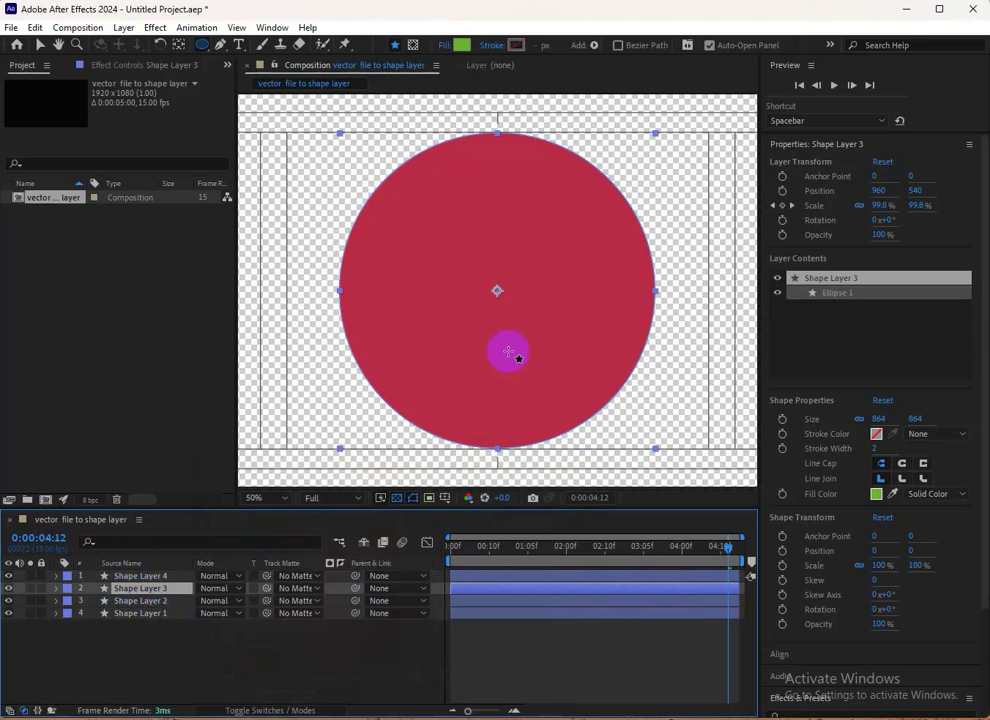
click(461, 47)
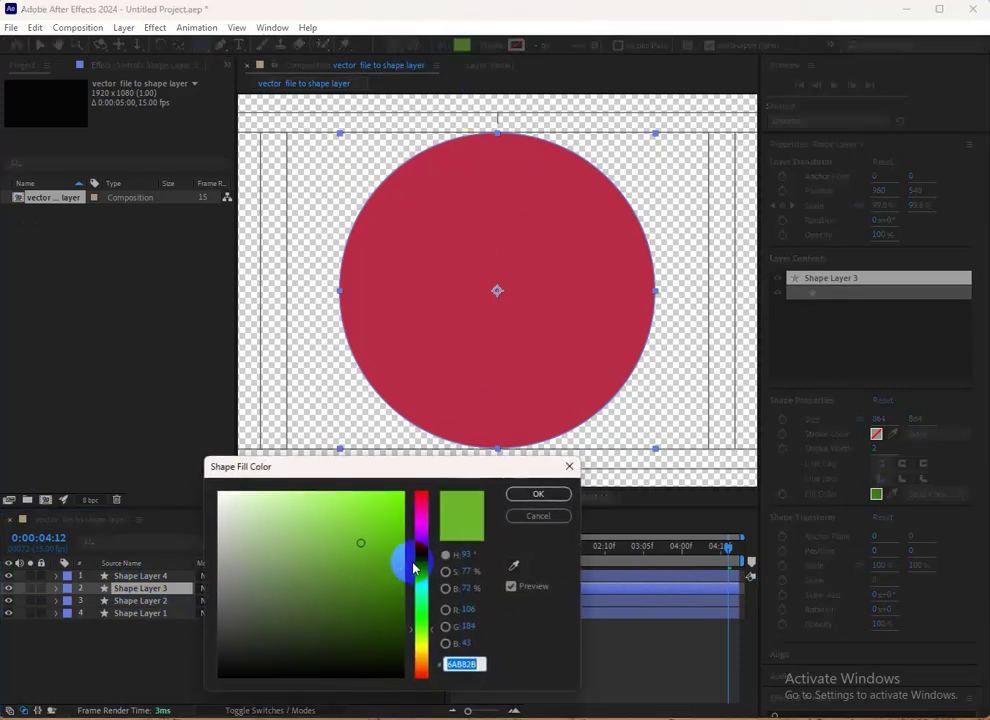
click(413, 567)
click(537, 494)
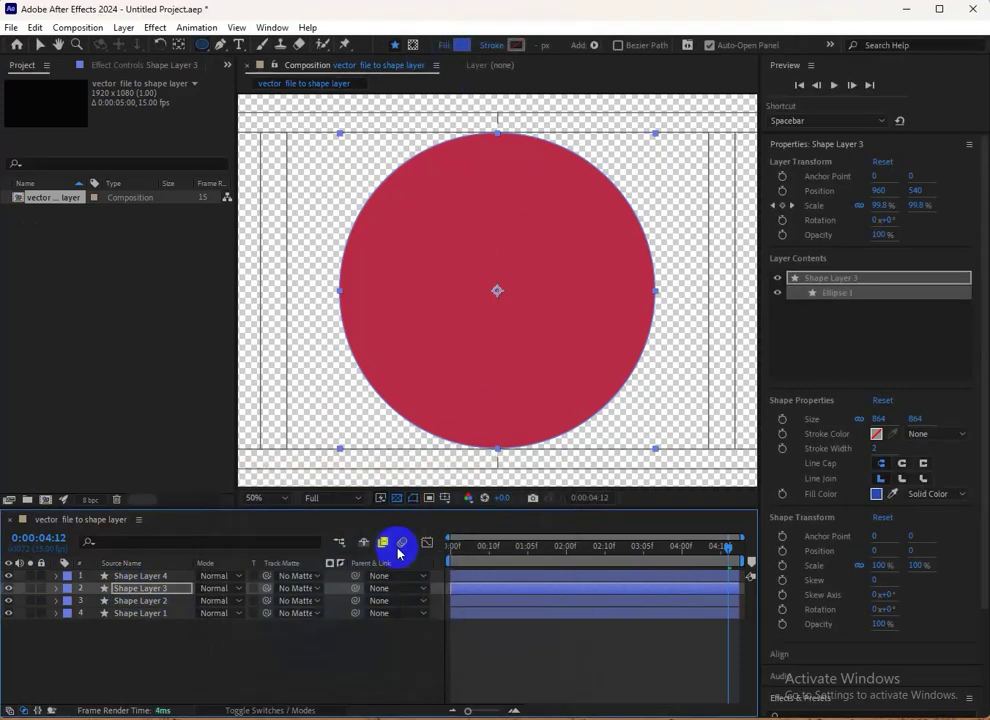
Change Shape Layer 2's fill colour to bright, saturated yellow
click(145, 601)
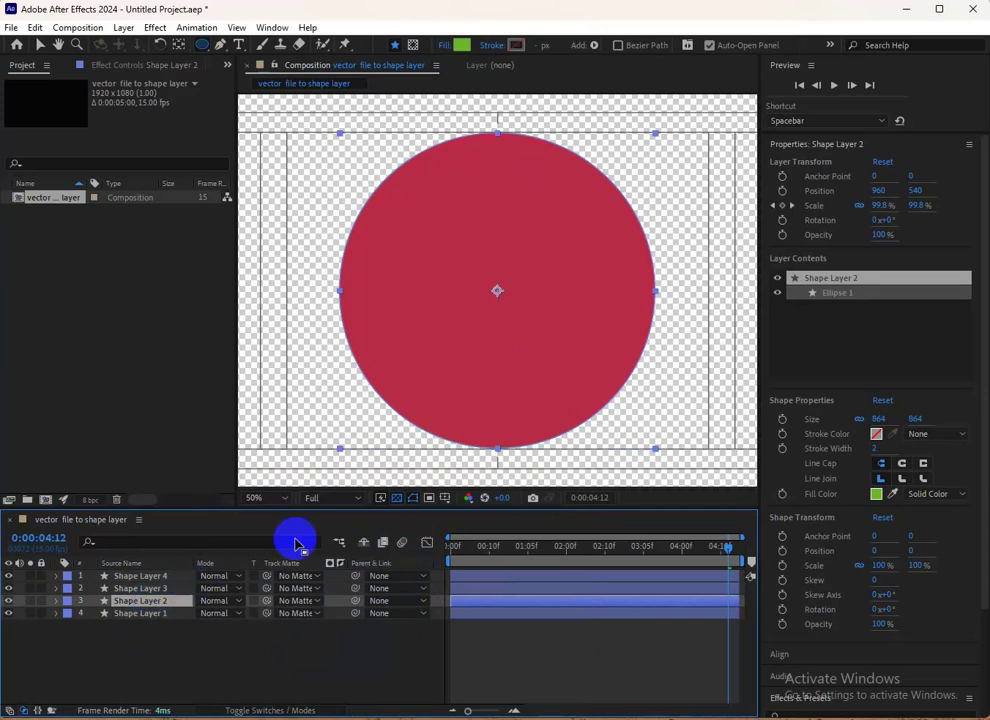
click(459, 45)
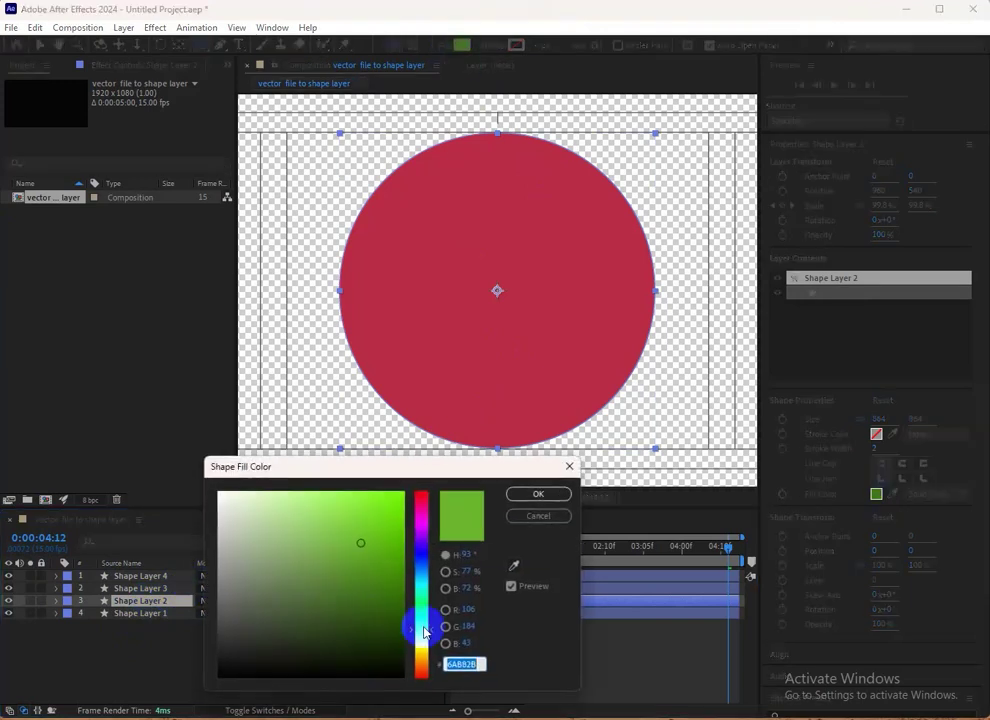
click(416, 637)
drag(426, 660, 415, 649)
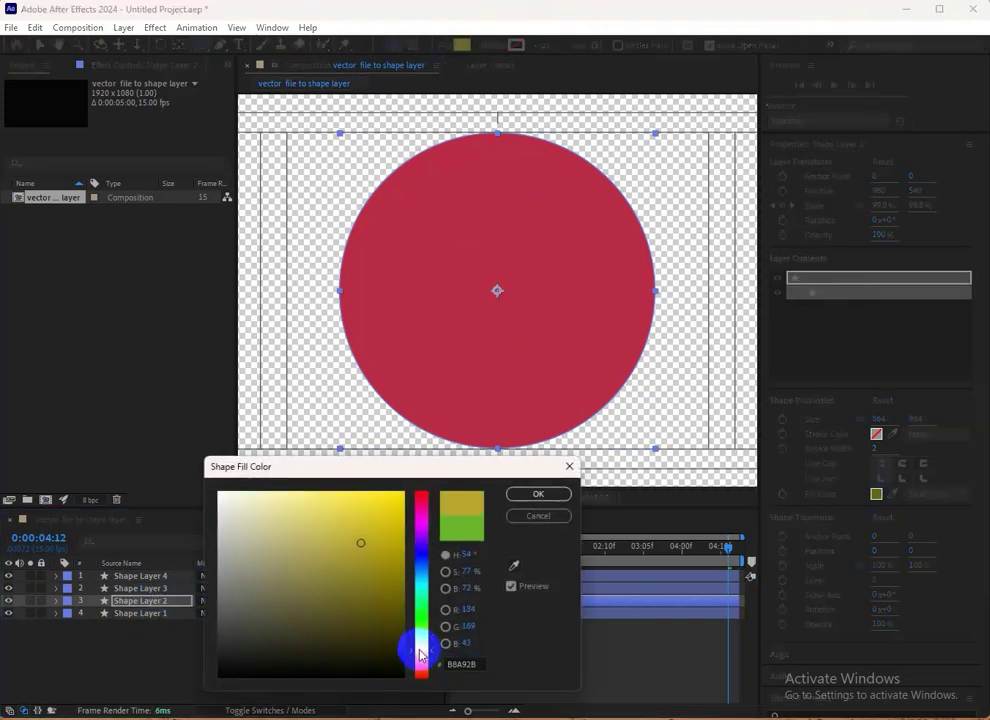
drag(398, 513, 391, 497)
click(534, 500)
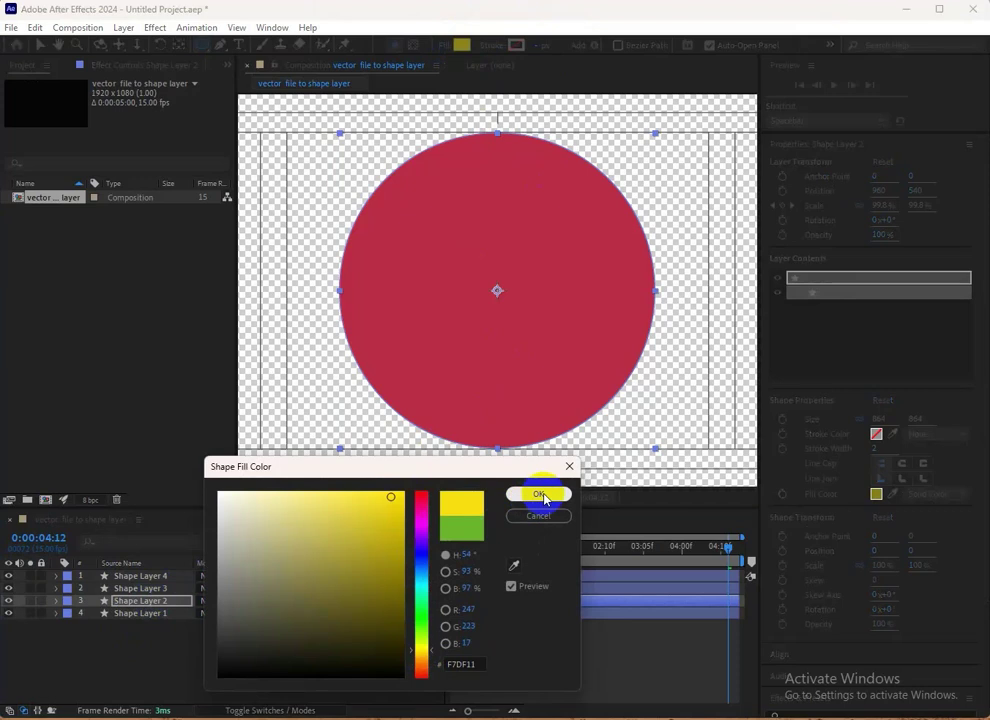
Delay Shape Layers 4, 3 and 2 so the rings grow one after another
drag(466, 551, 740, 570)
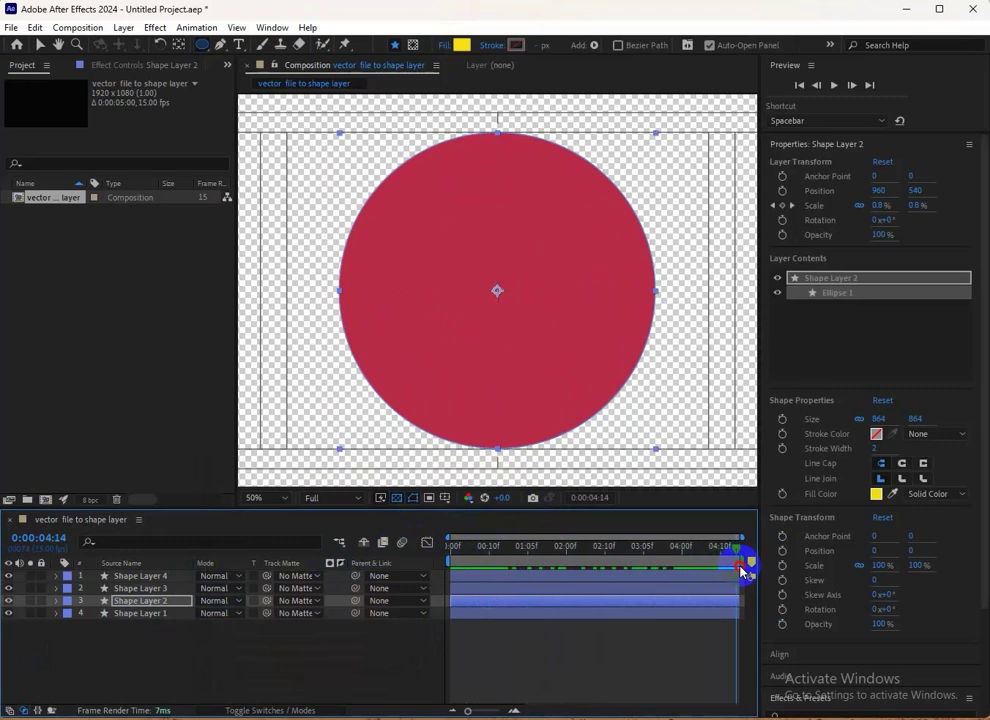
click(158, 577)
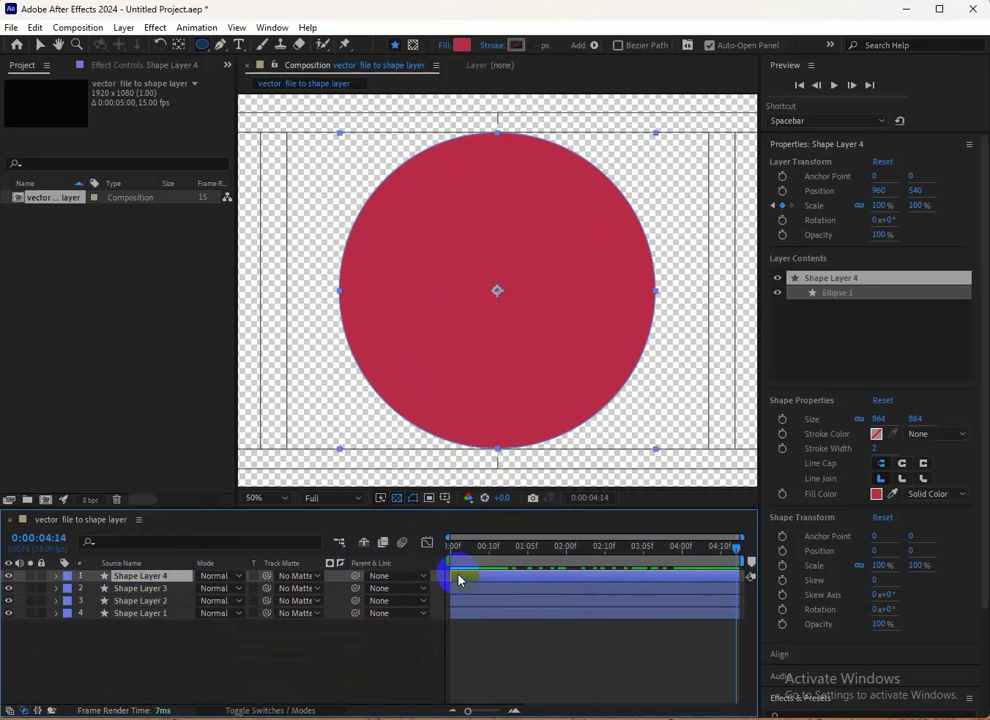
drag(585, 589, 620, 590)
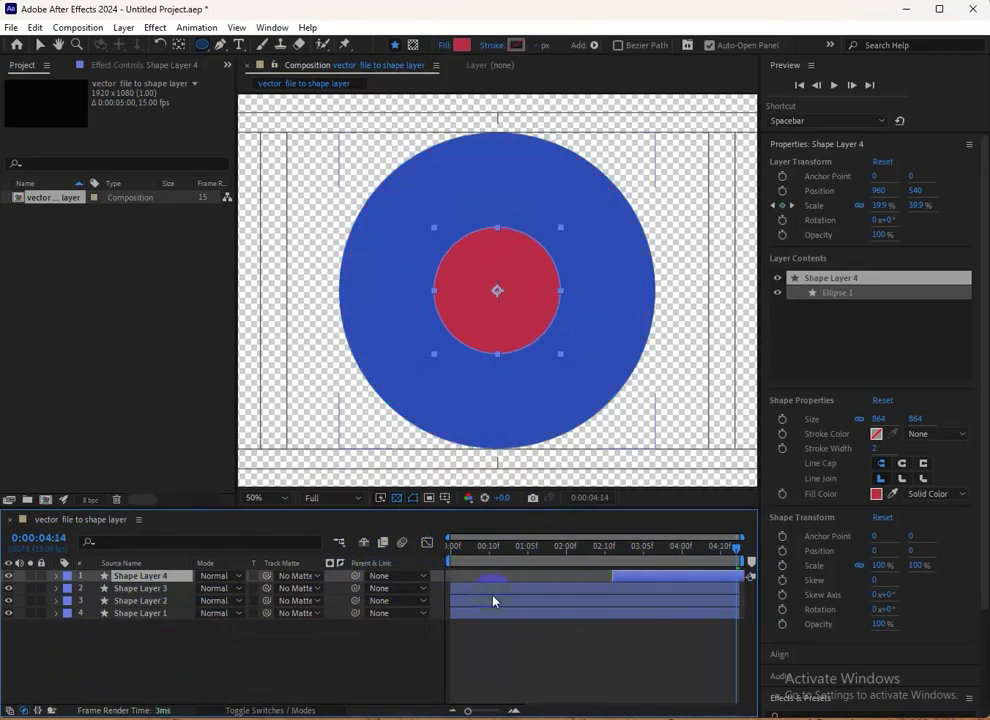
drag(493, 598, 604, 604)
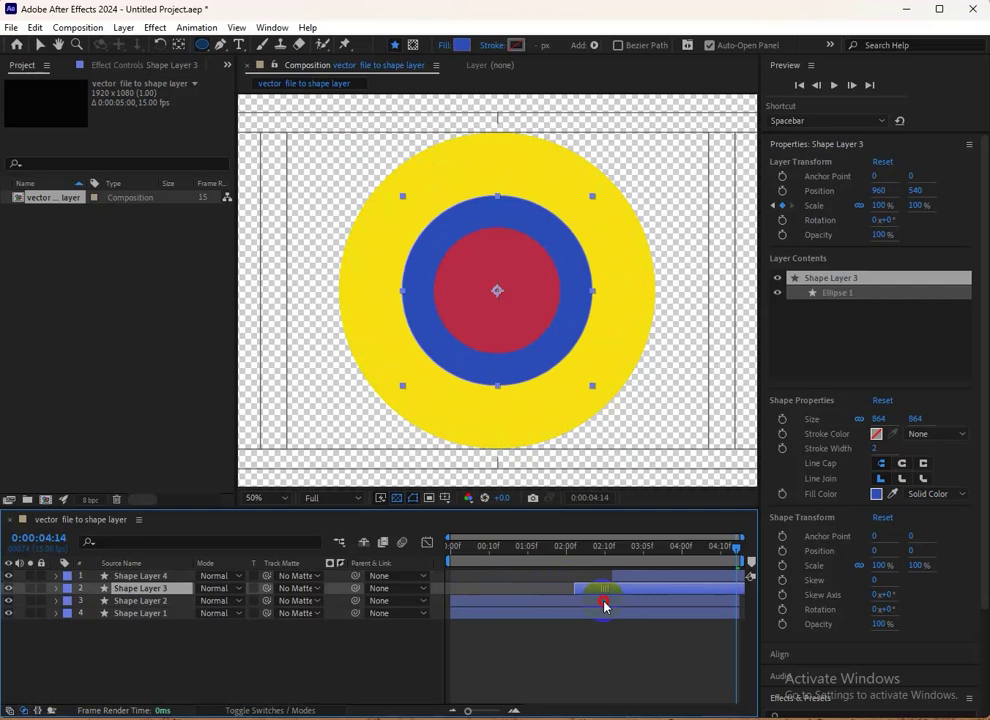
drag(486, 602, 533, 605)
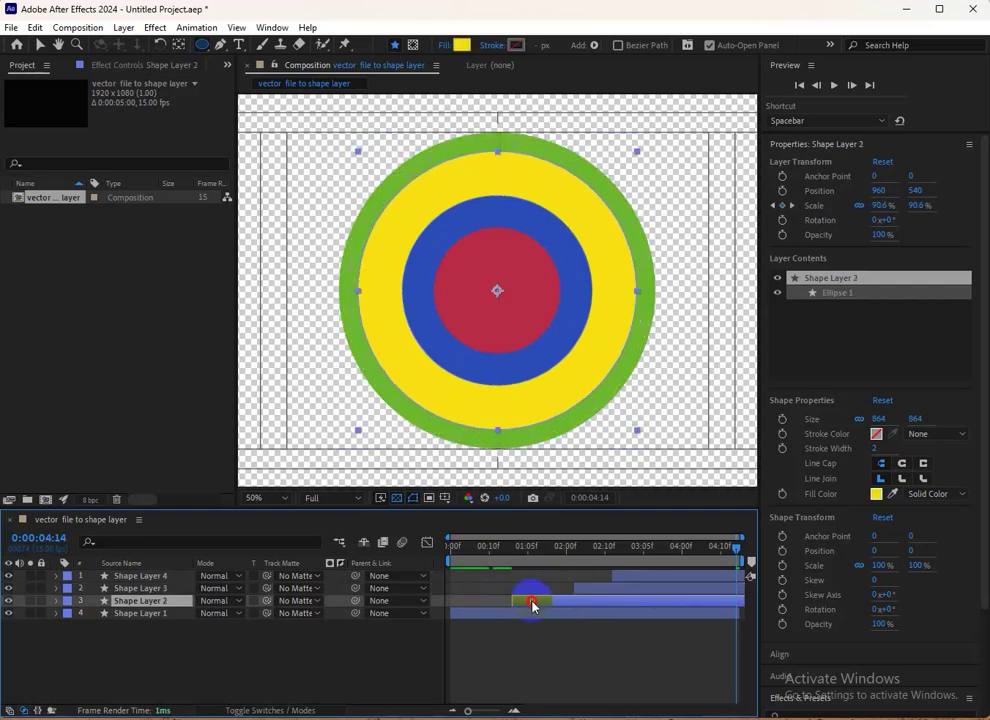
drag(450, 546, 737, 588)
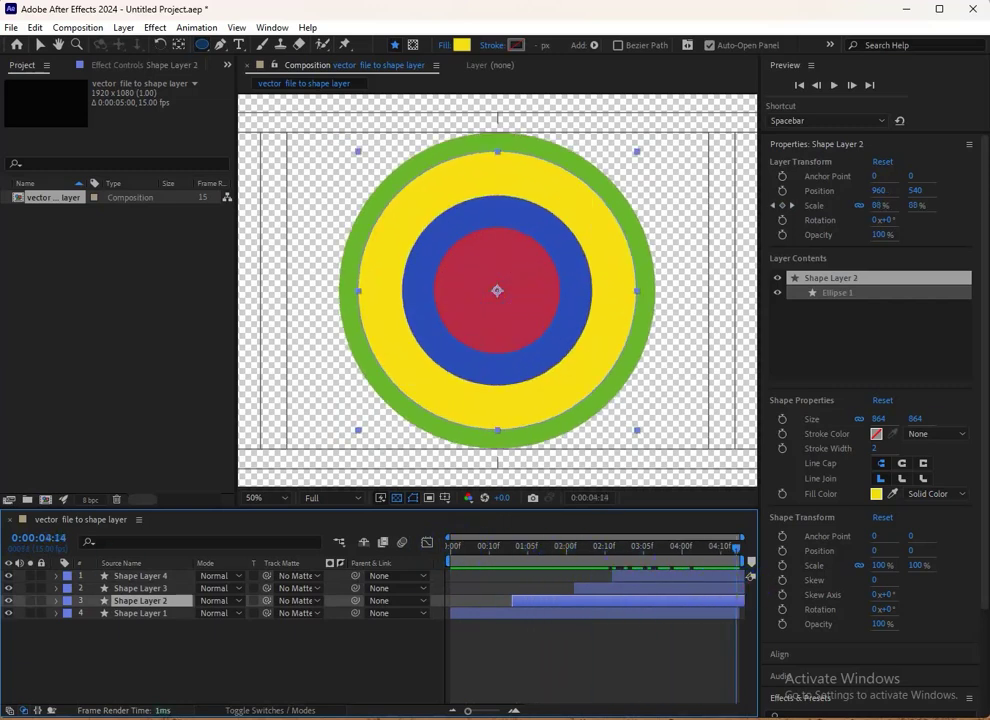
click(145, 576)
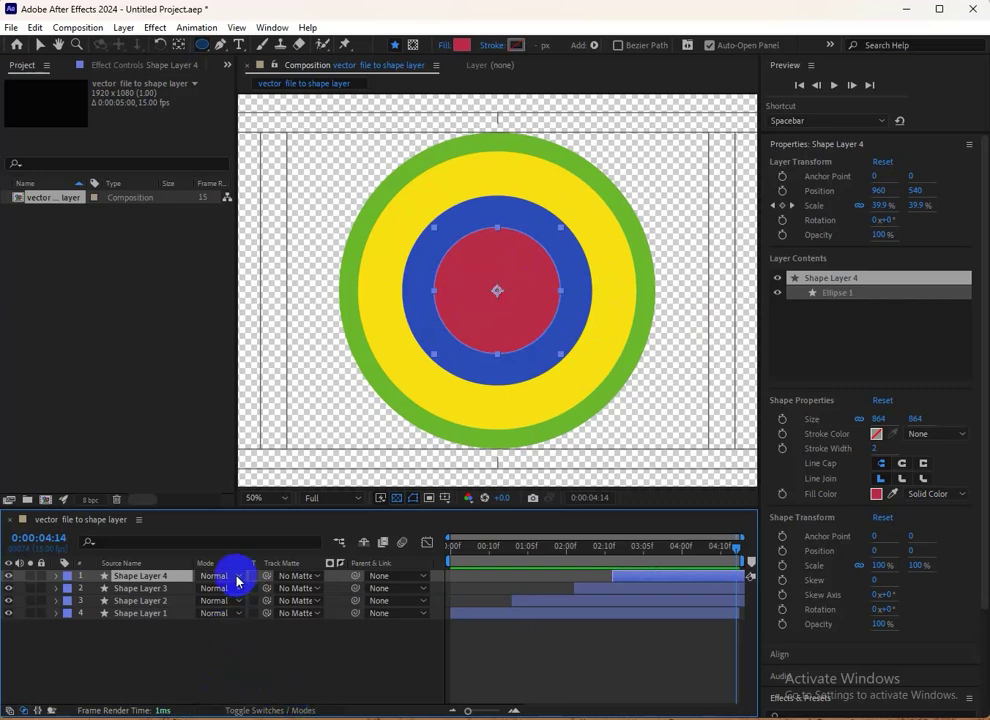
Show the Modes columns and set Shape Layer 4's blending mode to Silhouette Alpha
click(262, 710)
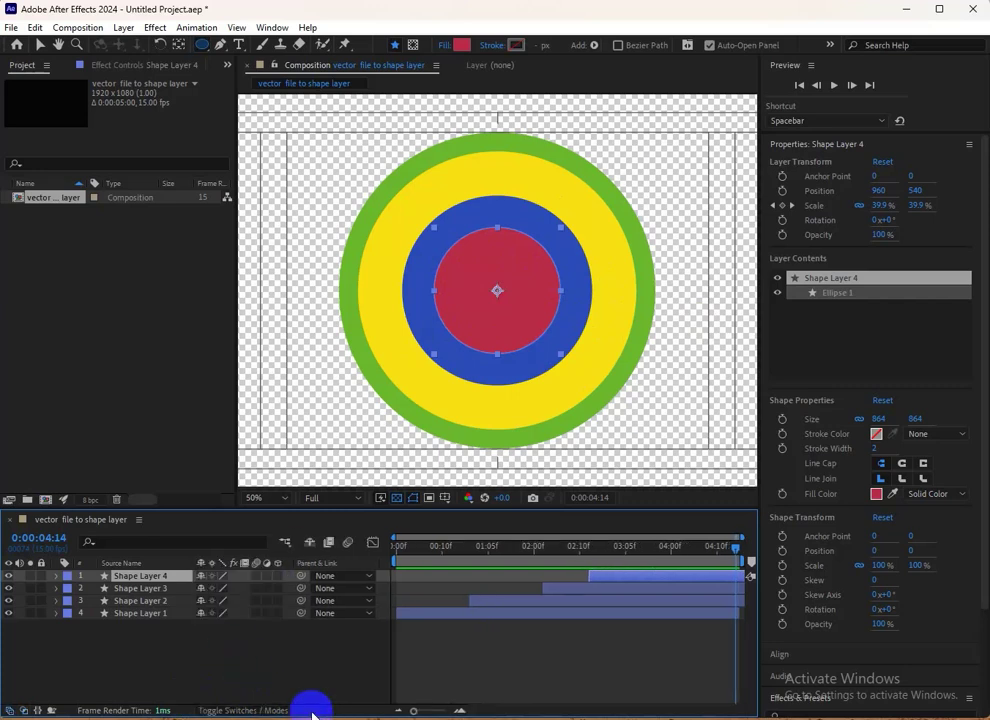
click(256, 708)
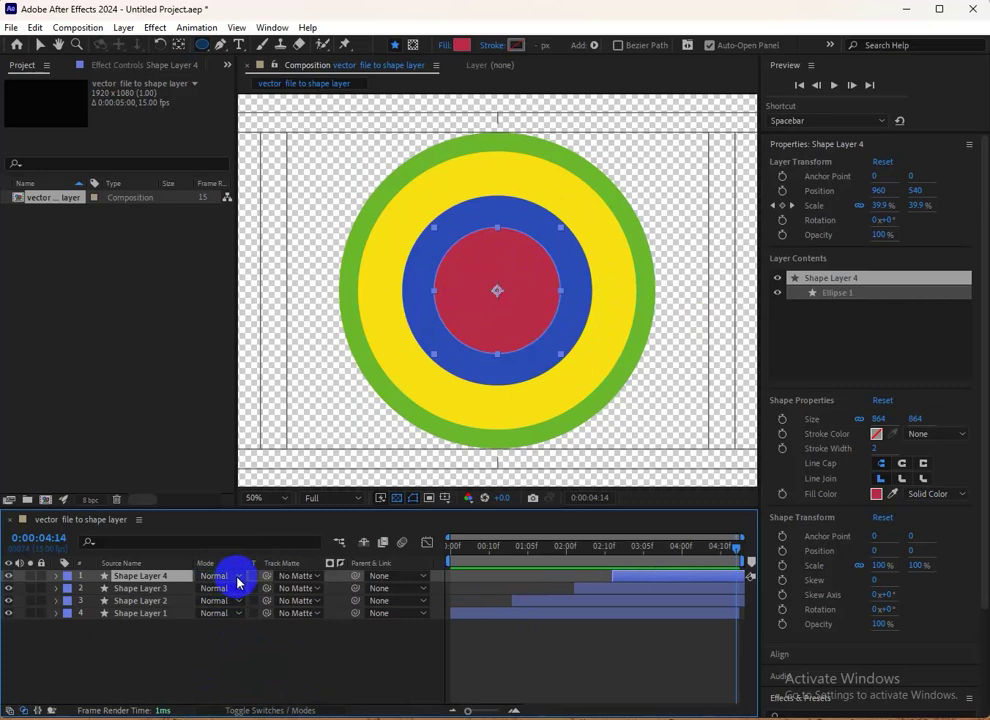
click(236, 578)
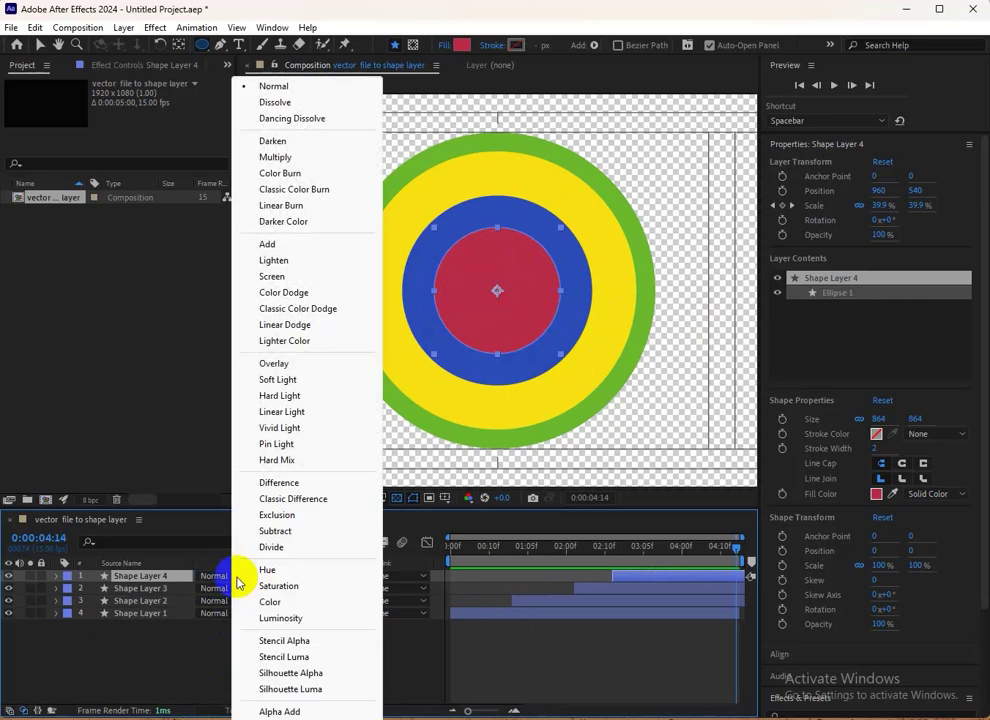
click(287, 674)
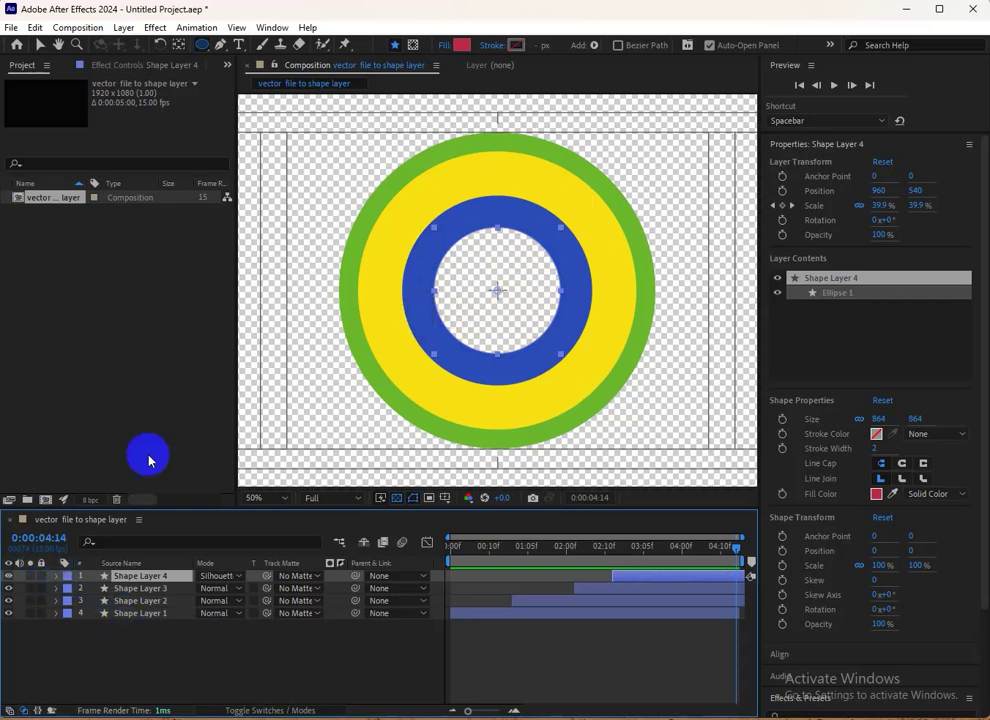
Import the pngtree businessman PNG and add it to the timeline as the top layer
double_click(56, 244)
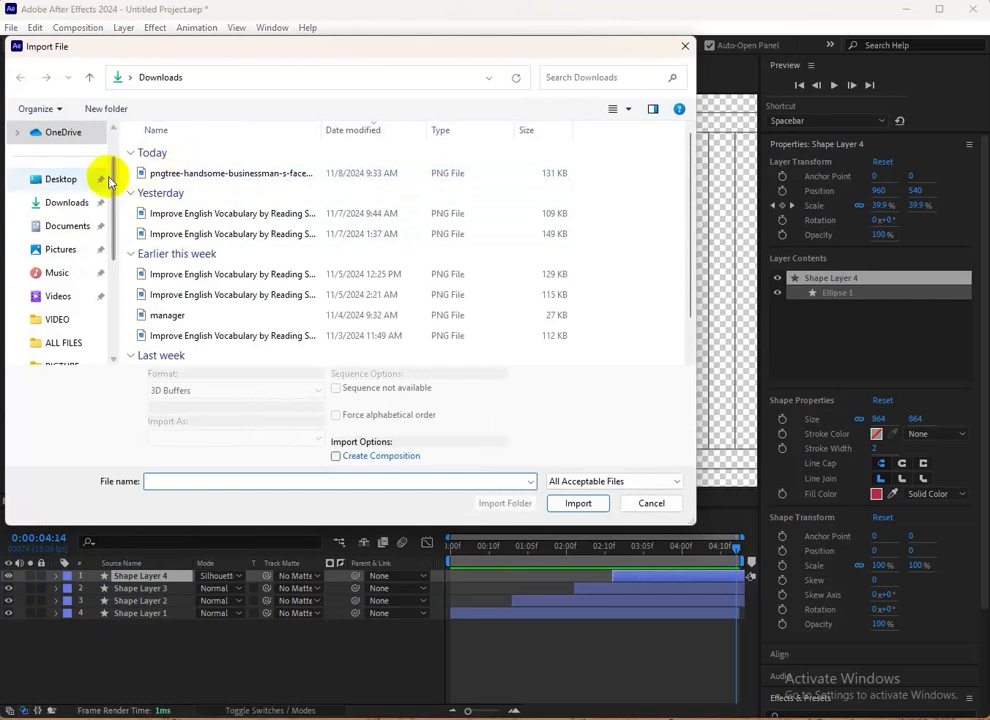
click(166, 177)
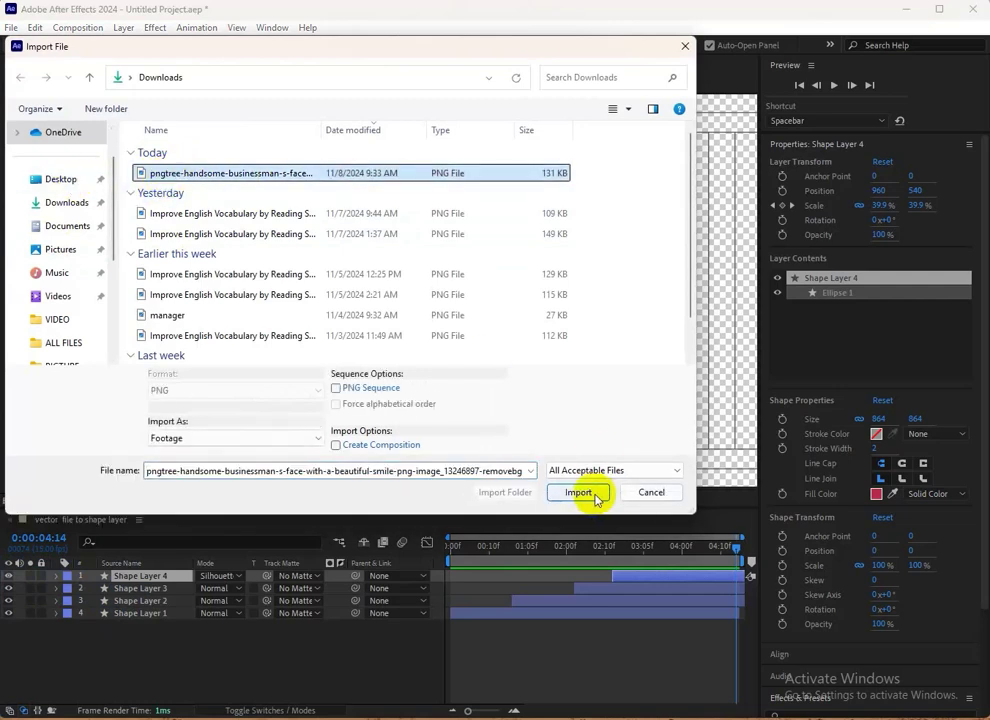
click(579, 492)
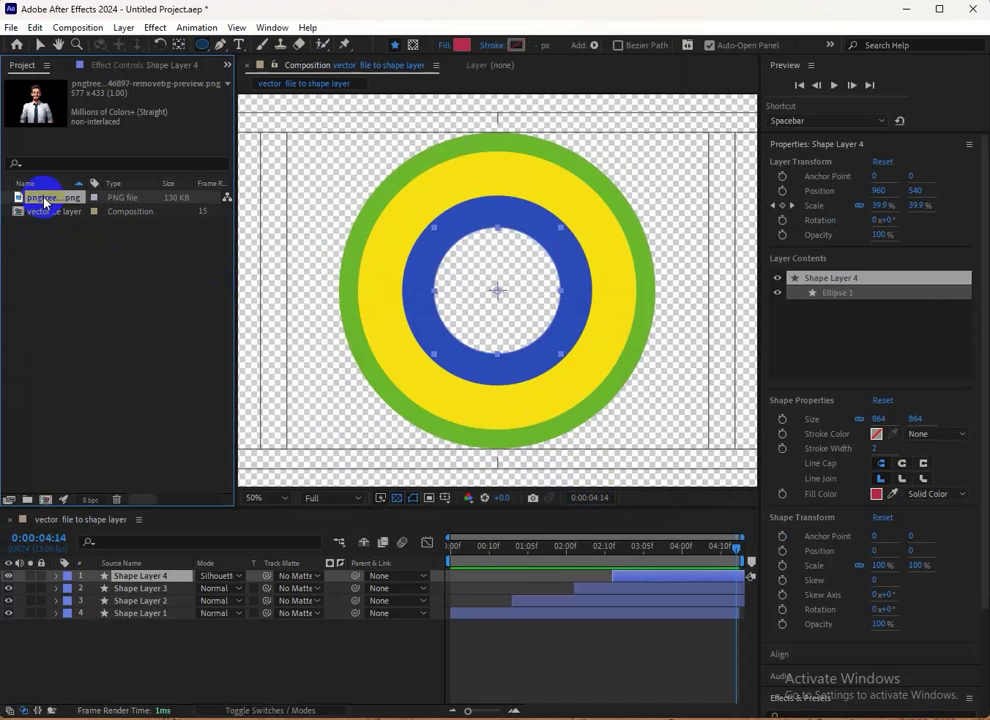
drag(44, 199, 135, 587)
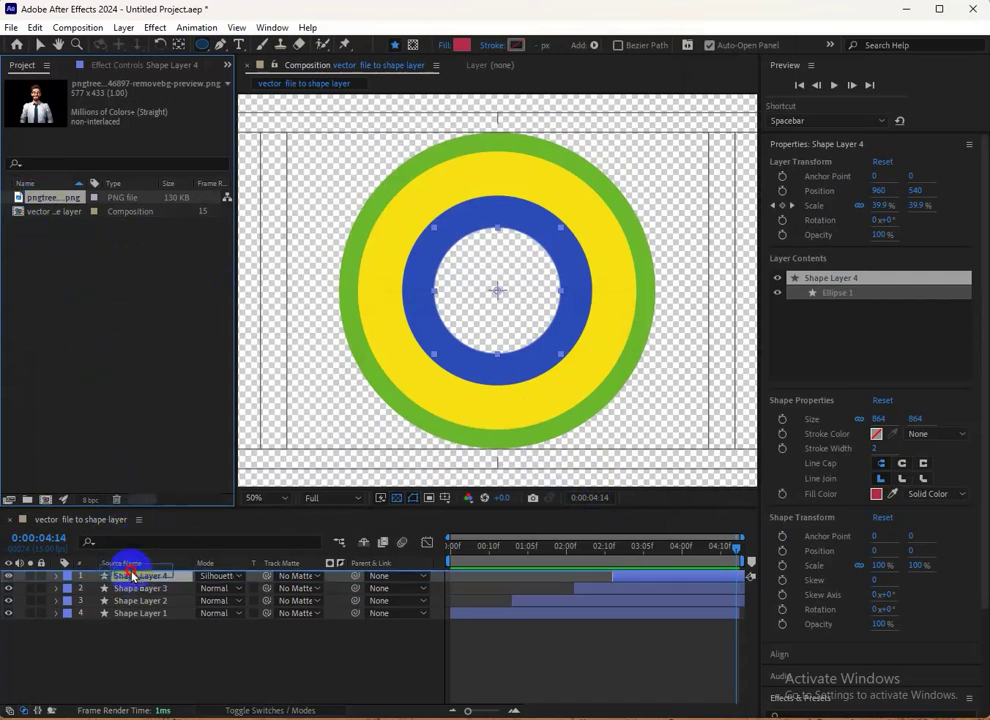
drag(135, 579, 133, 578)
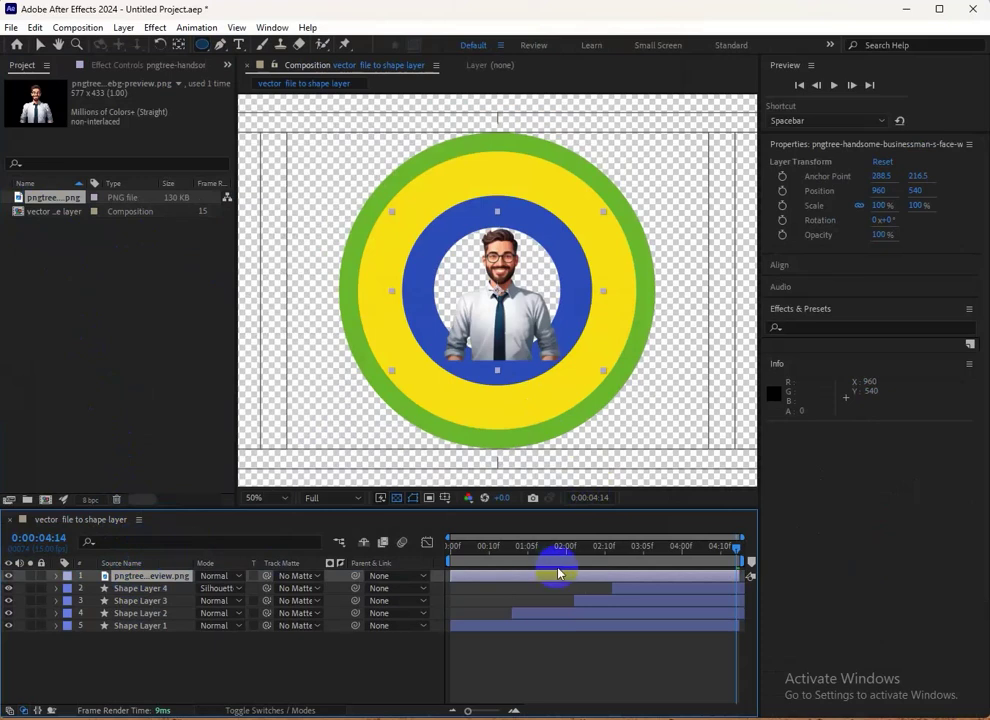
Move the businessman layer beneath Shape Layer 4 and scrub the timeline to check it
mouse_move(468, 546)
mouse_down()
mouse_move(450, 548)
mouse_move(714, 556)
mouse_up()
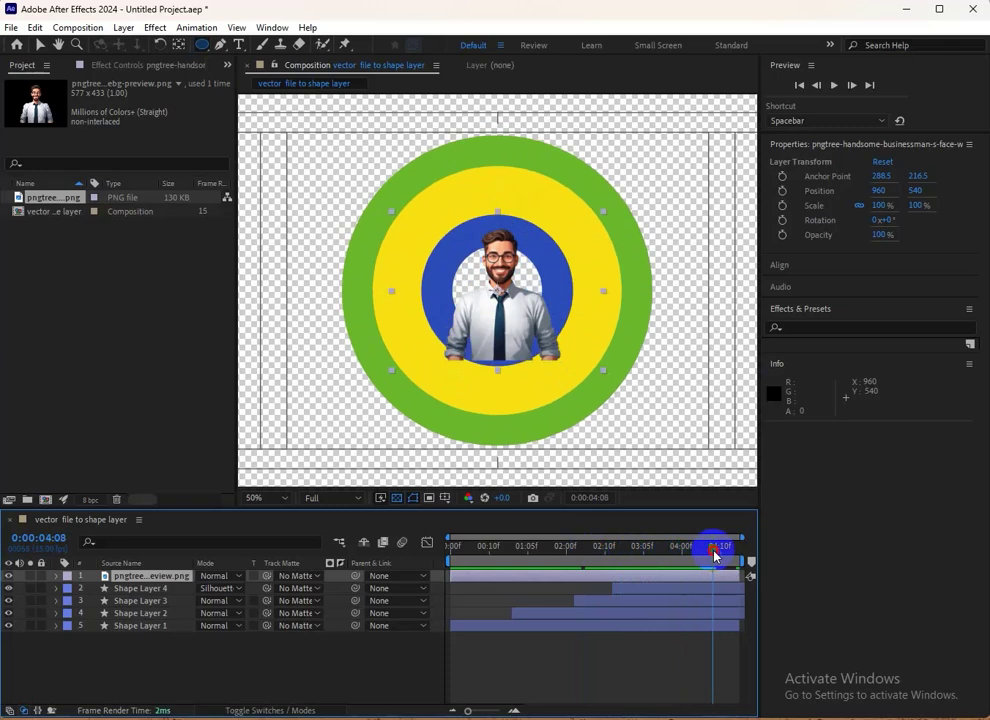
click(143, 577)
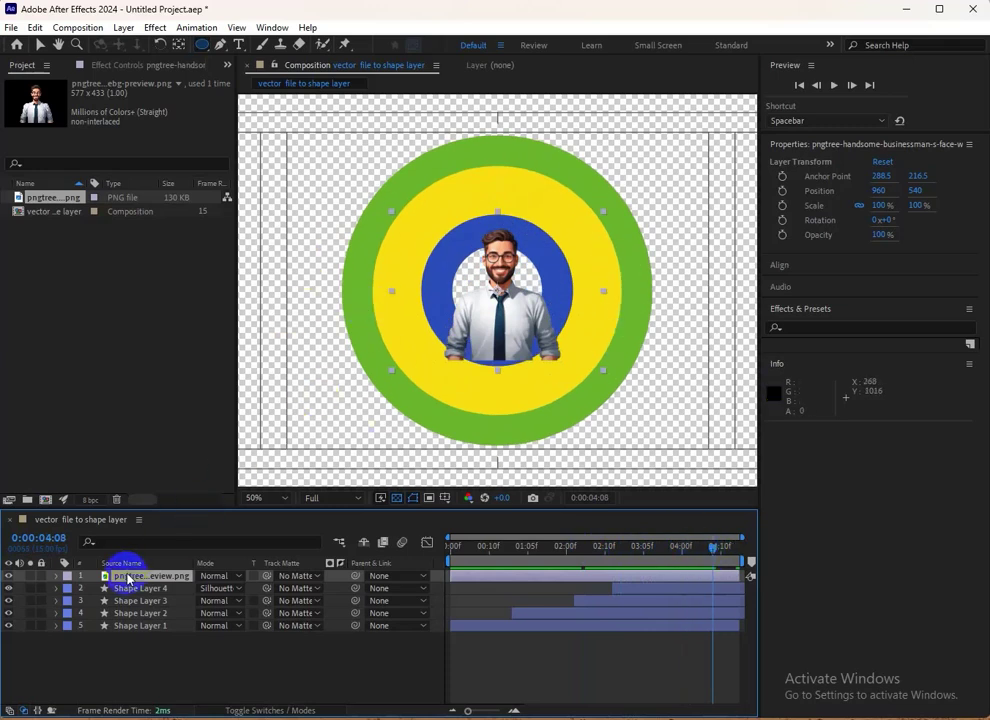
drag(128, 578, 128, 596)
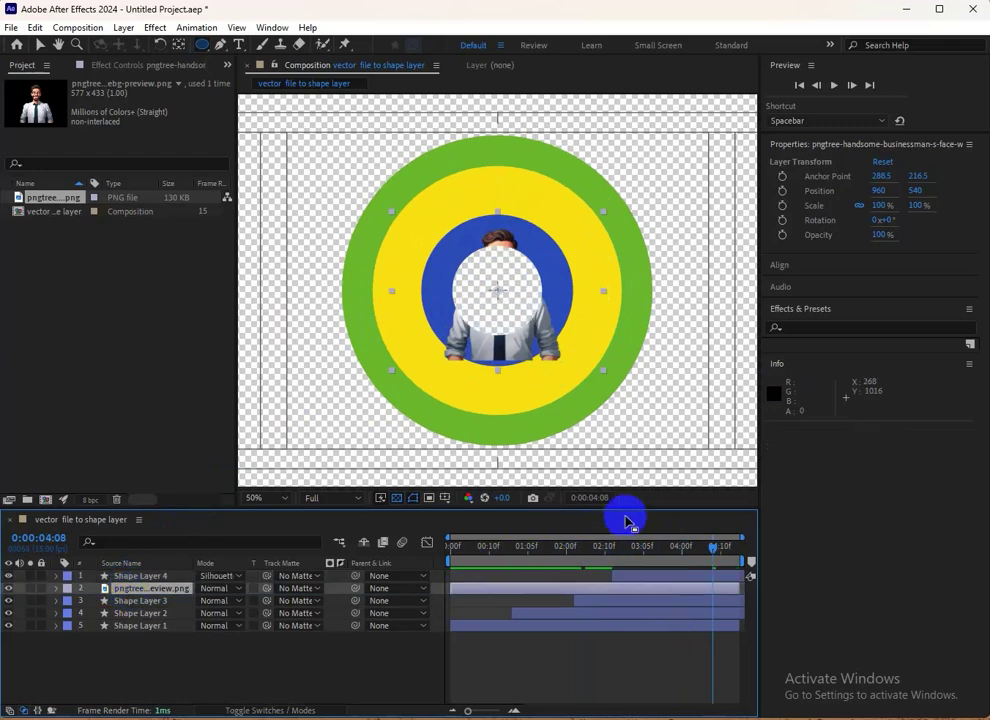
mouse_move(586, 546)
mouse_down()
mouse_move(541, 580)
mouse_move(745, 575)
mouse_move(516, 580)
mouse_move(767, 575)
mouse_move(548, 585)
mouse_move(744, 583)
mouse_up()
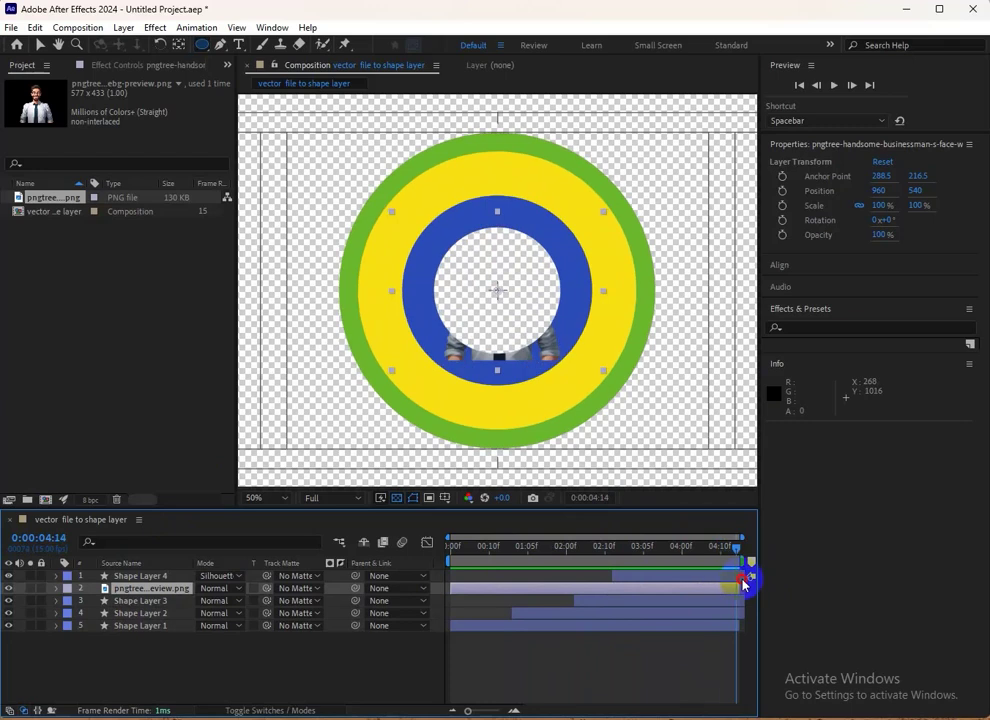
click(137, 590)
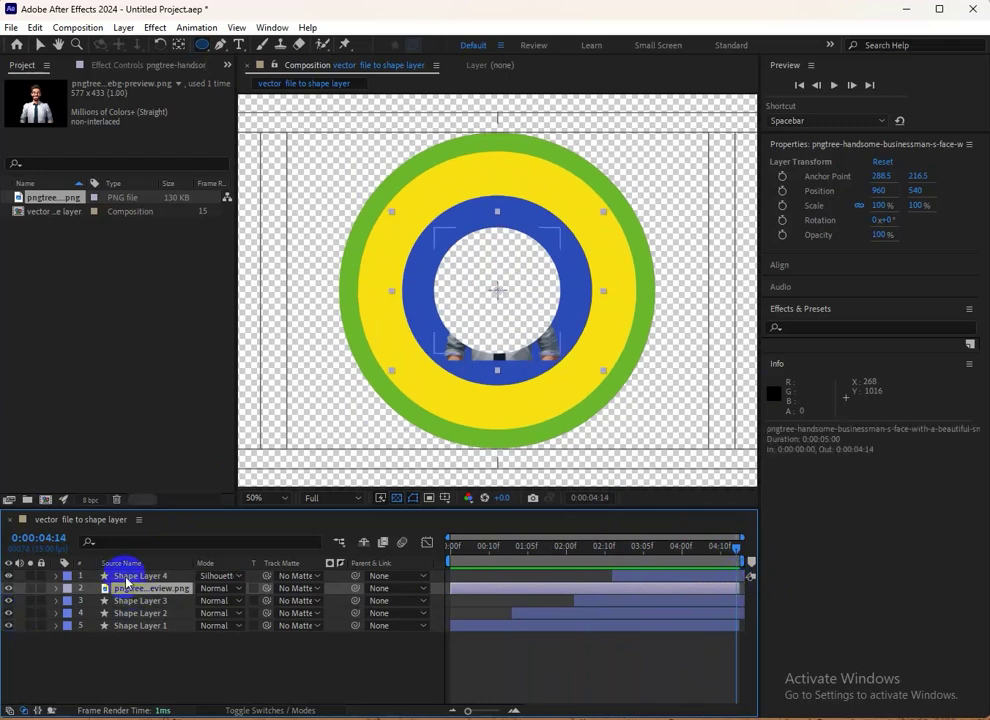
click(127, 577)
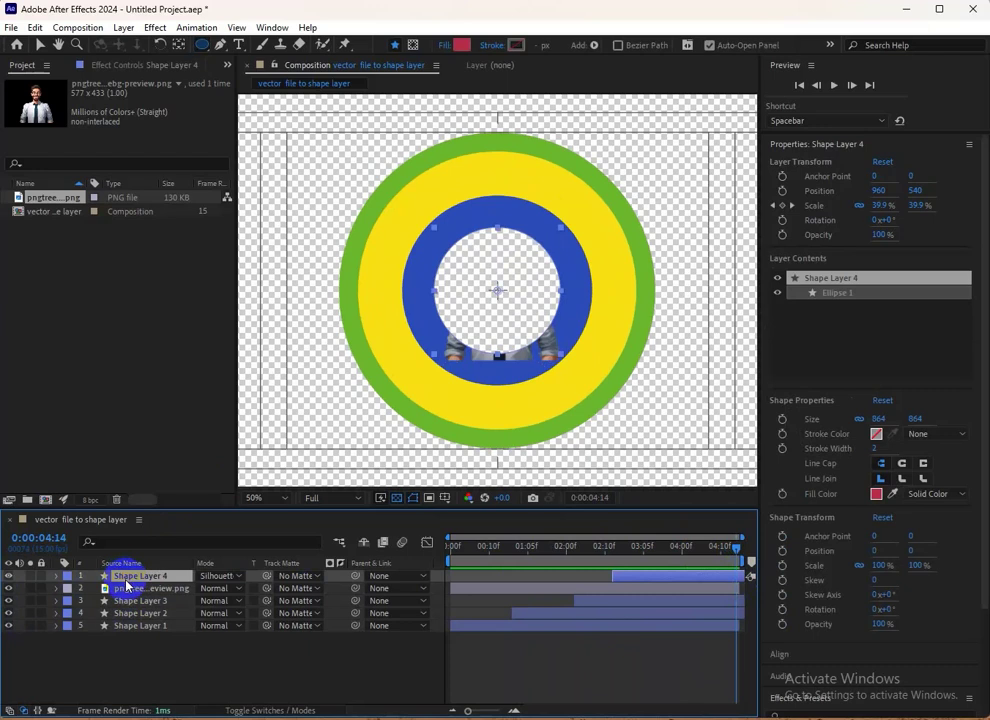
Duplicate Shape Layer 4 and use it as the businessman layer's track matte
key(ctrl+d)
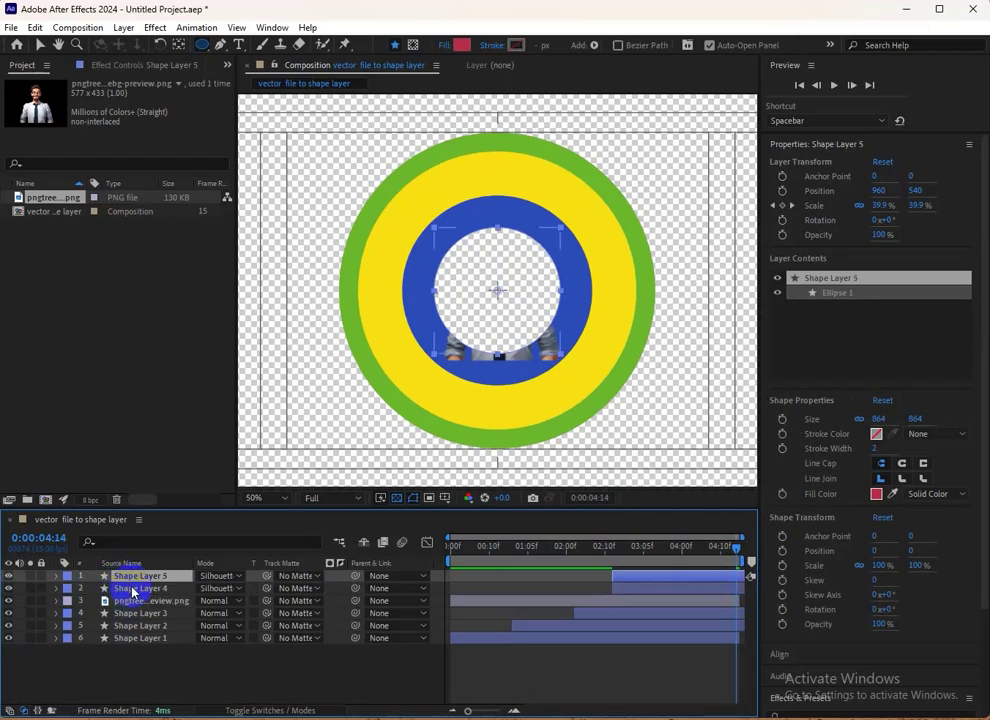
click(133, 603)
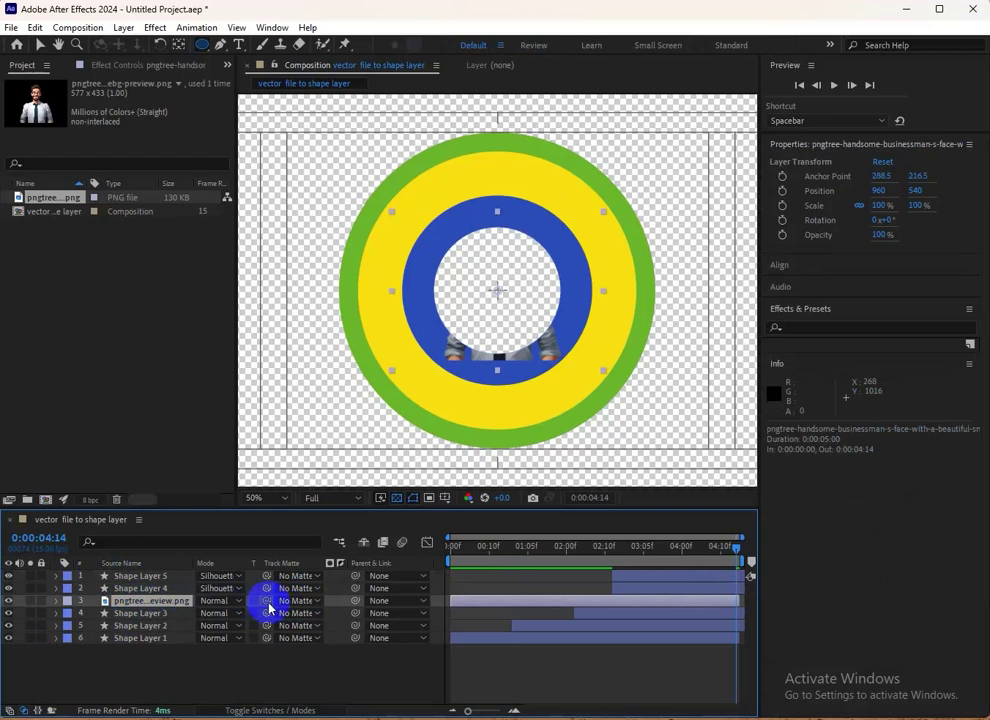
click(314, 601)
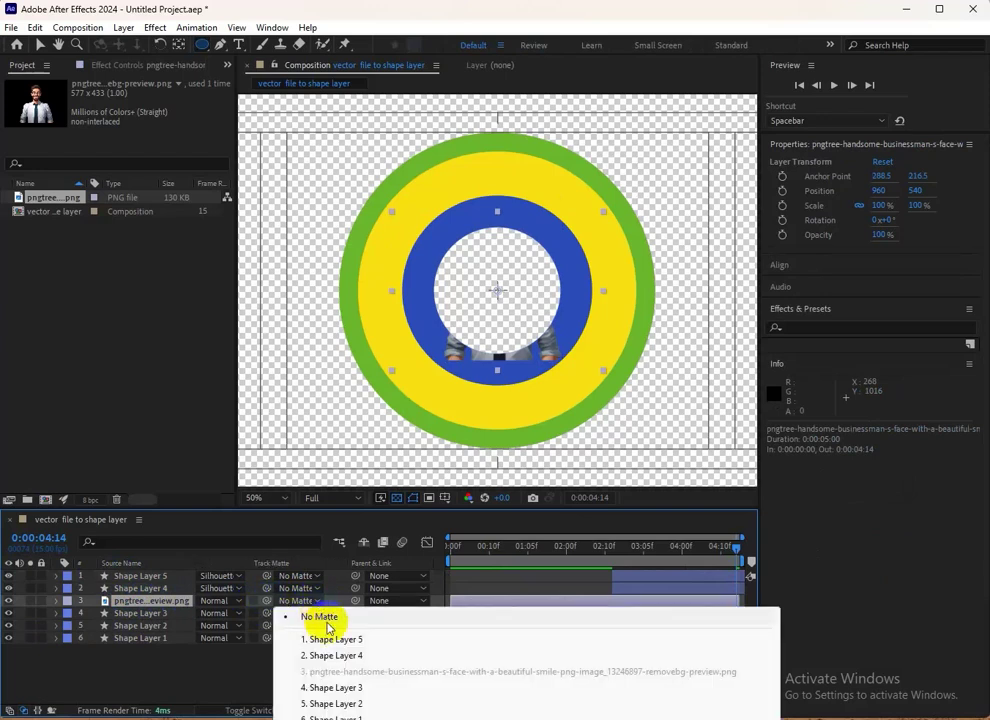
click(341, 656)
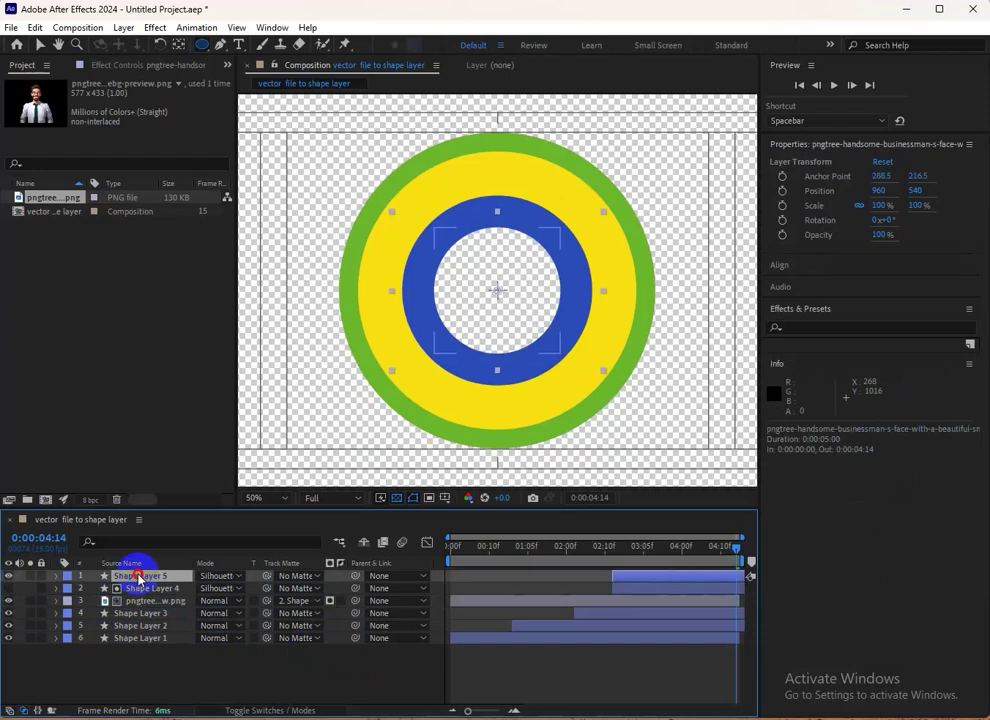
drag(139, 578, 140, 606)
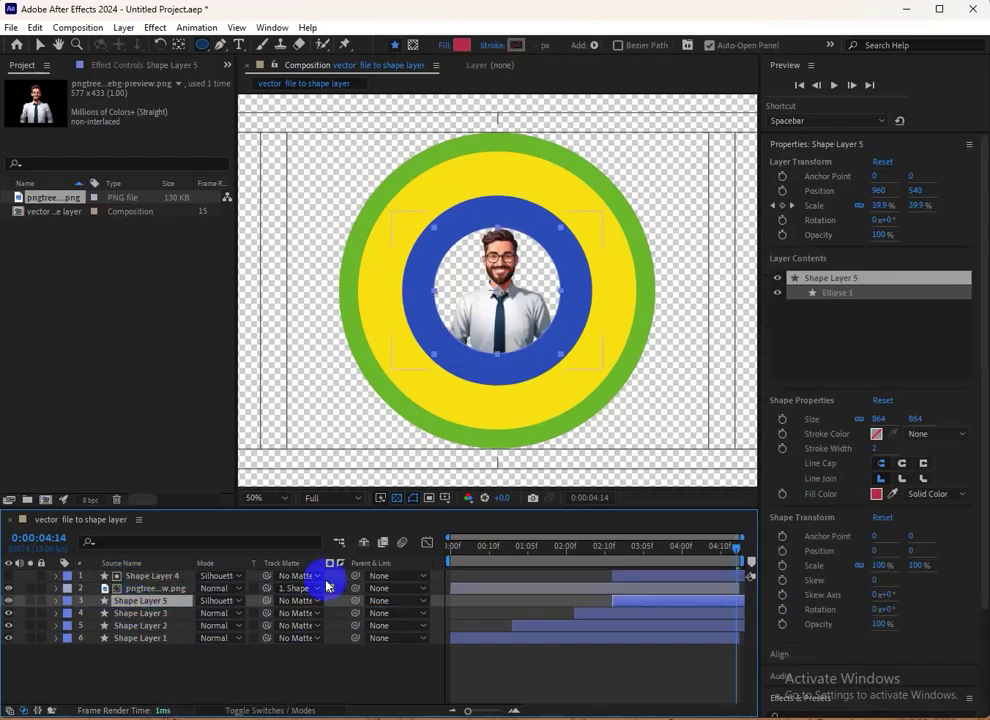
click(452, 549)
drag(442, 561, 752, 562)
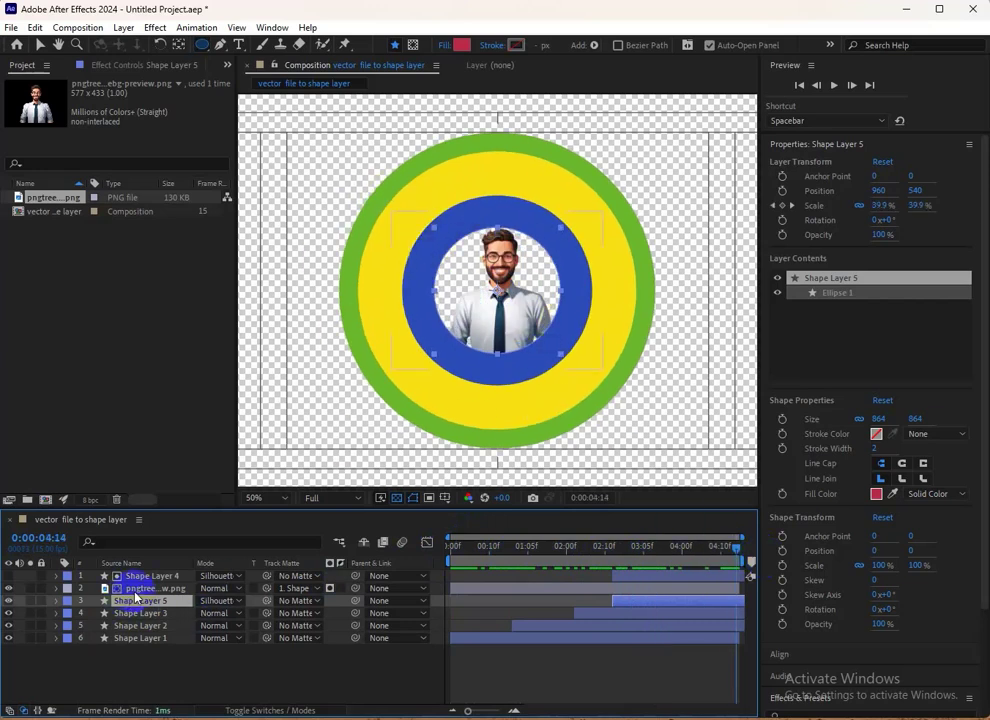
Nudge the businessman photo up and left to position 944, 534
click(145, 588)
key(v)
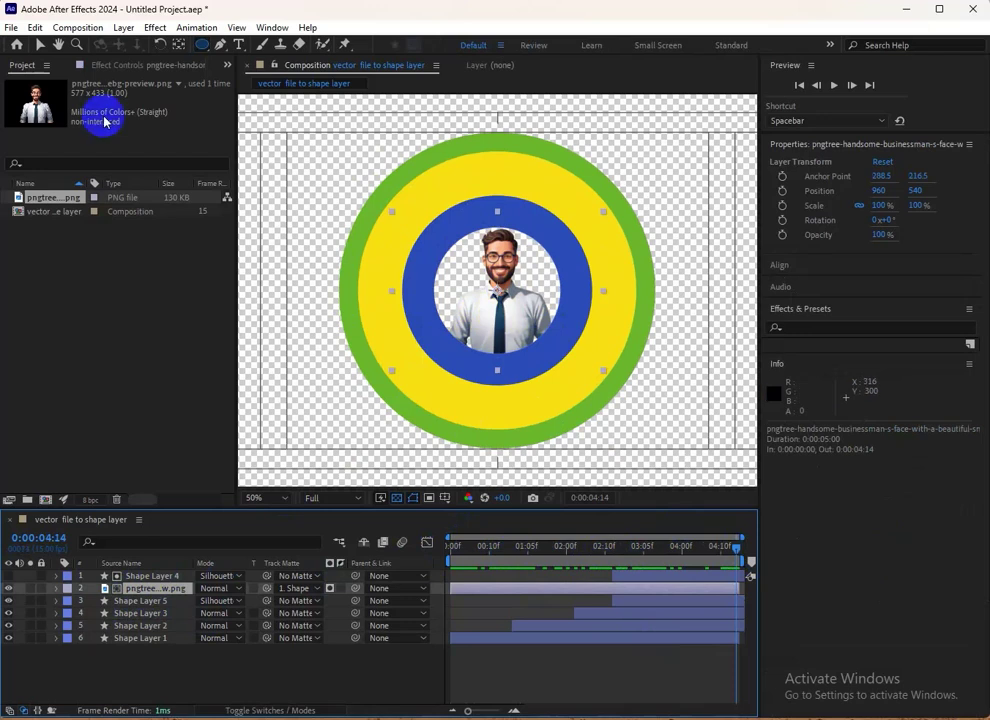
drag(502, 294, 491, 290)
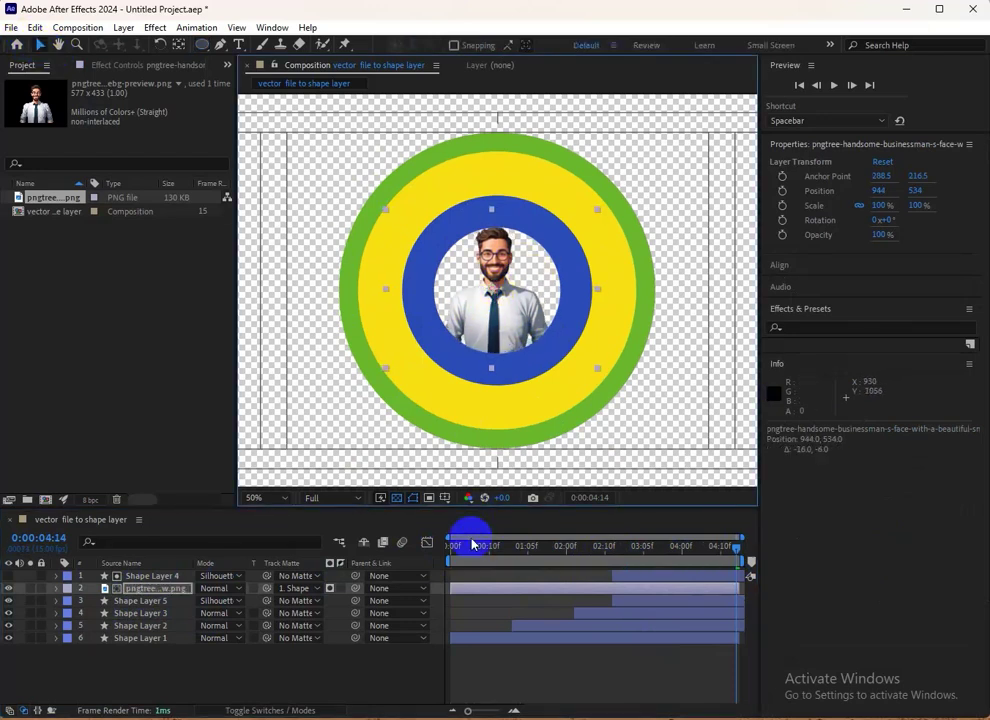
drag(470, 561, 784, 565)
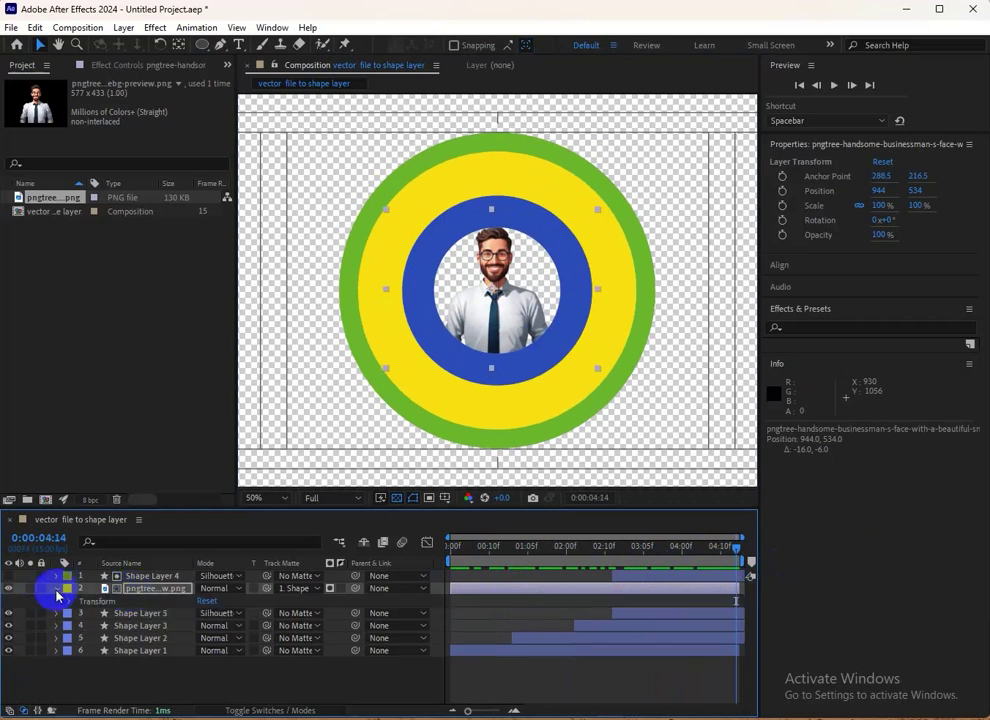
Look for the auto-trace command in the photo layer's context menu and the Layer menu
click(122, 590)
click(122, 564)
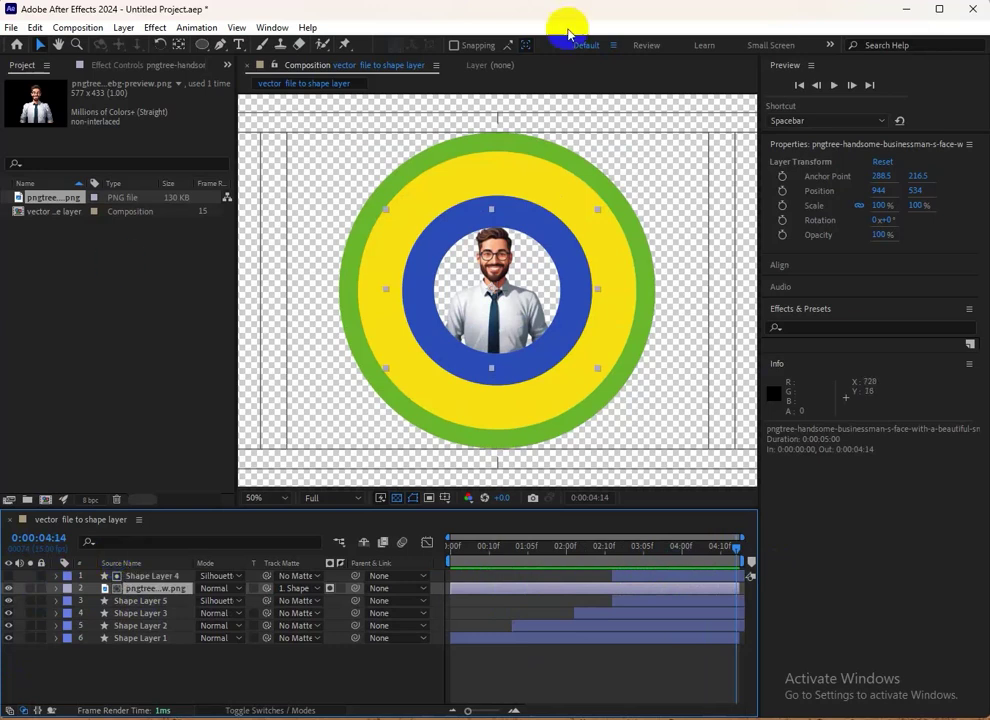
right_click(145, 592)
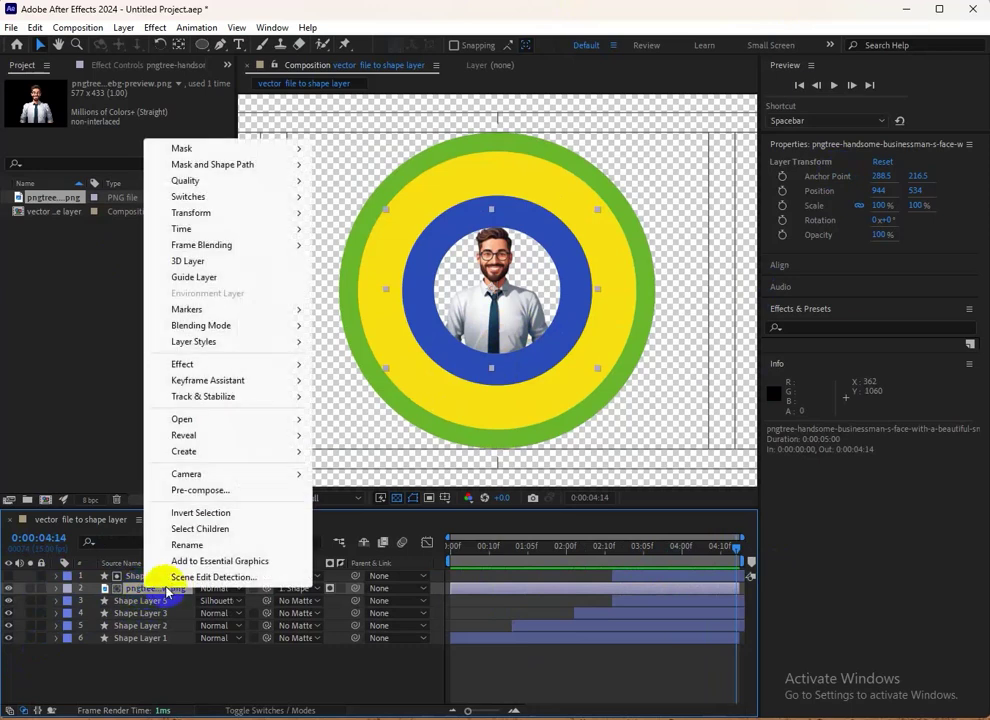
mouse_move(195, 452)
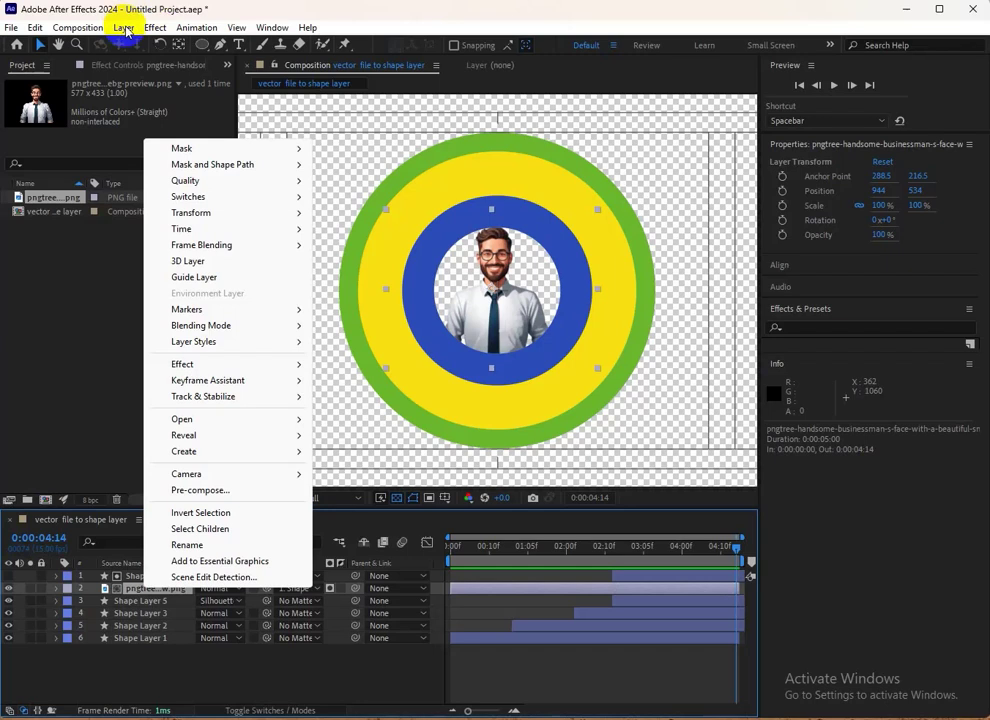
click(110, 455)
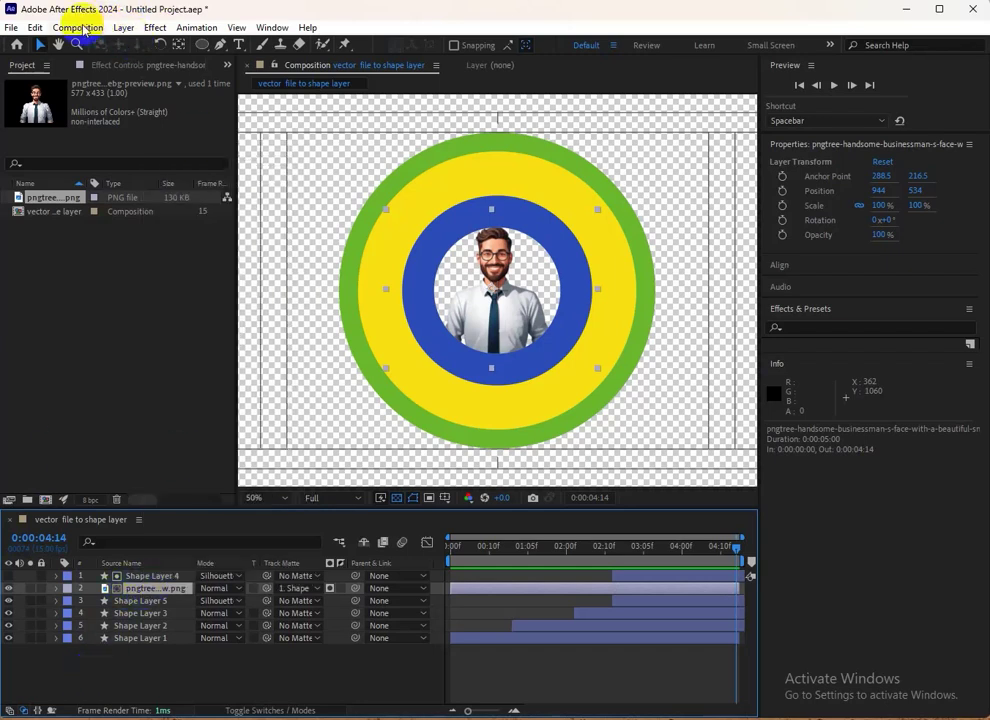
click(155, 27)
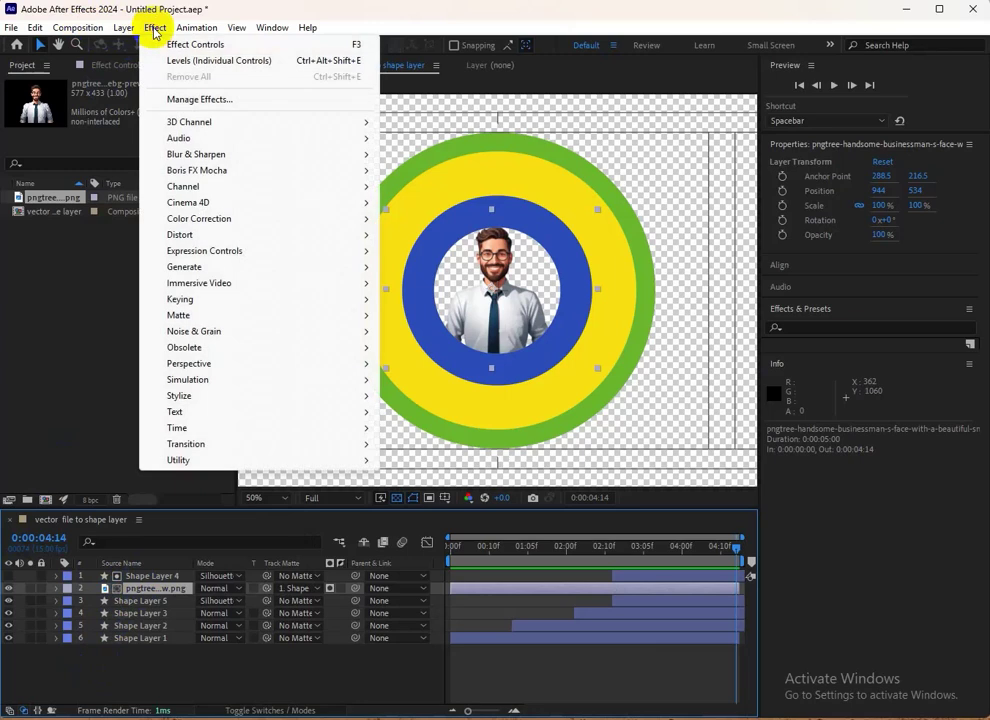
mouse_move(132, 32)
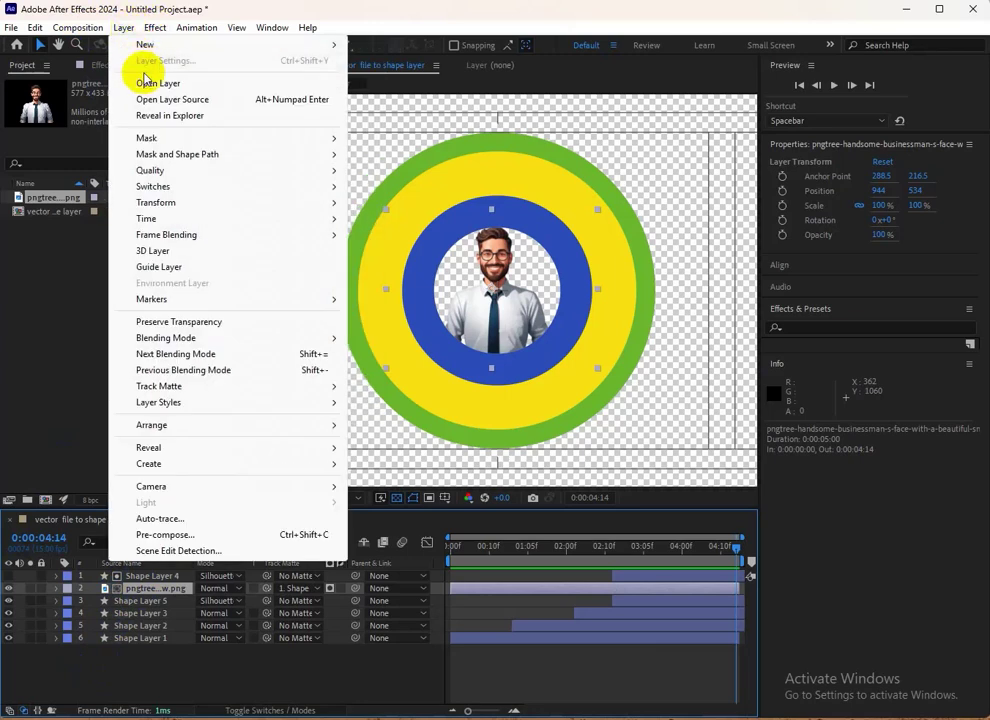
Auto-trace the businessman photo from its Alpha channel, creating Mask 1 on the layer
click(165, 519)
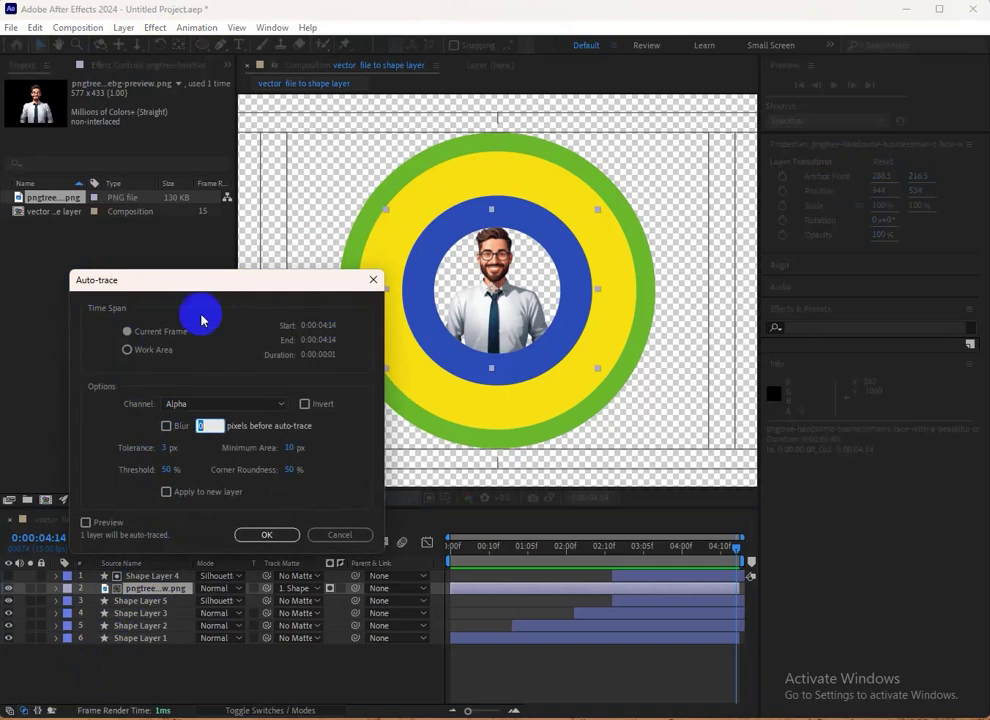
click(247, 536)
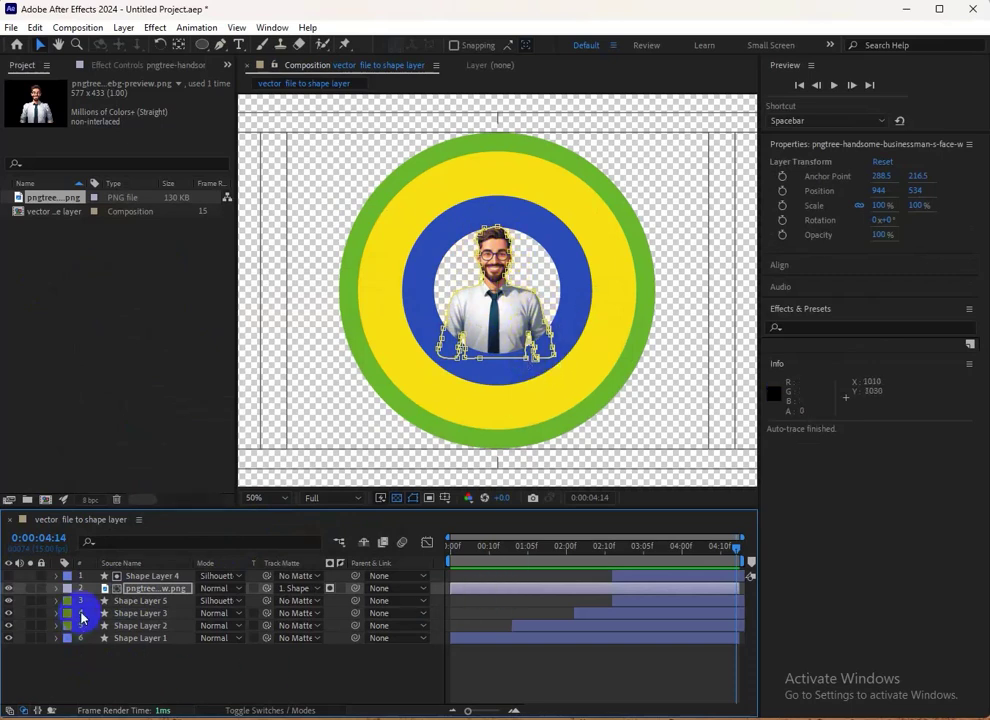
click(56, 589)
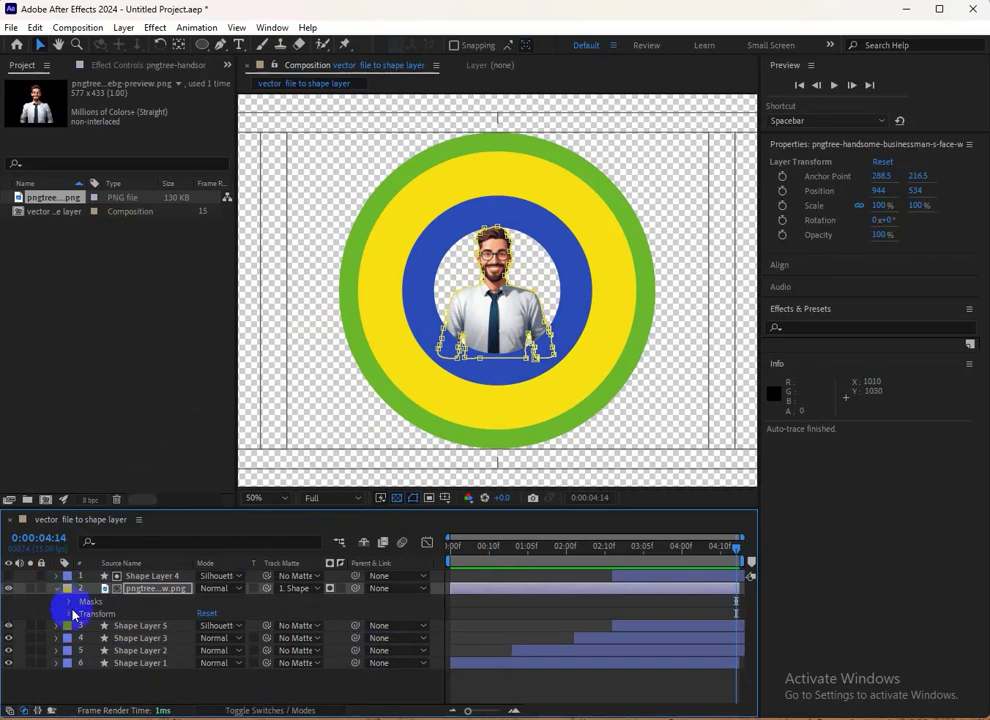
click(69, 602)
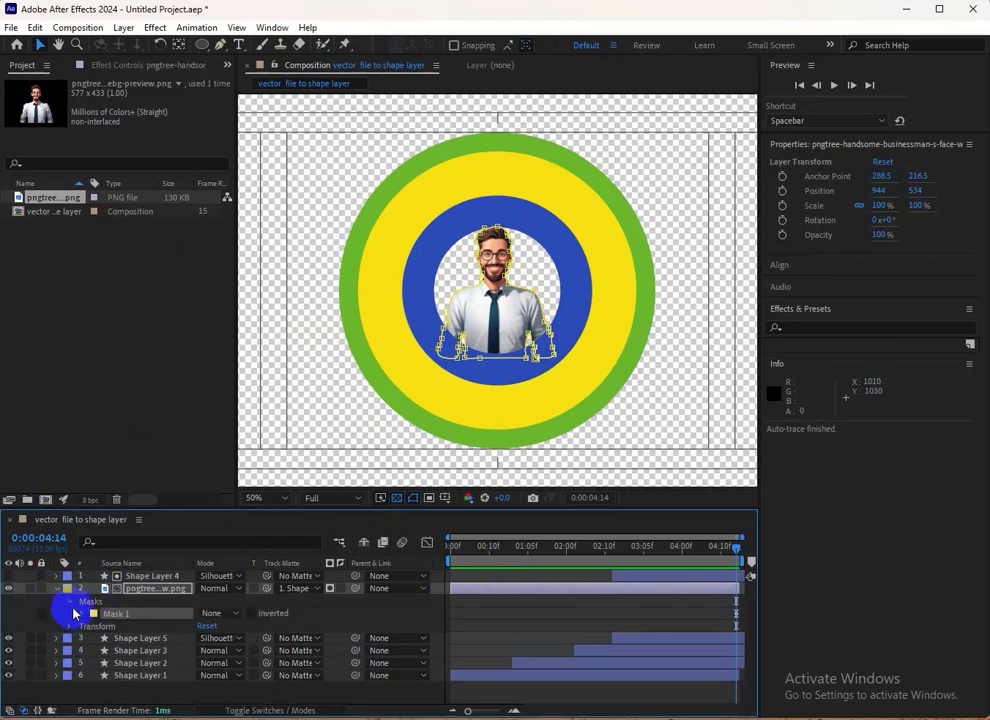
click(69, 626)
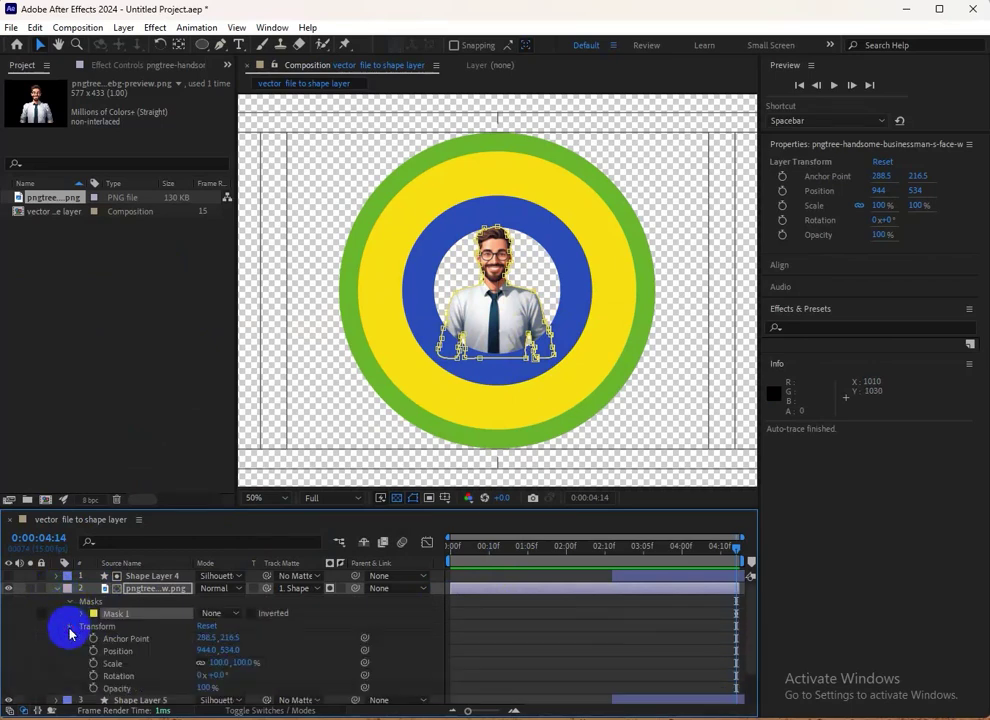
click(70, 626)
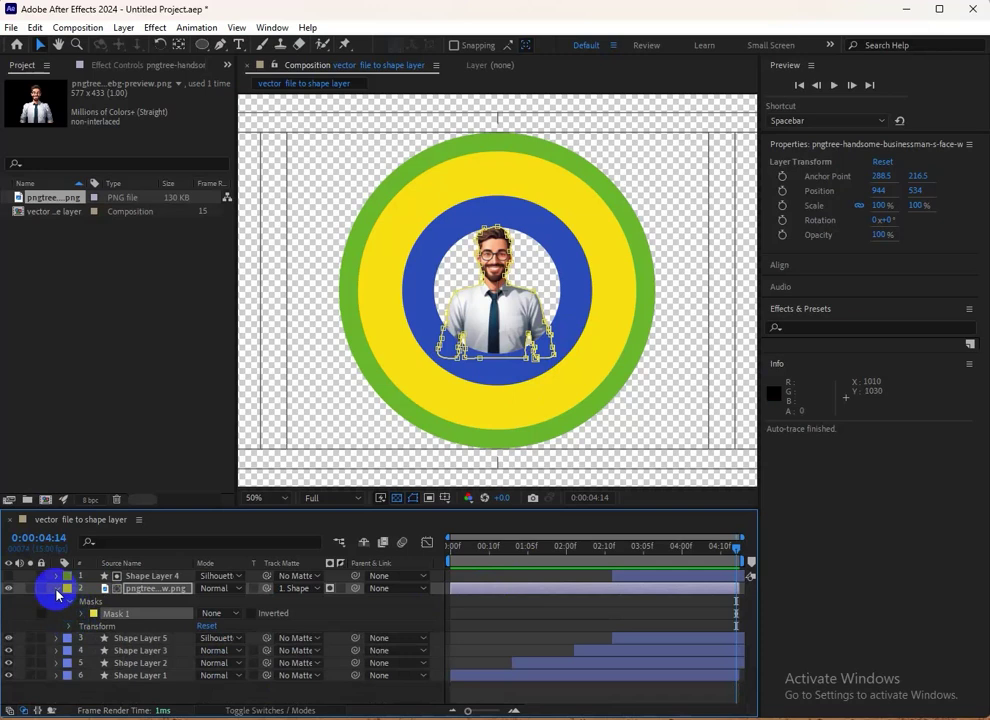
click(56, 589)
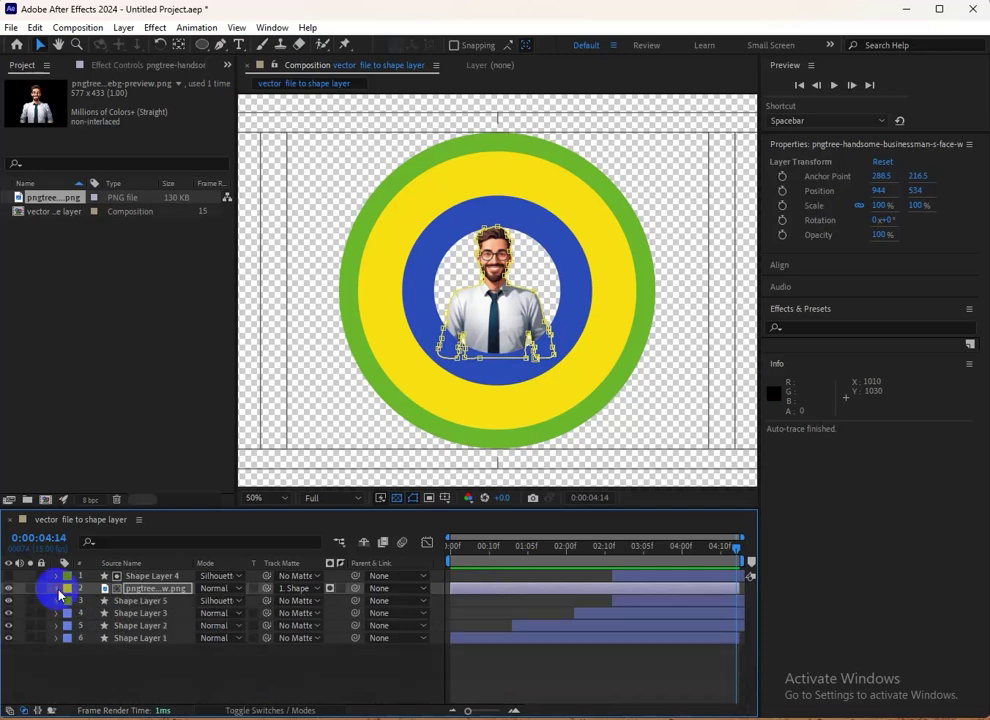
Scrub the timeline, then expand Mask 1's path, feather and expansion properties
click(531, 546)
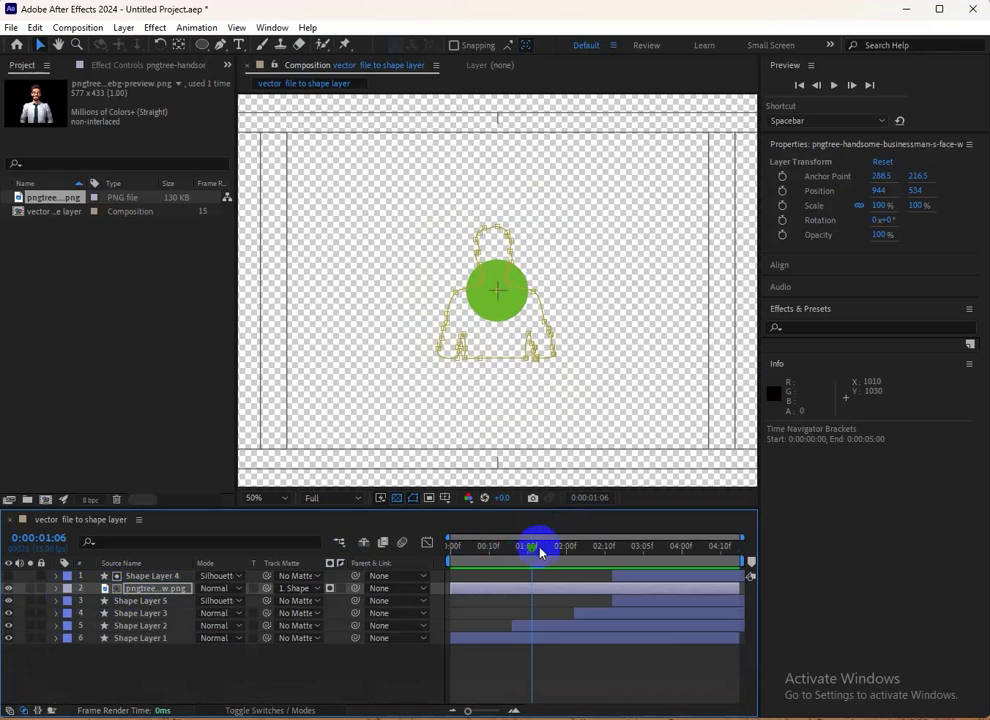
drag(533, 551, 756, 566)
click(669, 647)
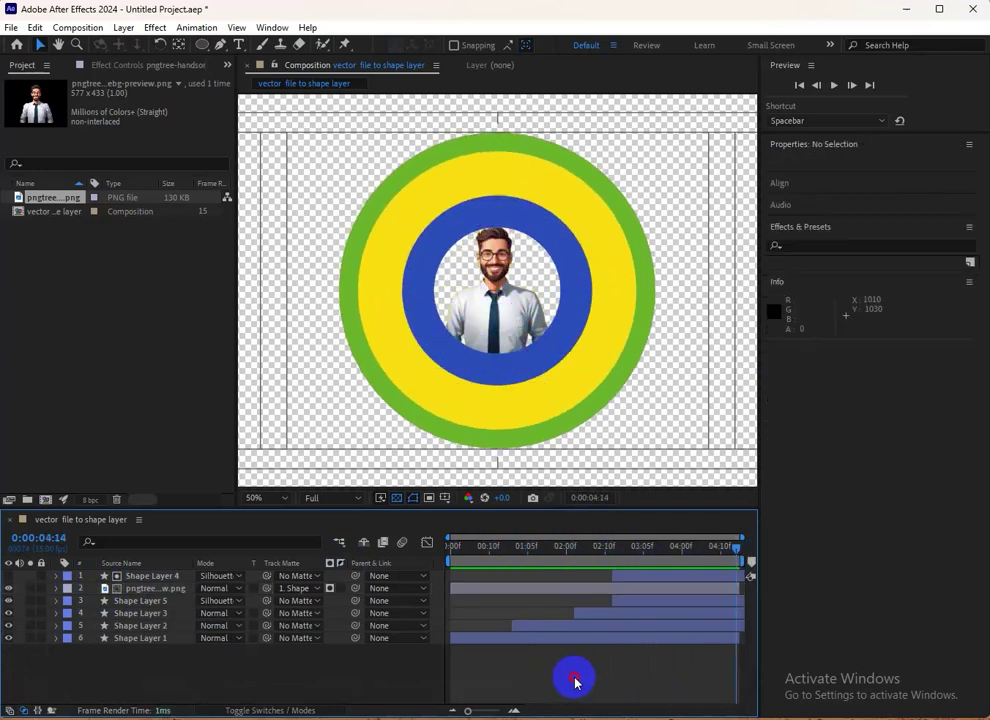
click(145, 588)
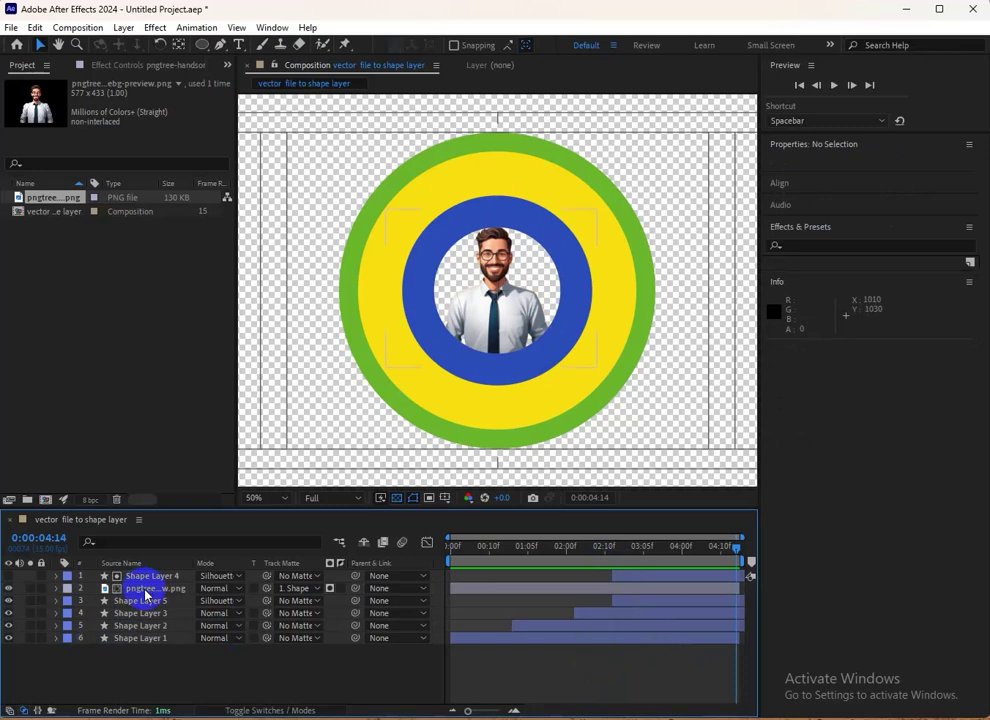
click(56, 588)
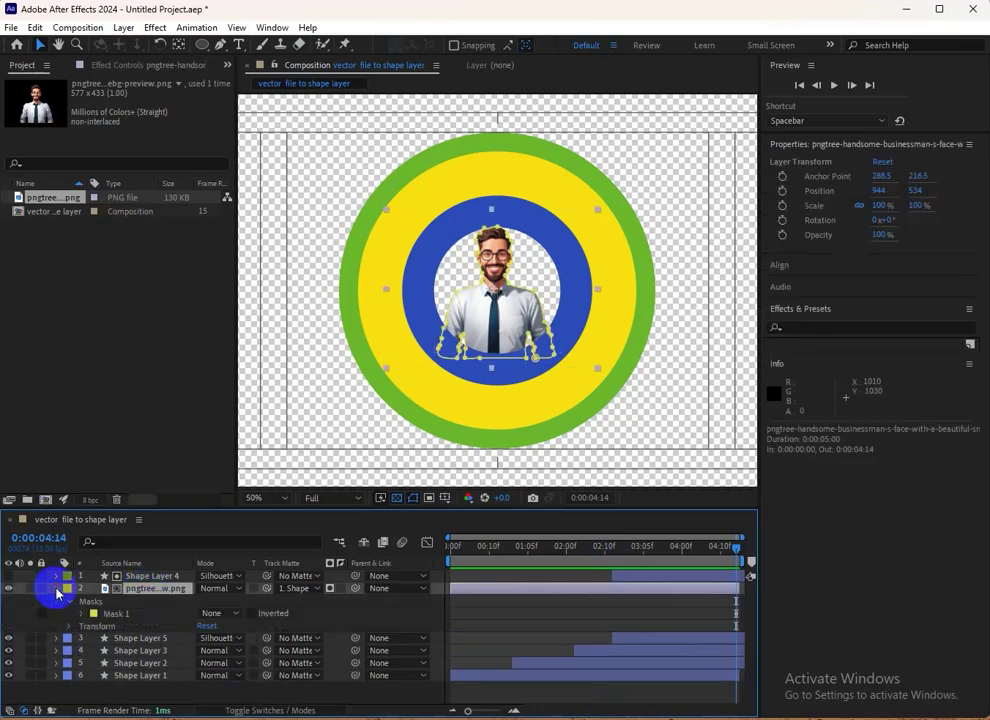
click(83, 614)
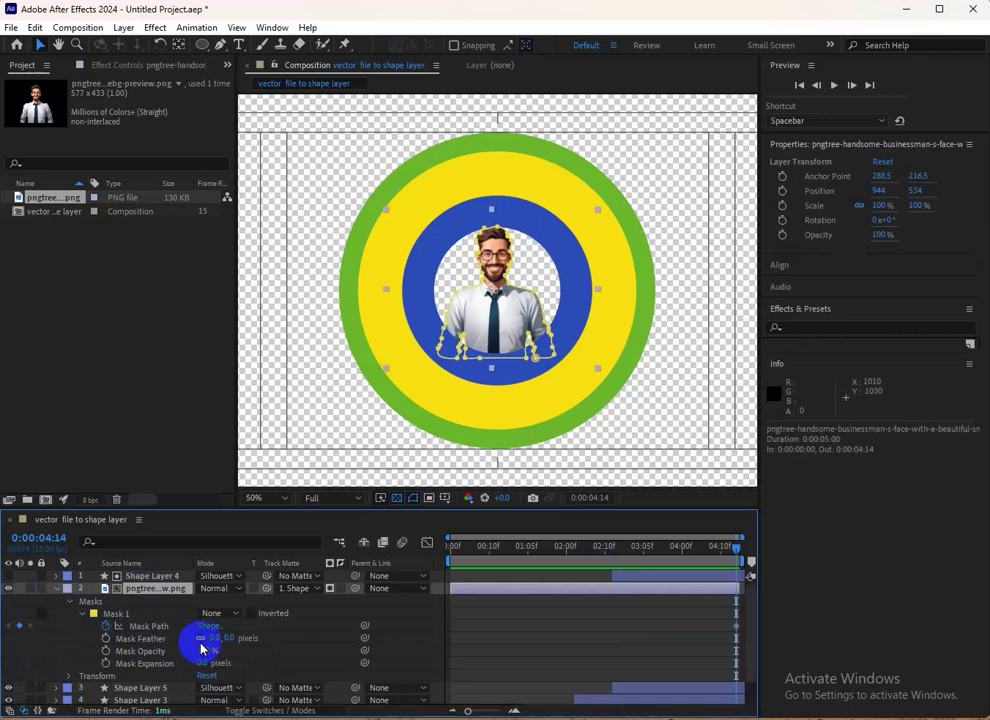
scroll(215, 648, down, 2)
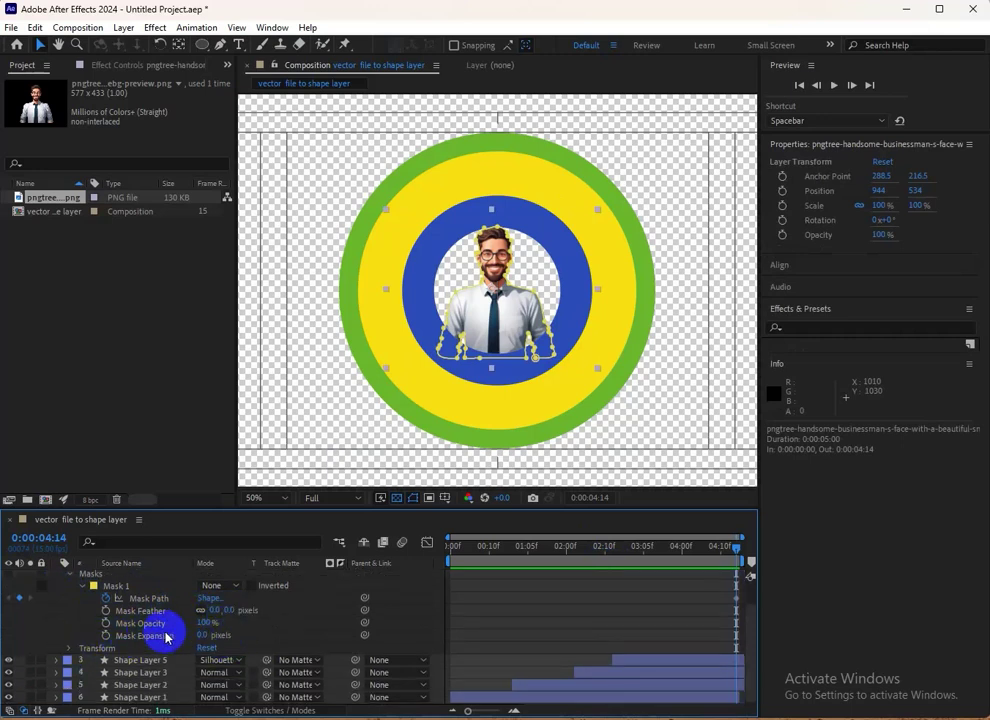
scroll(165, 637, up, 2)
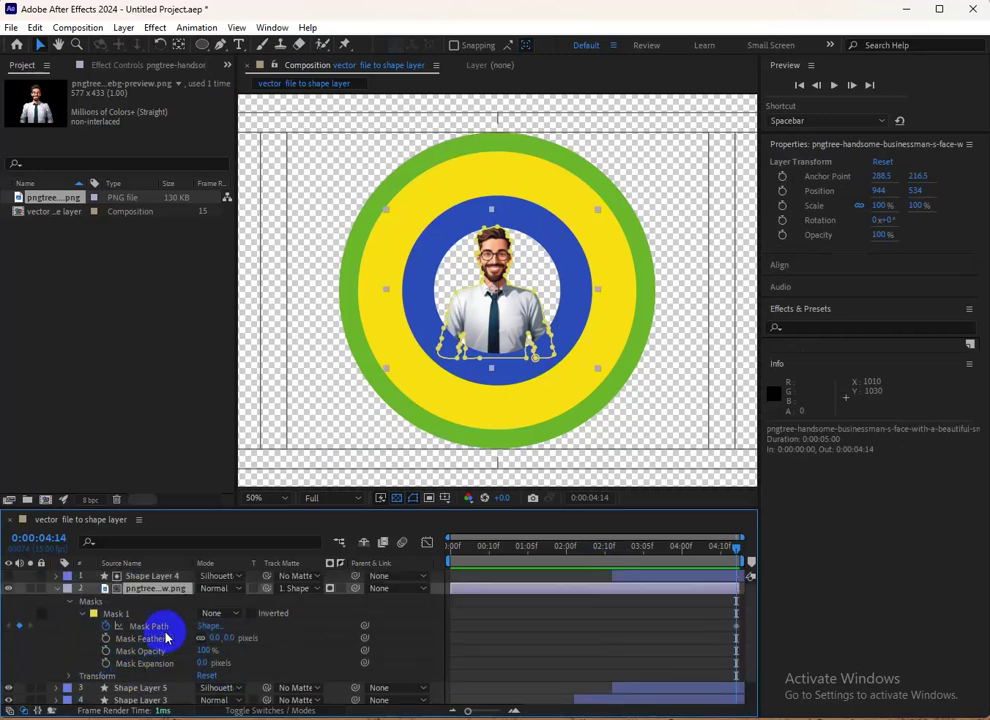
Review Mask 1's settings once more, then collapse the photo layer
click(84, 614)
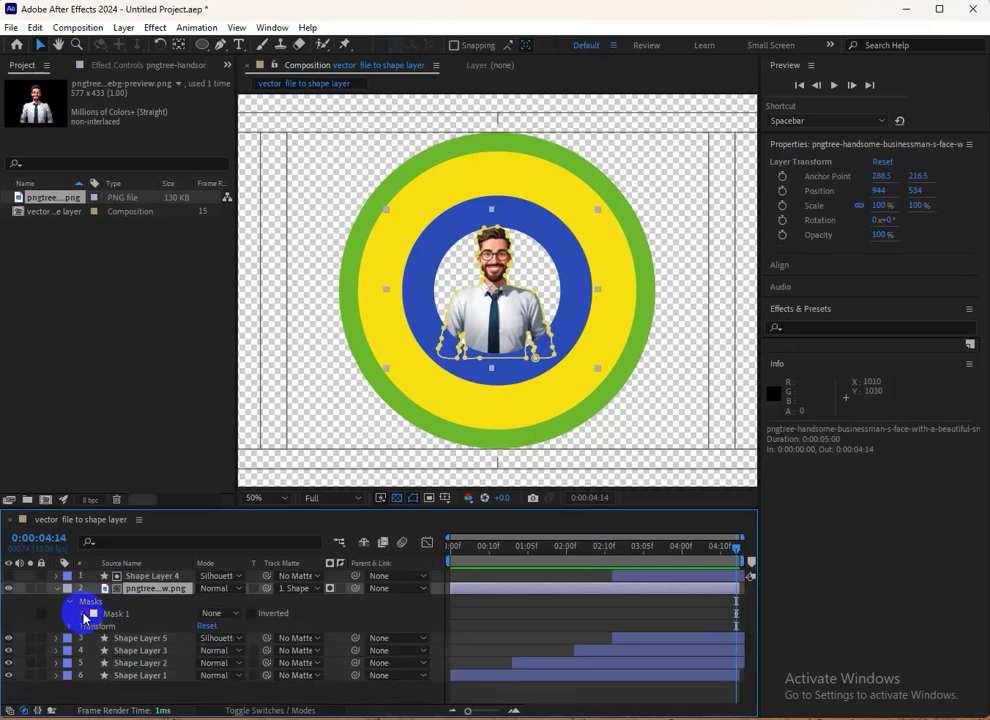
click(84, 614)
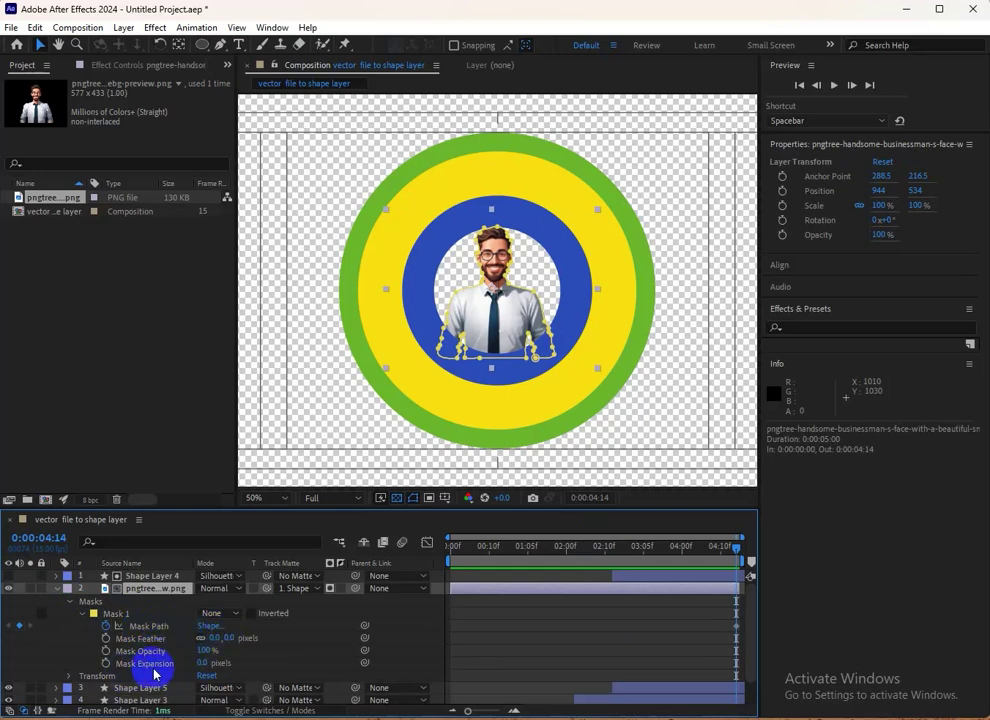
scroll(238, 667, down, 2)
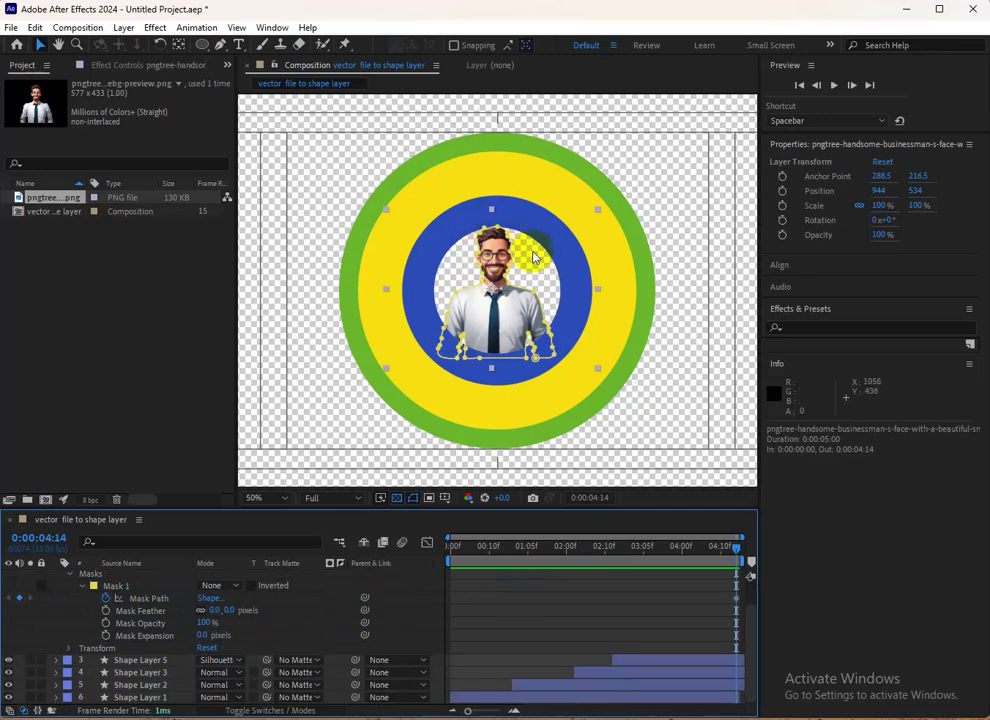
scroll(143, 606, up, 2)
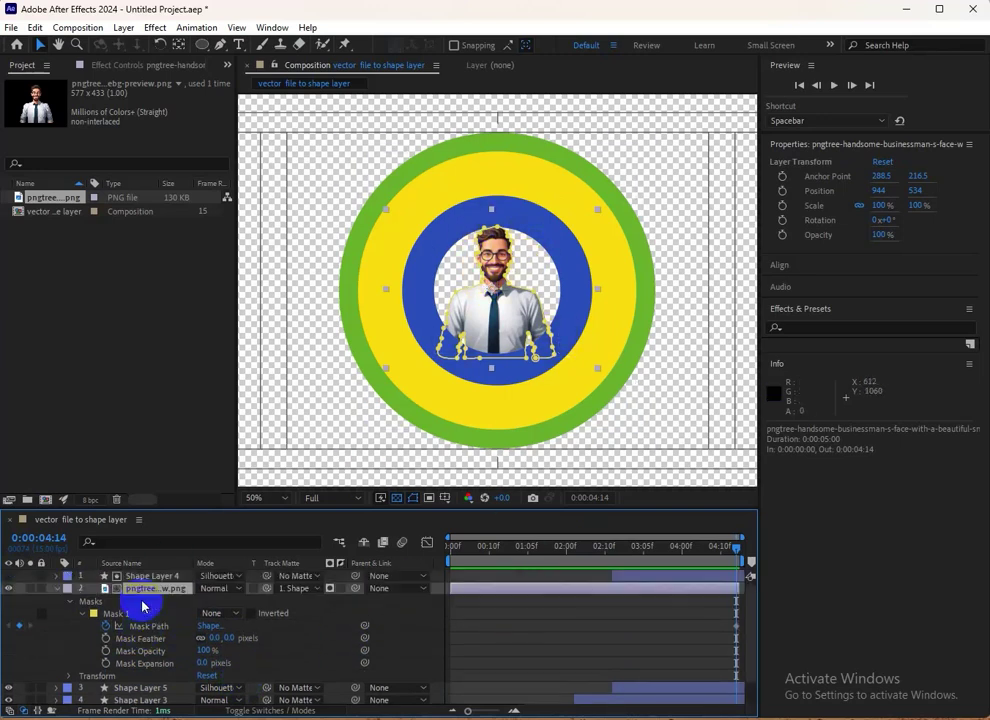
click(60, 600)
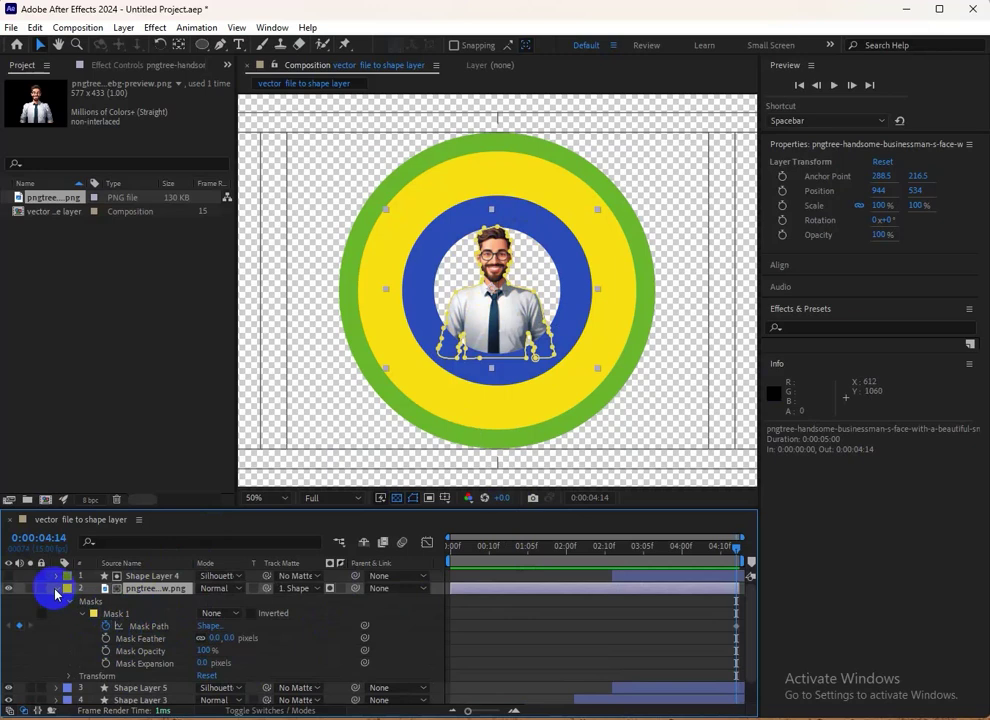
click(55, 590)
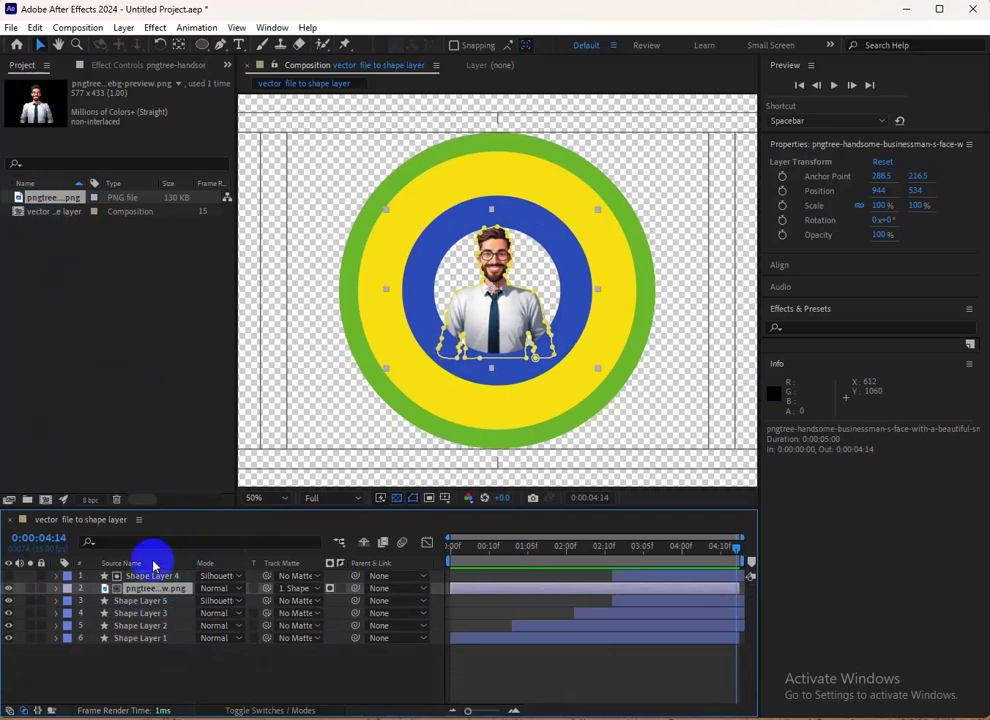
Delete the photo layer, import manager.ai from the Desktop, and place it below Shape Layer 5
key(Delete)
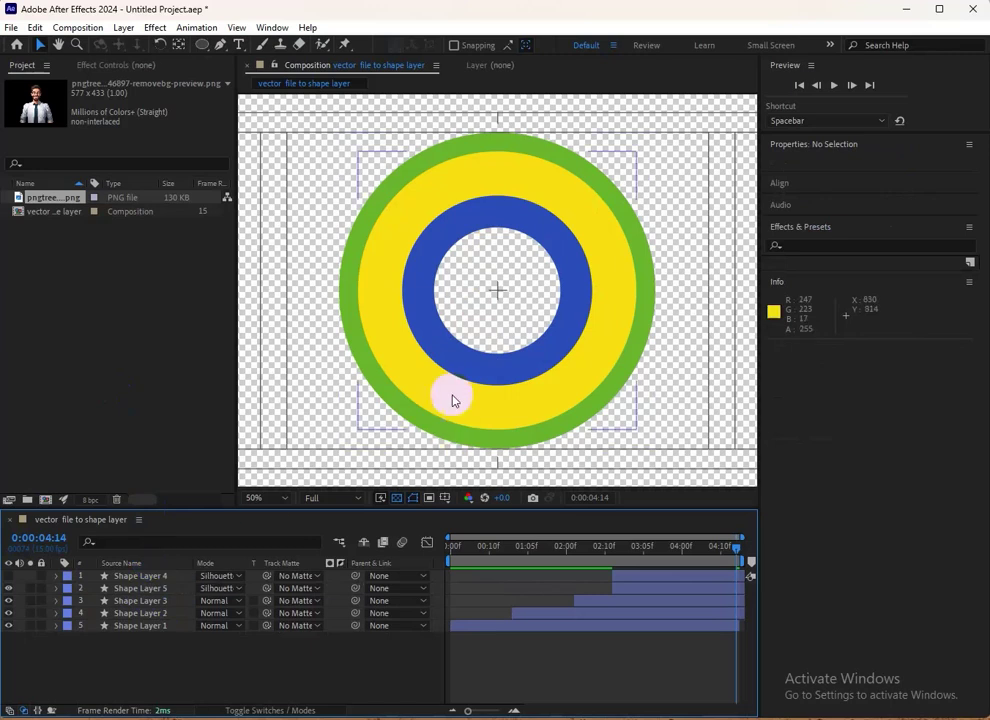
click(84, 272)
double_click(84, 272)
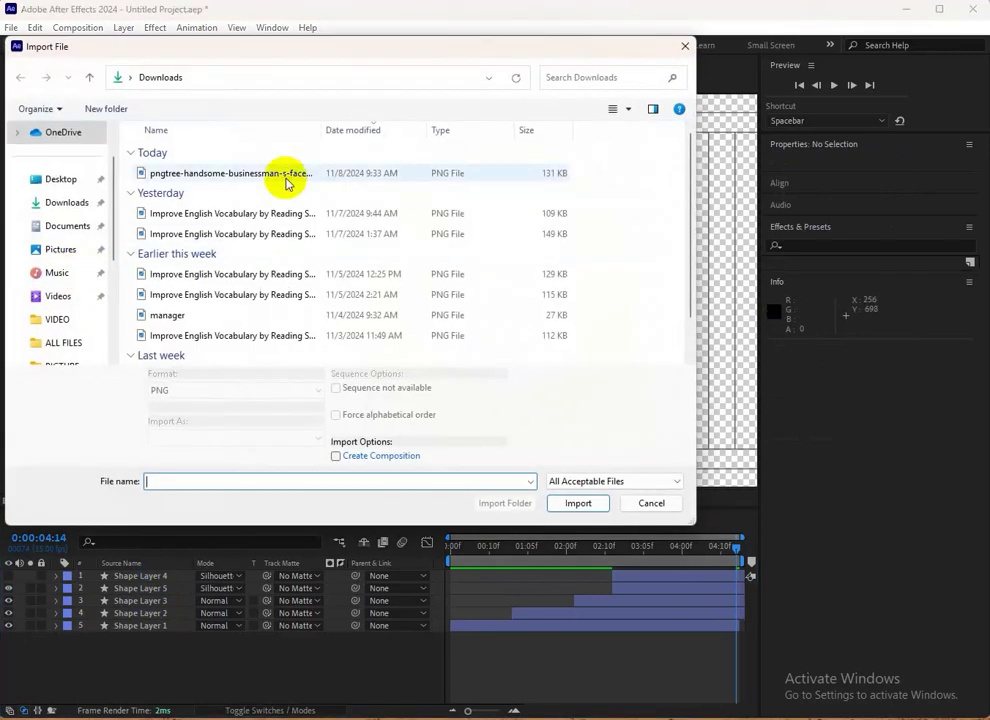
click(72, 180)
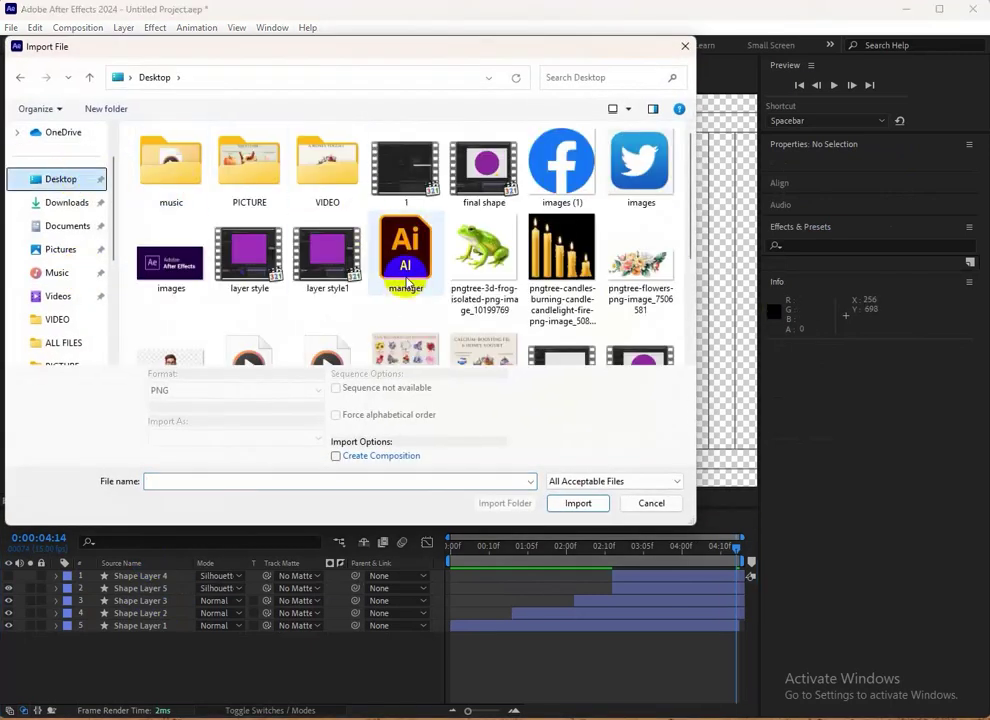
click(405, 230)
click(562, 503)
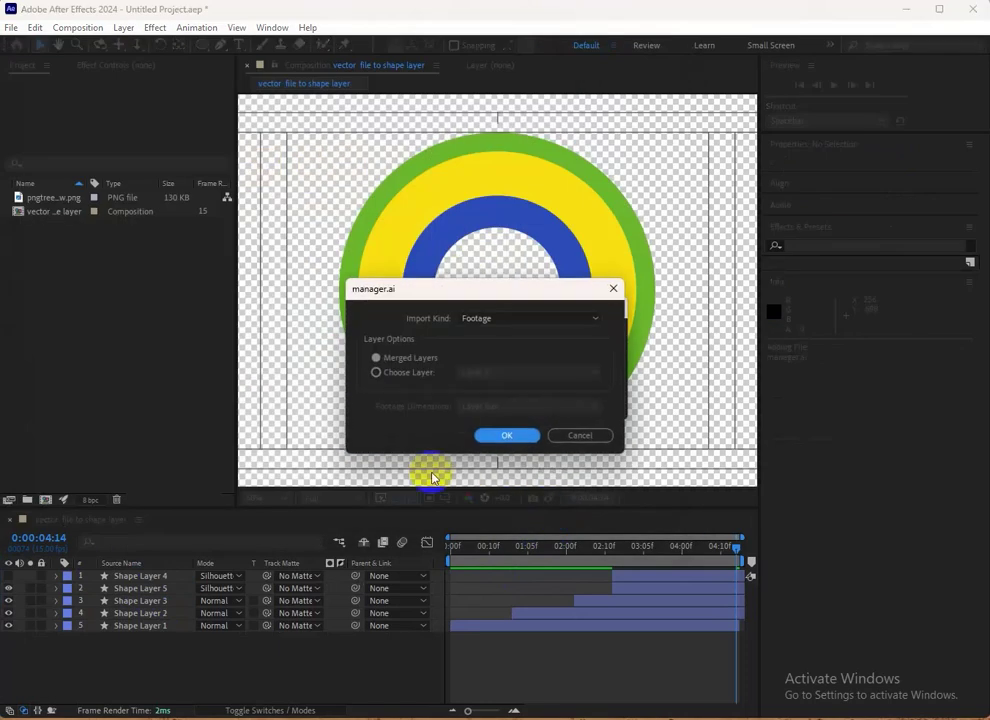
click(506, 435)
drag(38, 197, 126, 594)
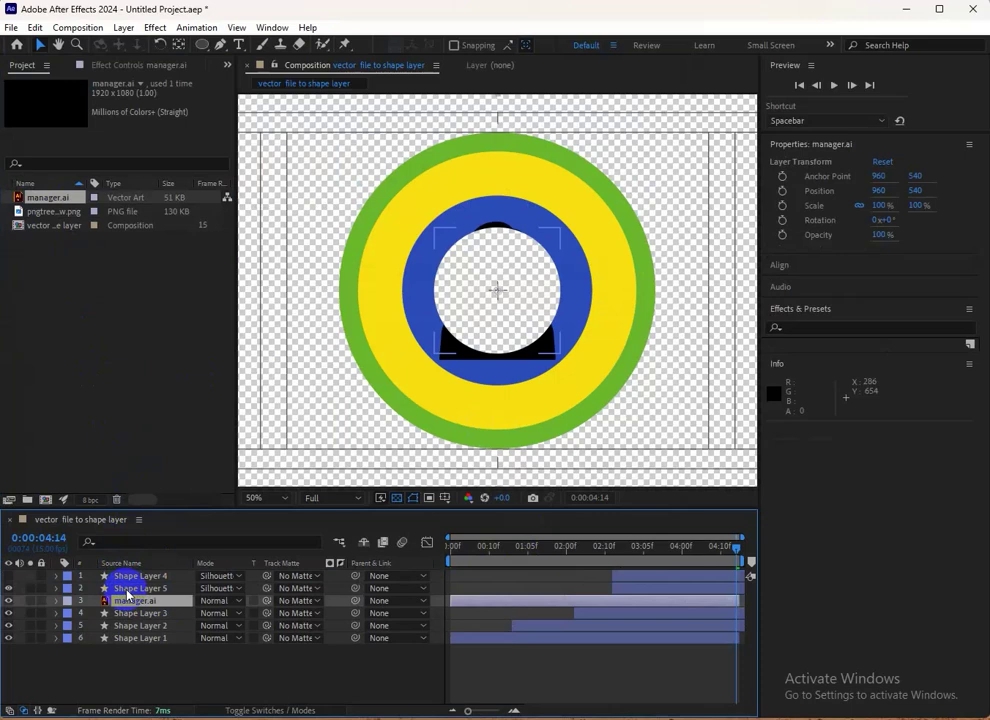
Set Shape Layer 4 as manager.ai's track matte and stack manager.ai directly beneath it
click(317, 602)
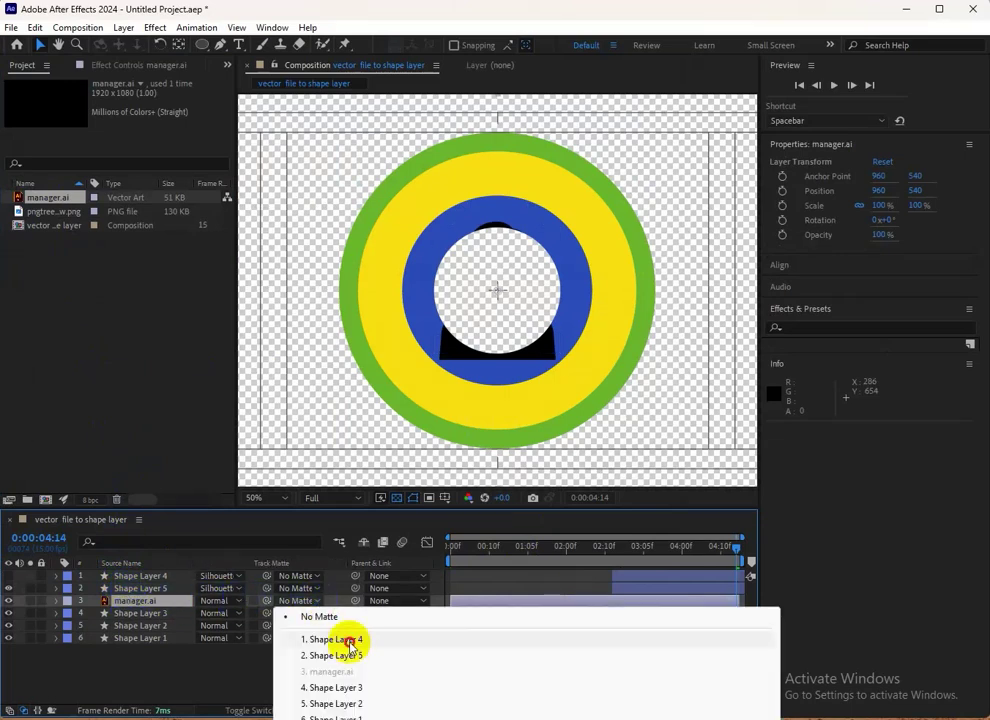
click(350, 644)
drag(148, 576, 140, 613)
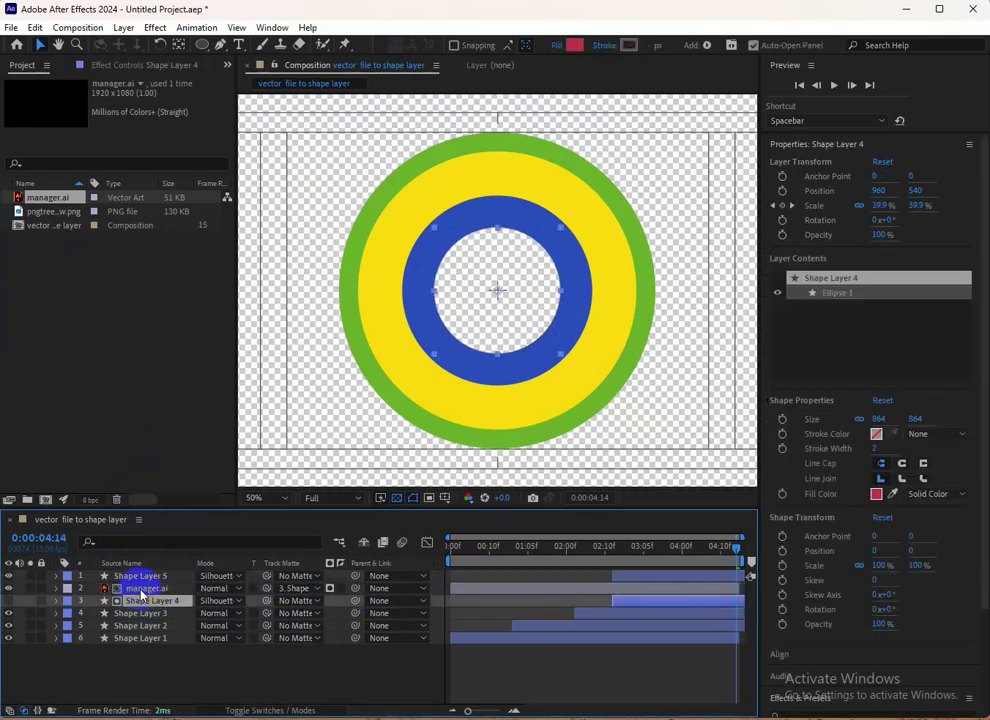
drag(143, 590, 142, 607)
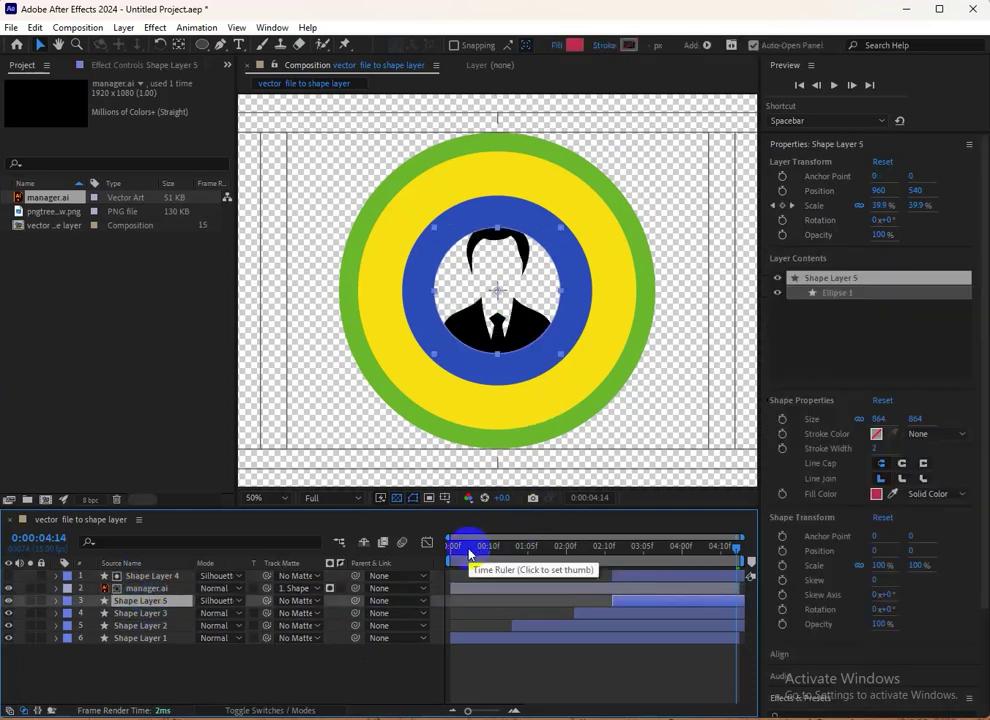
click(467, 547)
drag(467, 551, 693, 559)
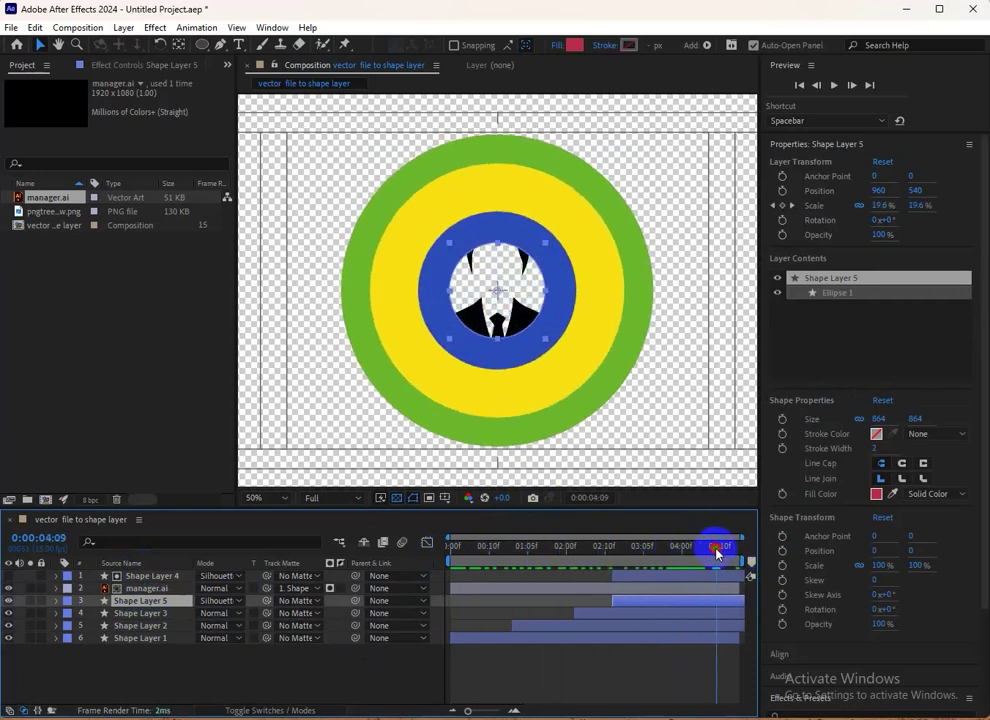
drag(686, 565, 751, 563)
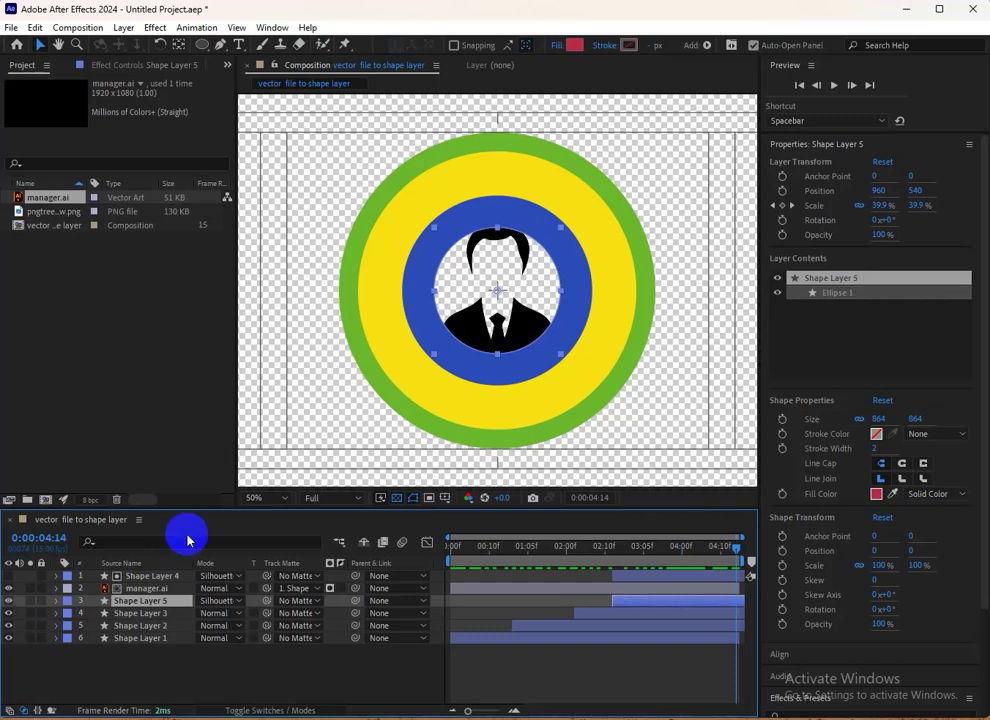
Scale the manager.ai layer to 91% so it fits inside the circle
click(145, 590)
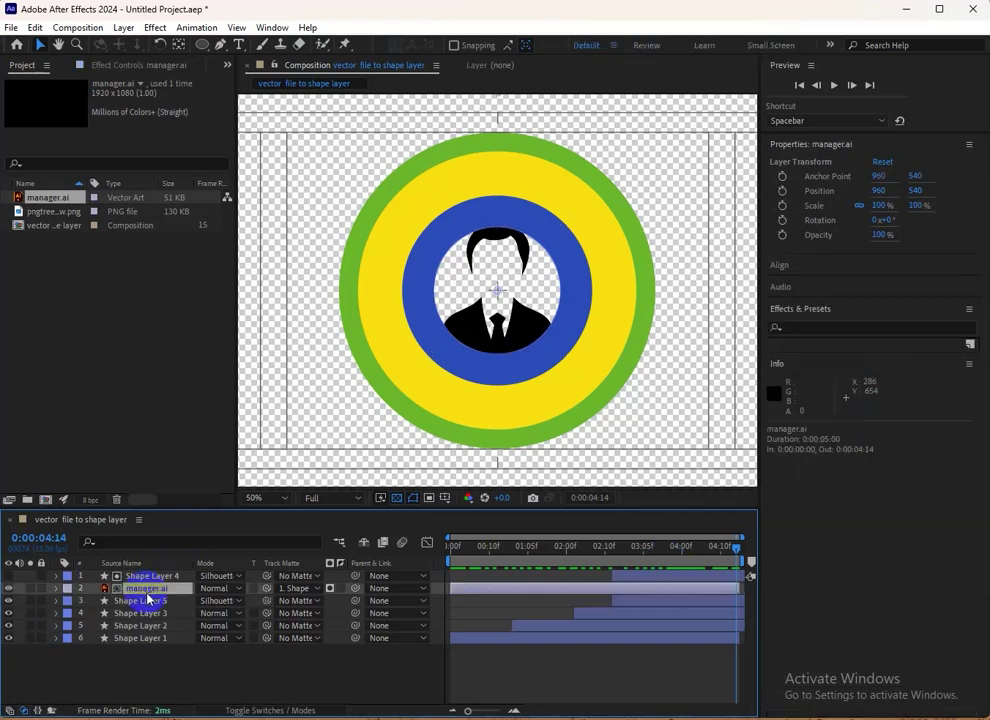
key(s)
mouse_move(218, 600)
mouse_down()
mouse_move(207, 600)
mouse_move(212, 593)
mouse_up()
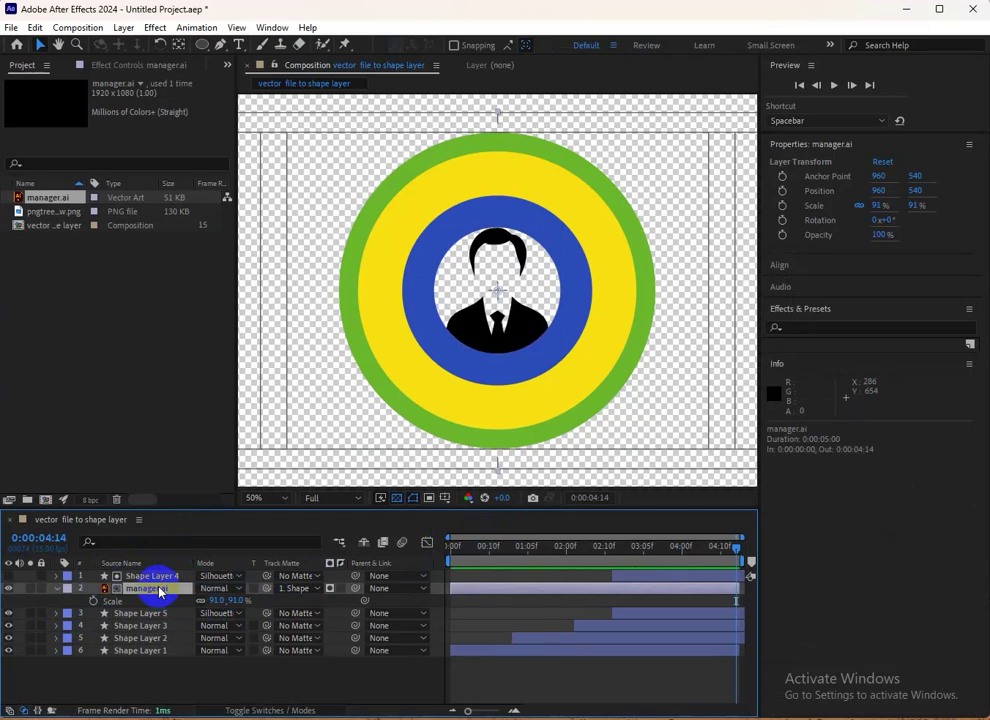
Create a manager Outlines shape layer from manager.ai, delete the original vector layer, and expand it
right_click(159, 591)
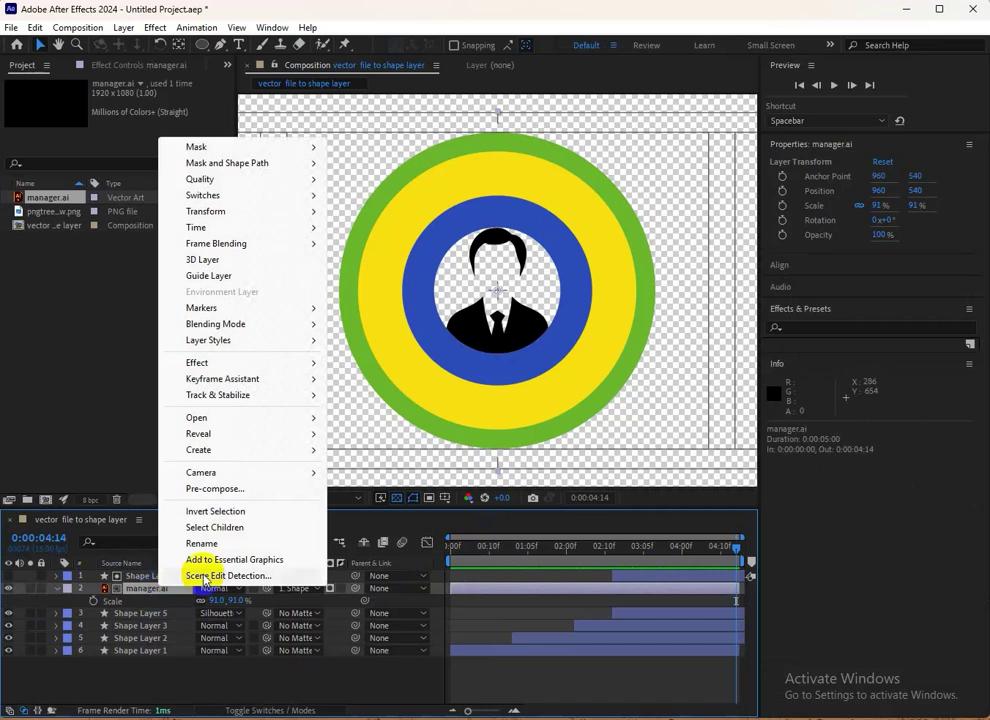
mouse_move(216, 456)
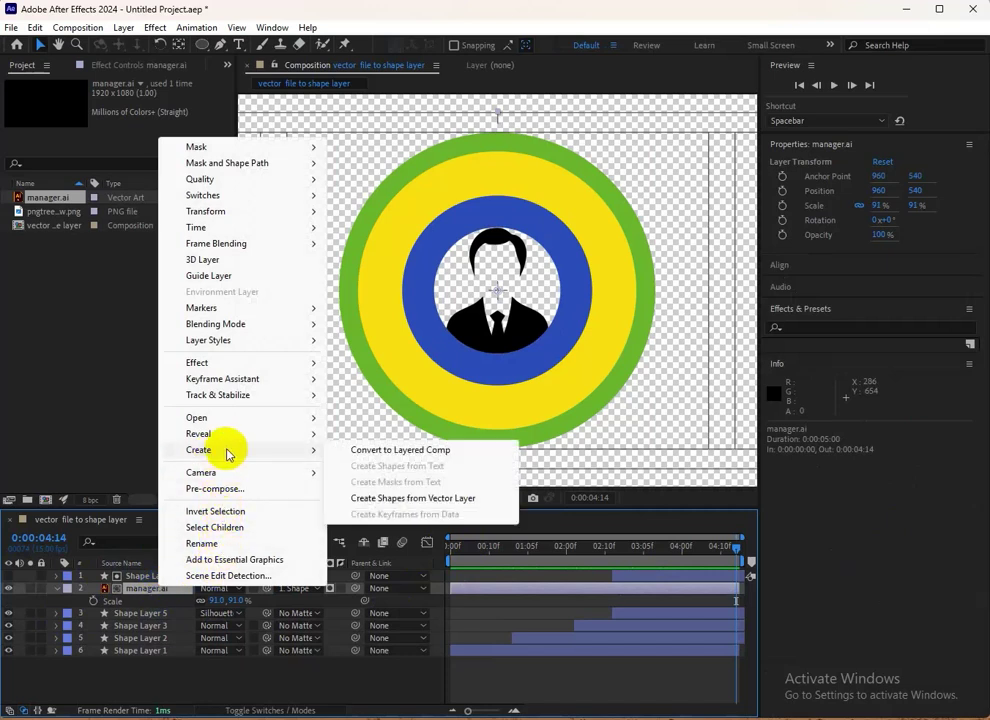
click(398, 507)
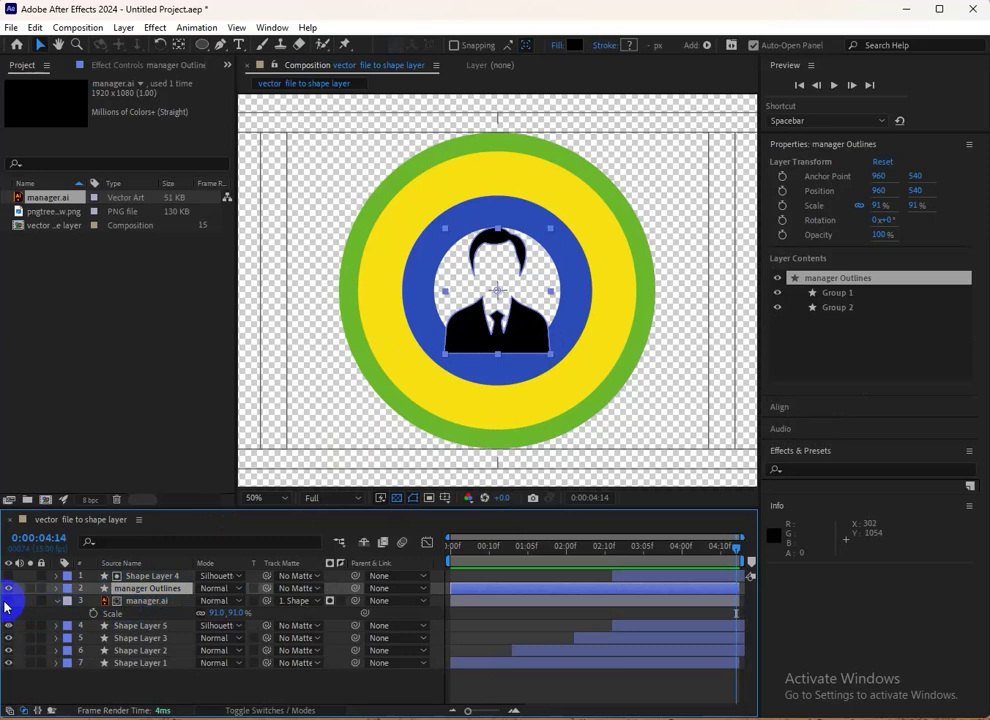
click(138, 601)
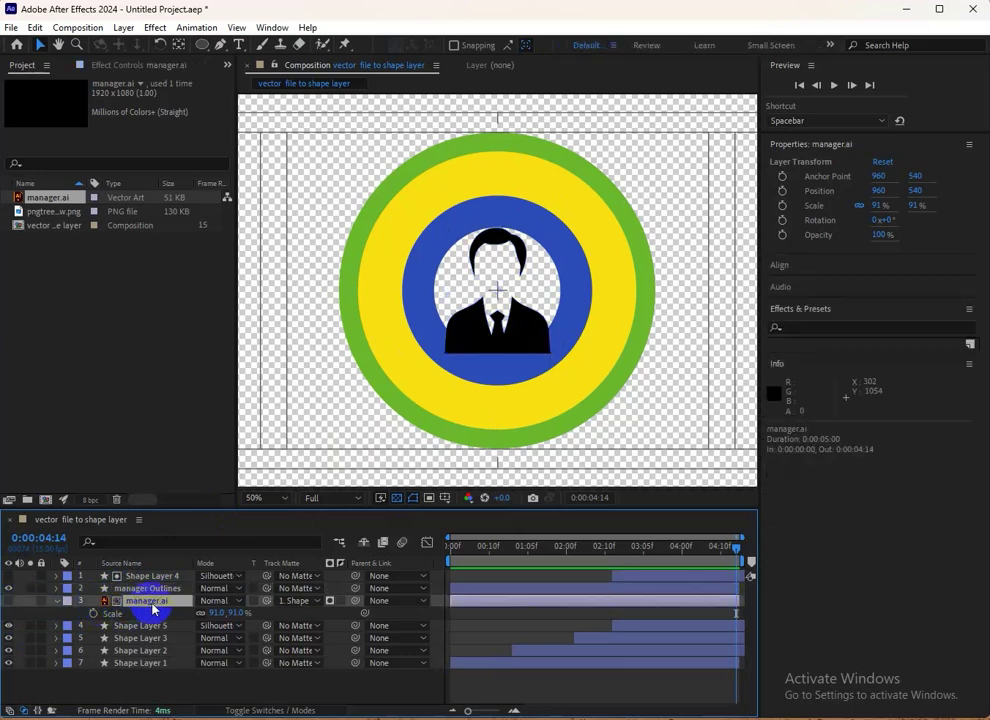
key(Delete)
click(145, 589)
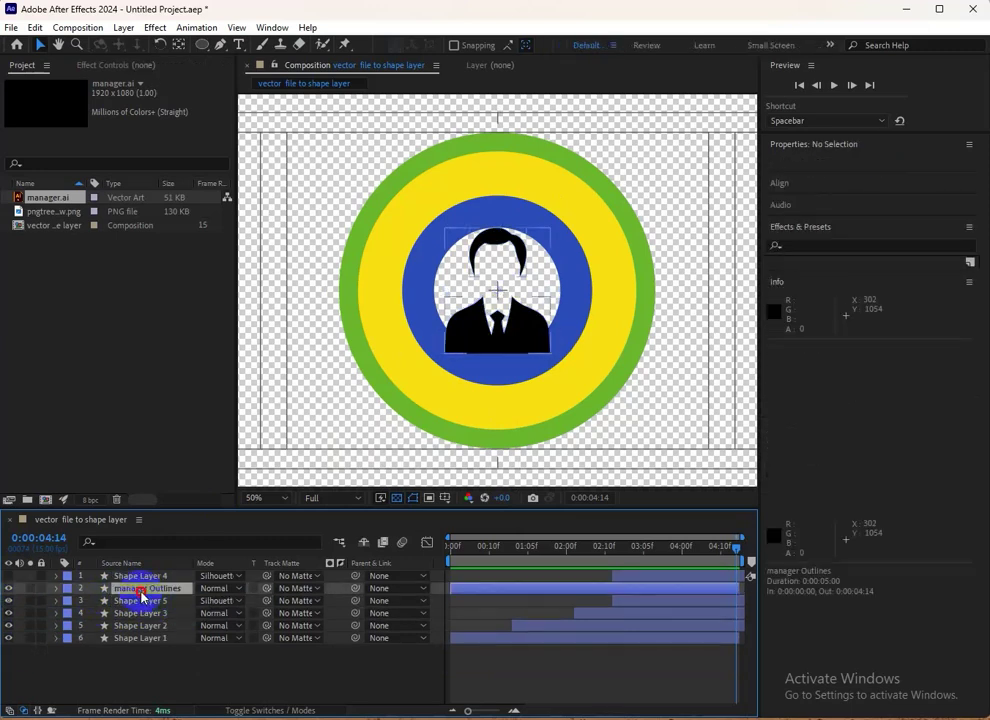
click(55, 589)
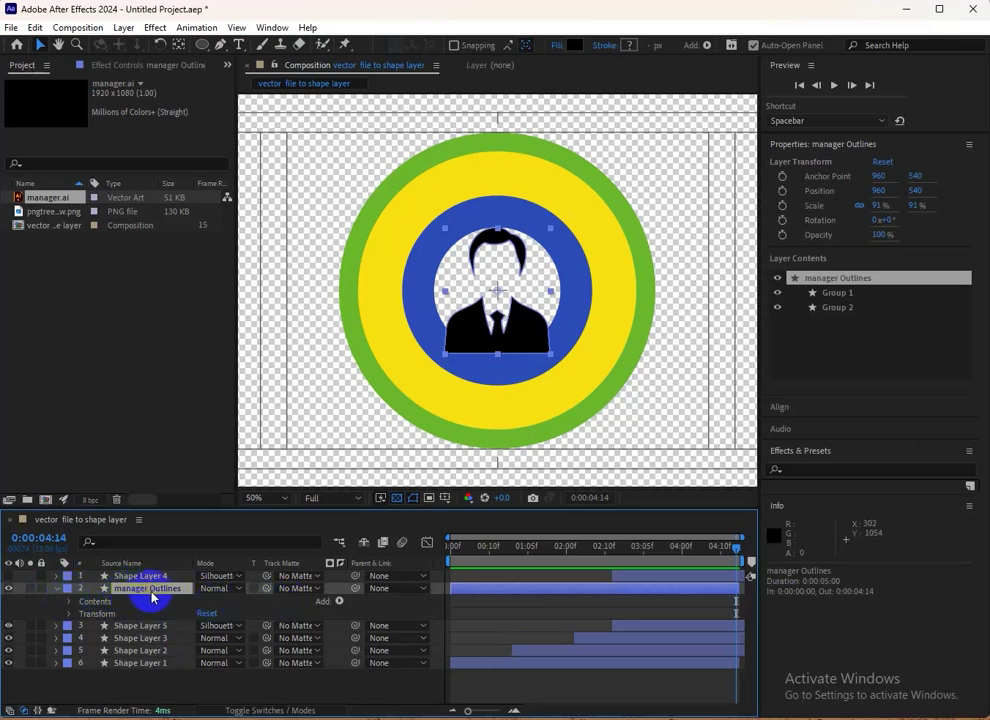
Add Stroke 1 to manager Outlines with colour #970B0B and width 9
click(339, 603)
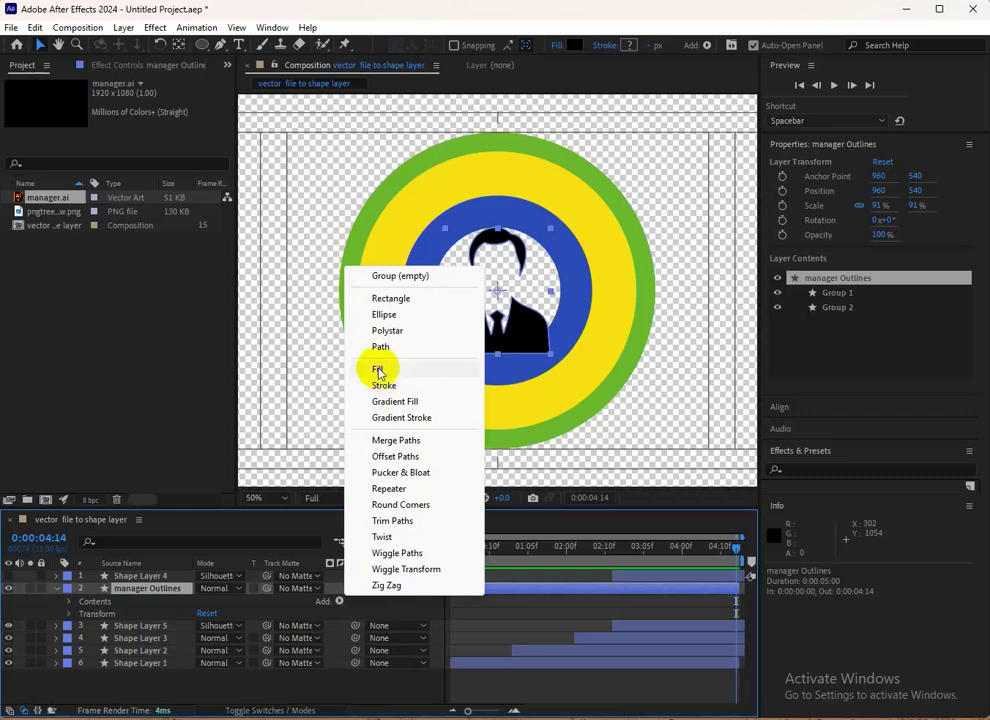
click(384, 389)
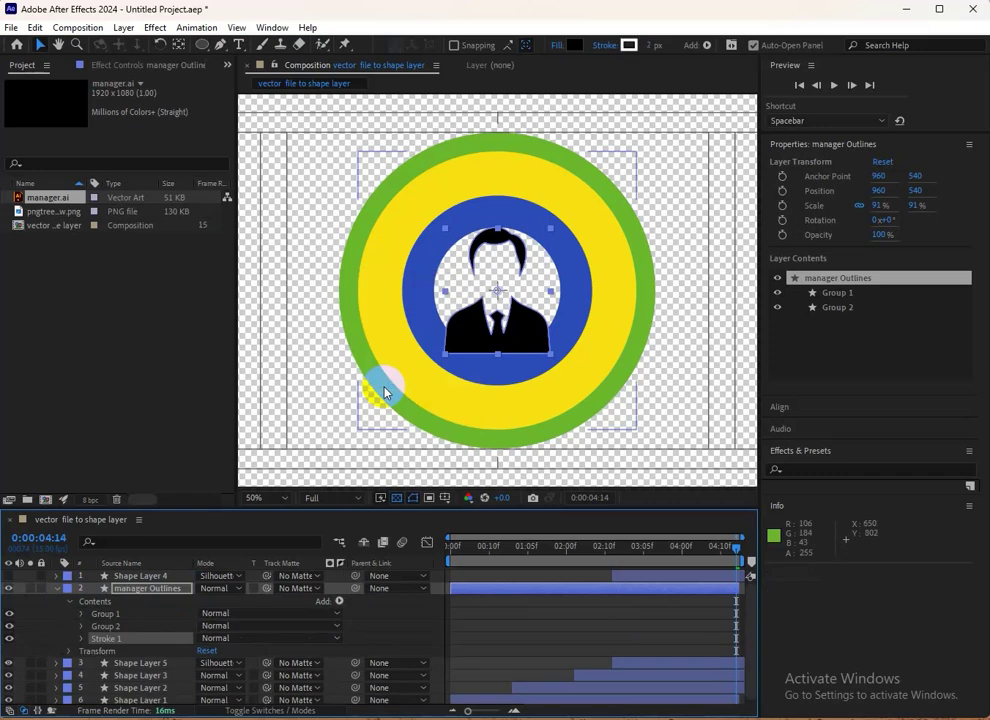
click(80, 640)
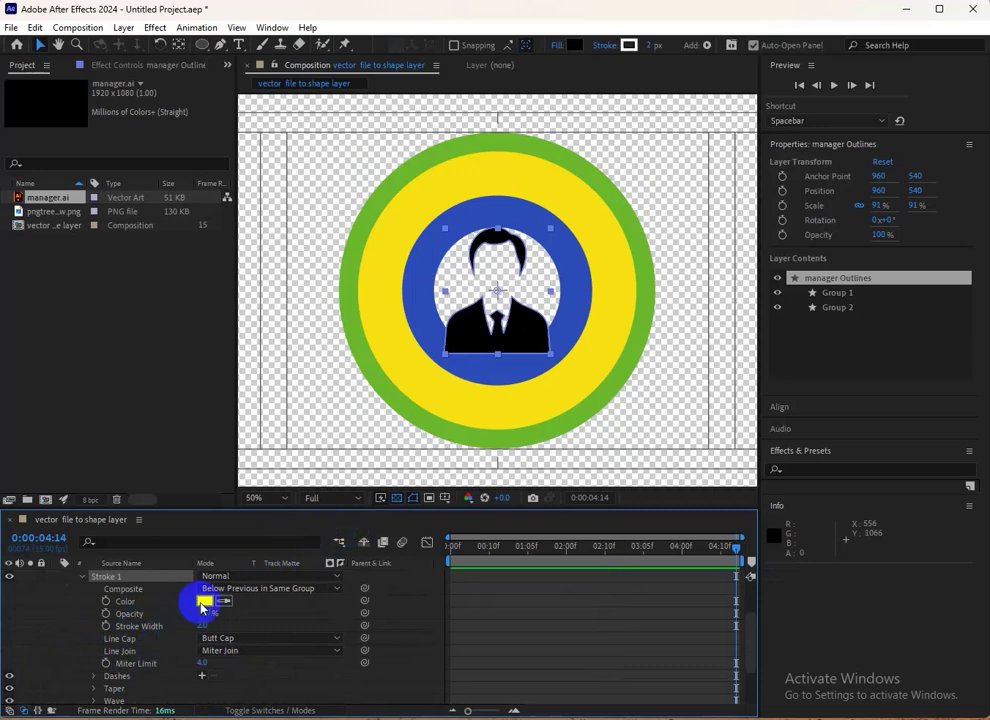
click(205, 601)
click(391, 567)
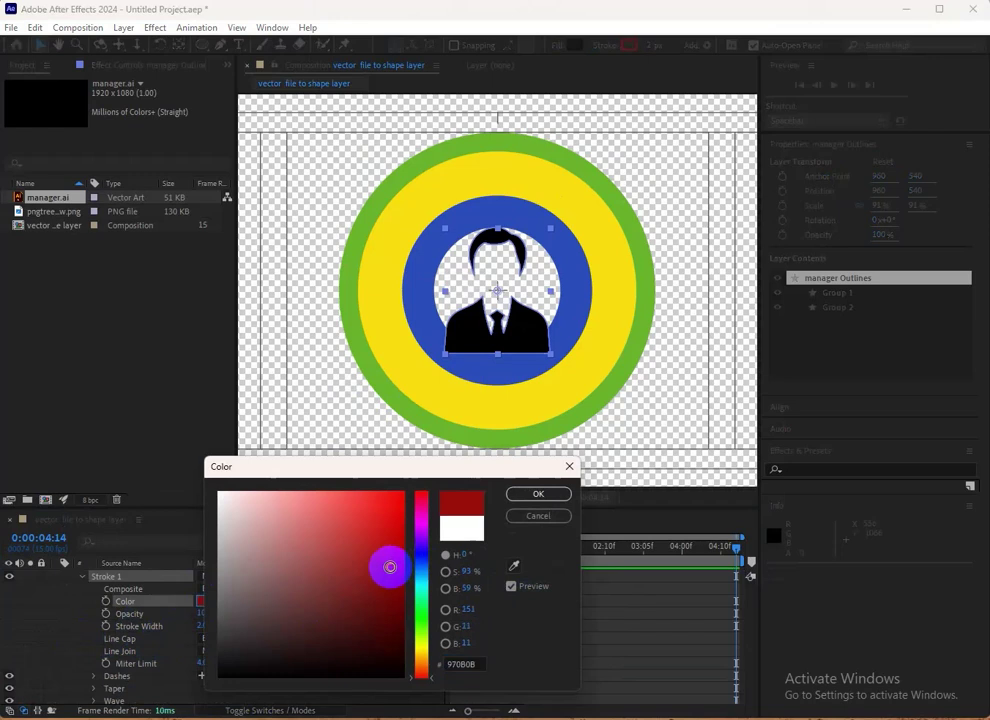
click(535, 495)
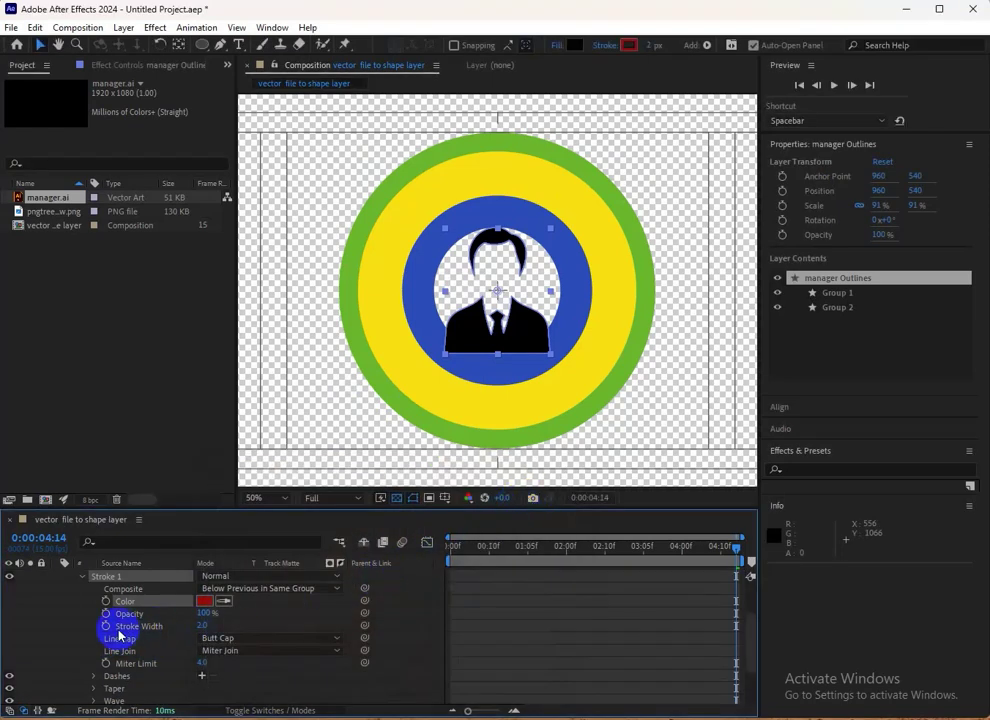
click(204, 626)
drag(199, 625, 214, 628)
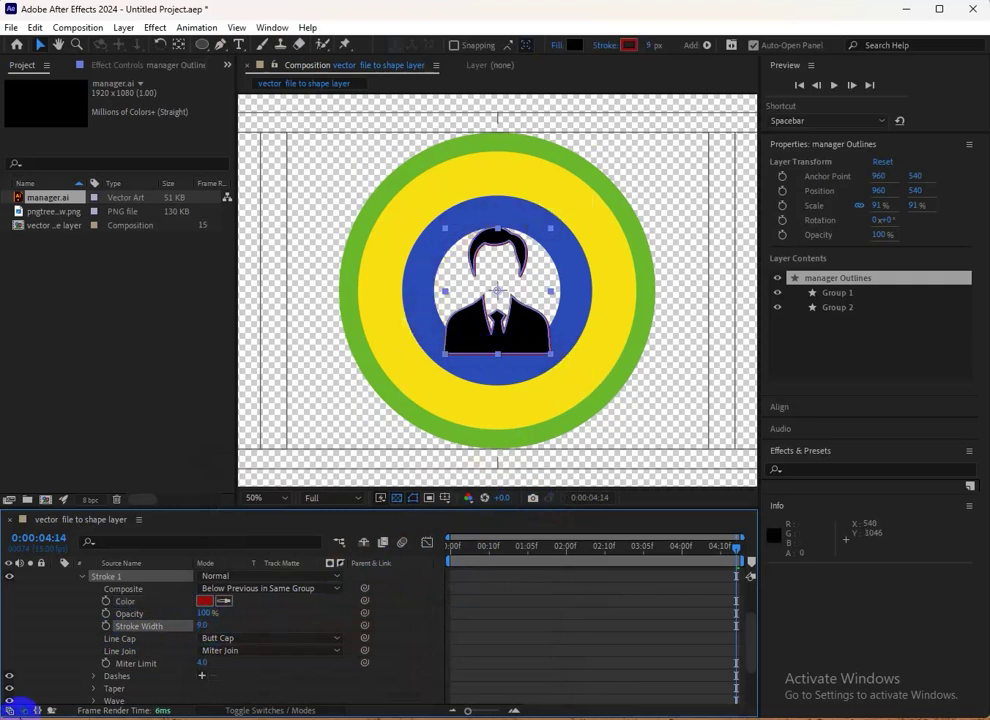
mouse_move(741, 551)
mouse_down()
mouse_move(433, 588)
mouse_move(598, 590)
mouse_up()
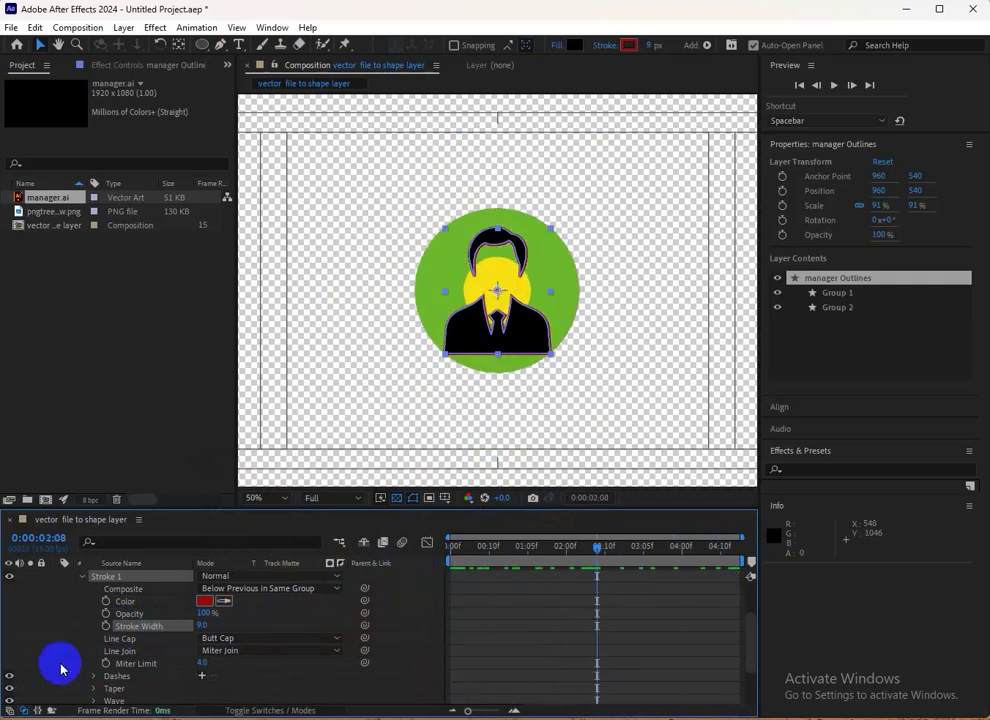
Keyframe the red Stroke Width from 0 at 0:00:02:08 up to 9 near the end
click(106, 628)
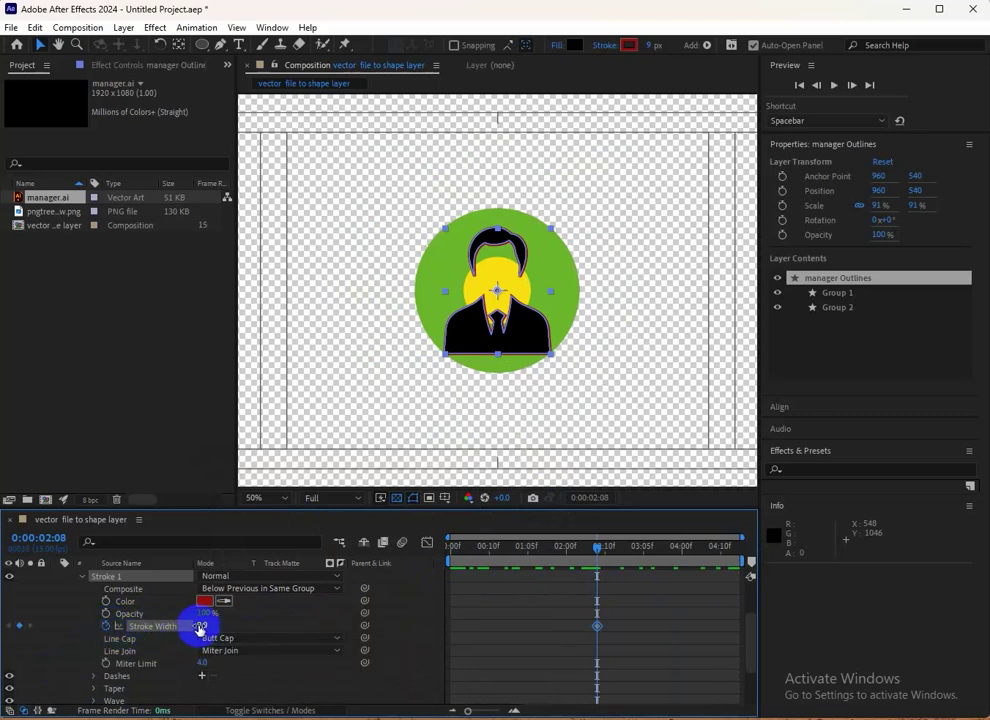
drag(203, 628, 214, 630)
drag(597, 626, 737, 627)
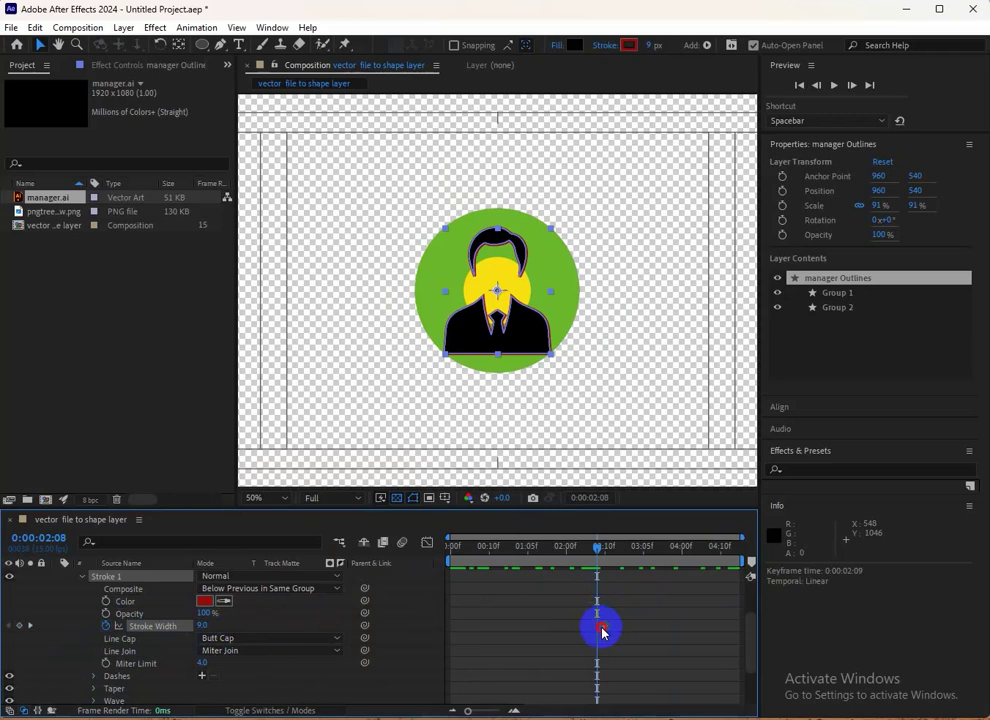
click(213, 626)
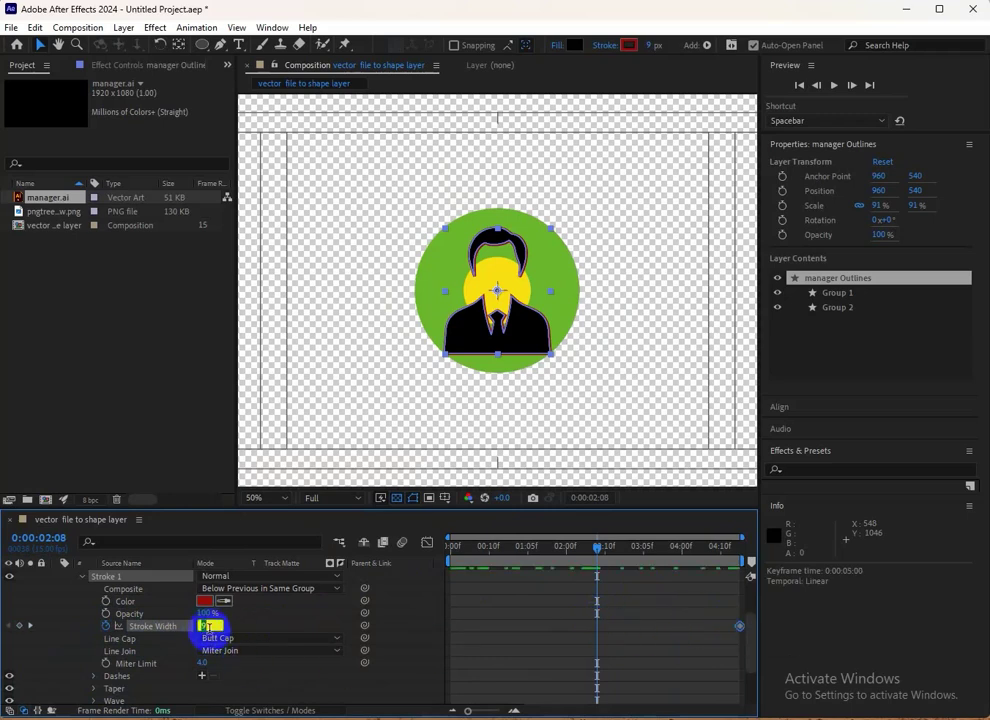
click(236, 630)
drag(202, 625, 194, 626)
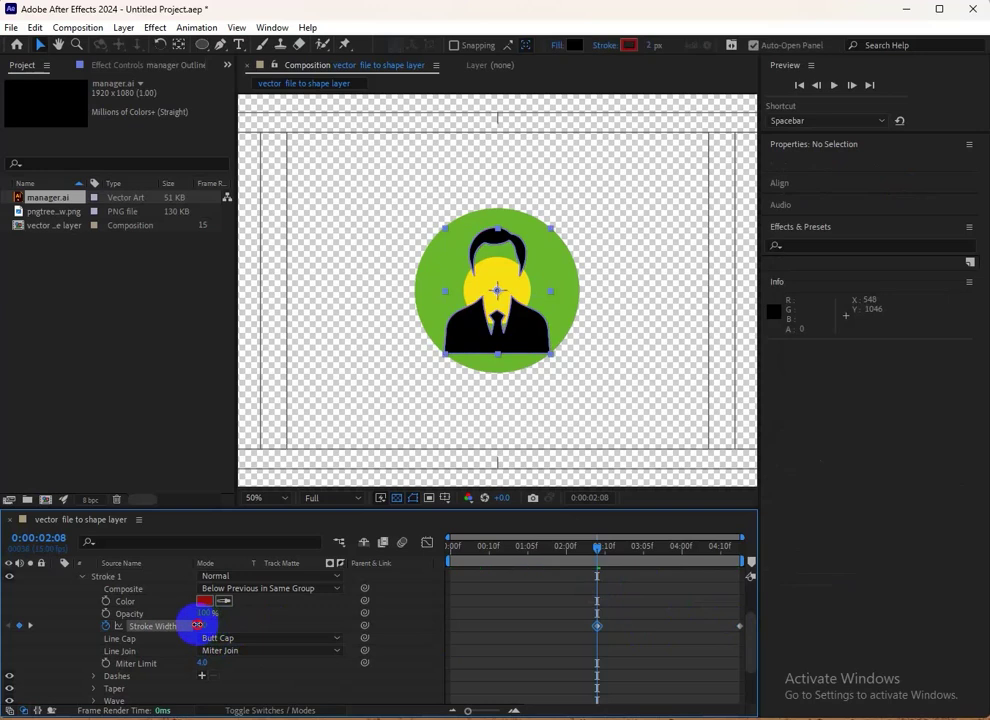
mouse_move(597, 549)
mouse_down()
mouse_move(681, 559)
mouse_move(465, 603)
mouse_move(718, 604)
mouse_up()
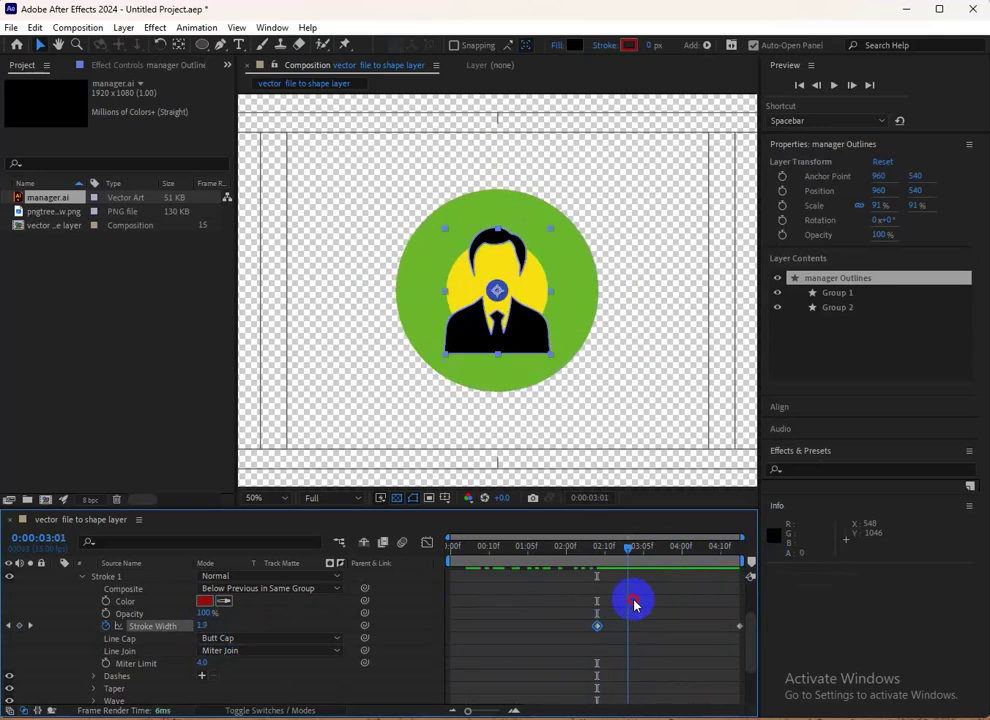
scroll(61, 593, up, 3)
Move manager Outlines below Shape Layer 5, use Shape Layer 5 as its track matte, and preview
click(55, 588)
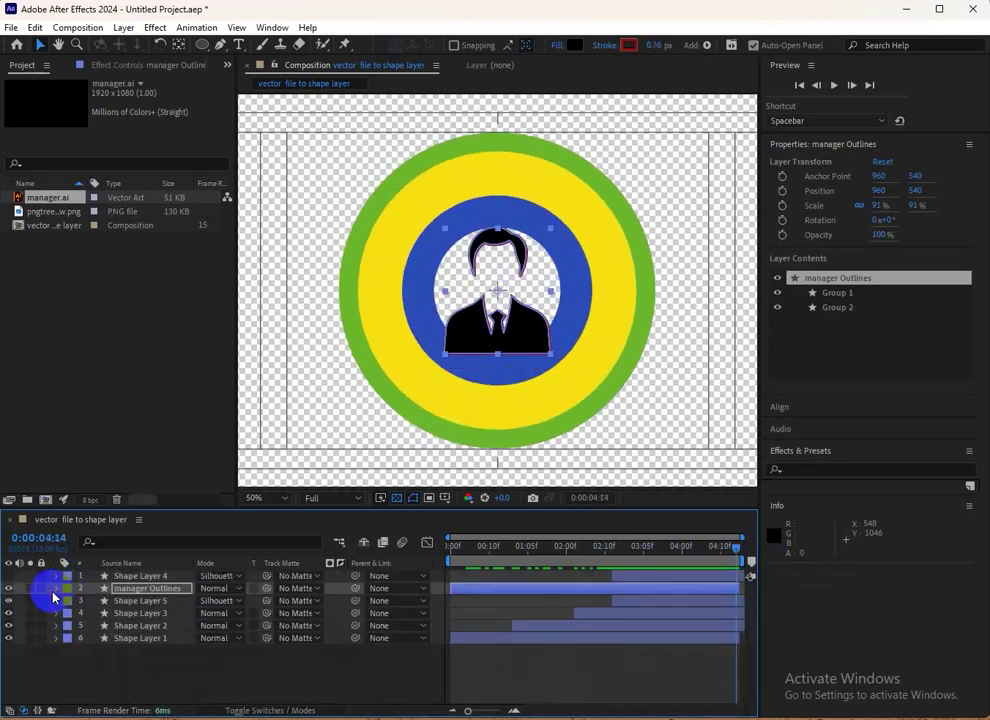
click(314, 590)
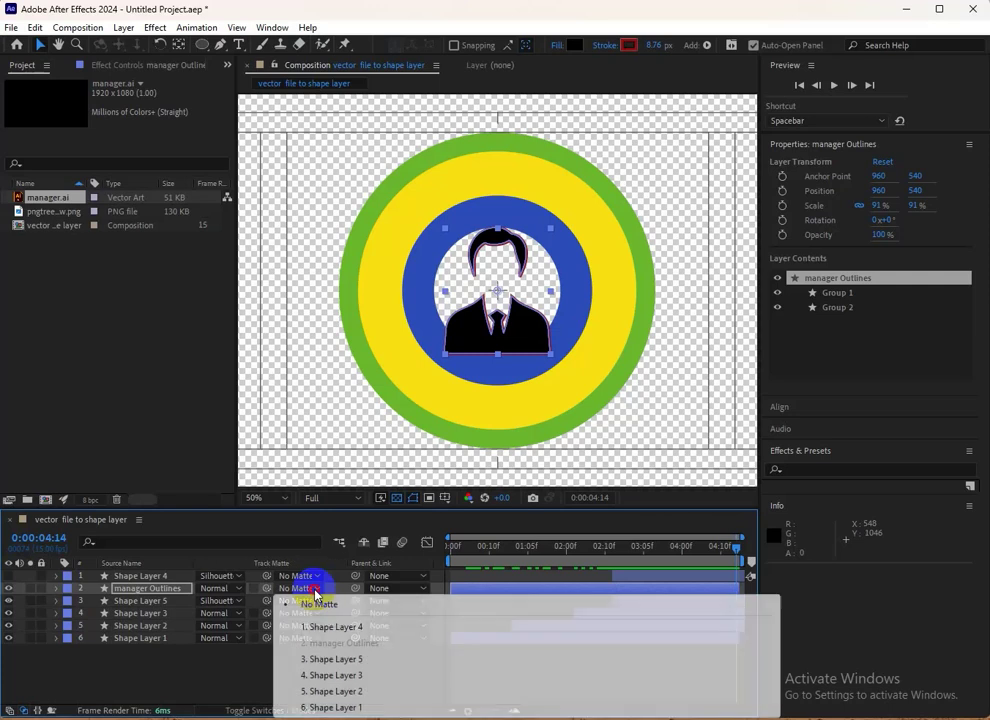
click(100, 688)
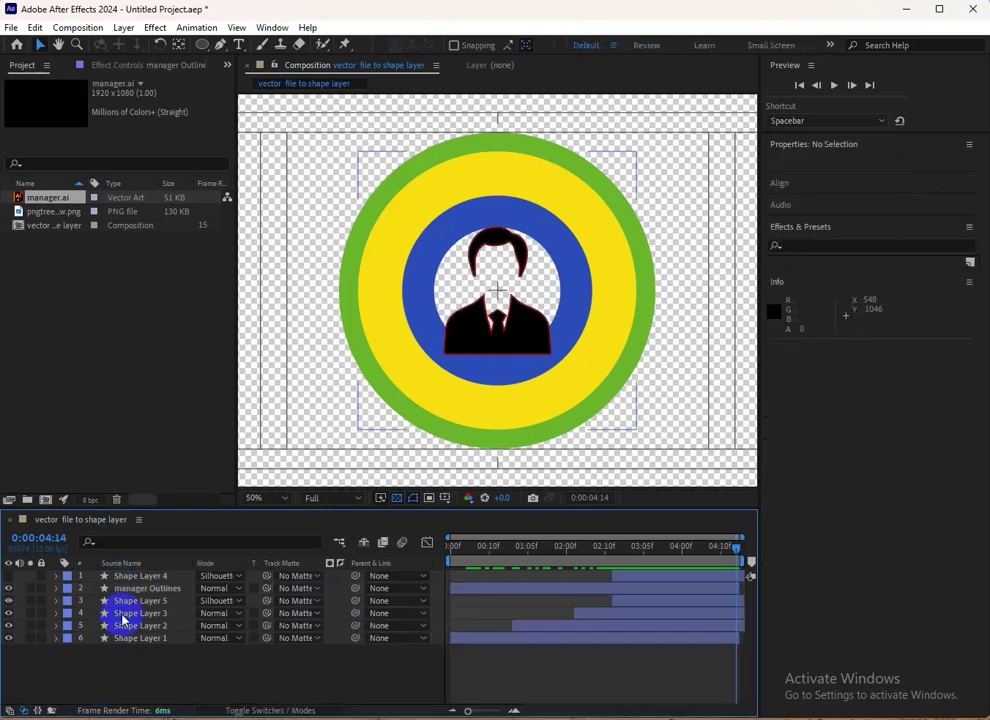
drag(133, 590, 130, 603)
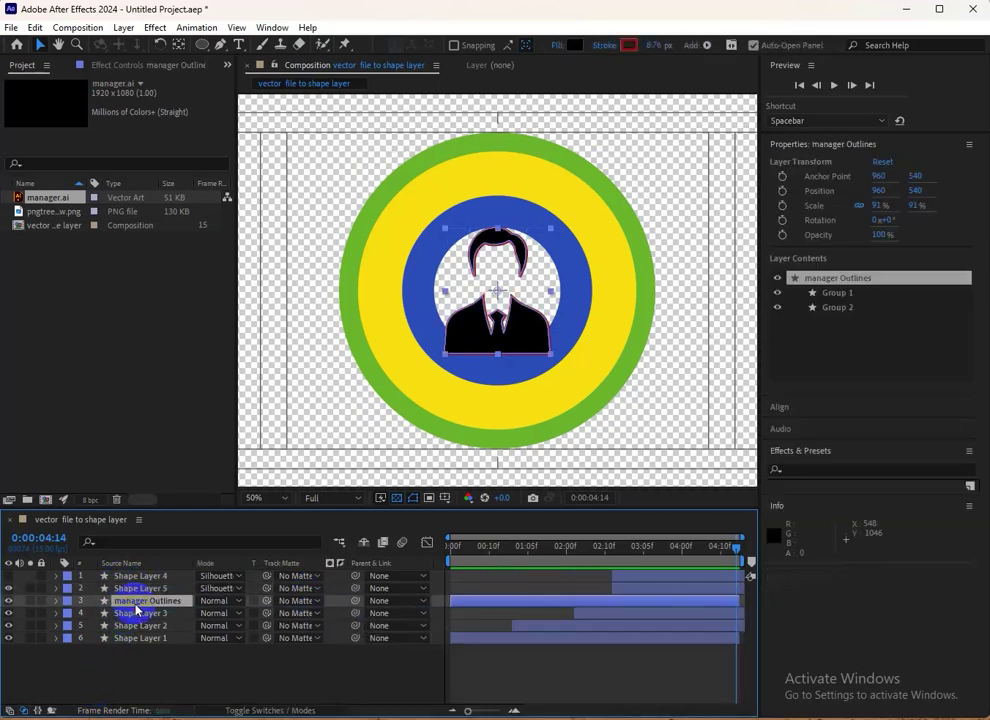
click(318, 601)
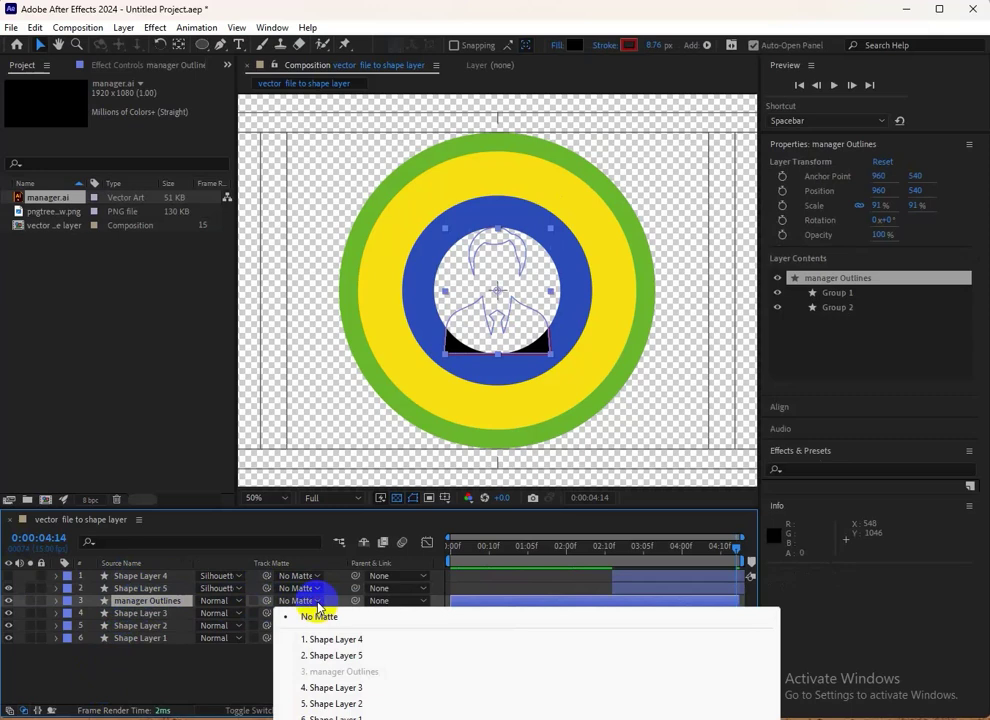
click(353, 656)
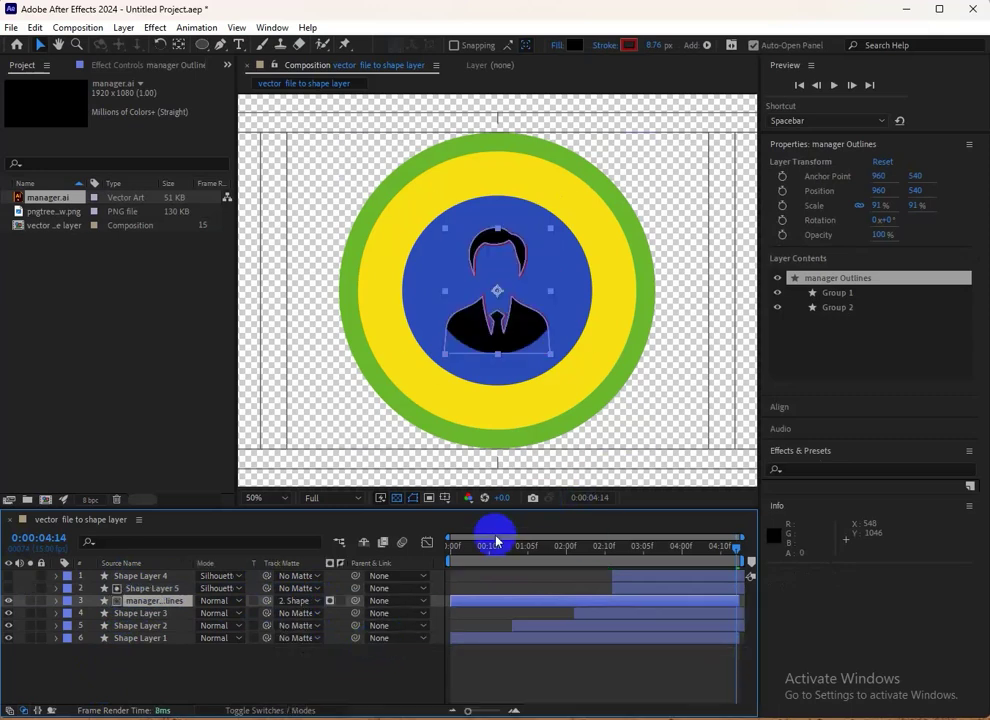
click(466, 550)
drag(466, 550, 750, 578)
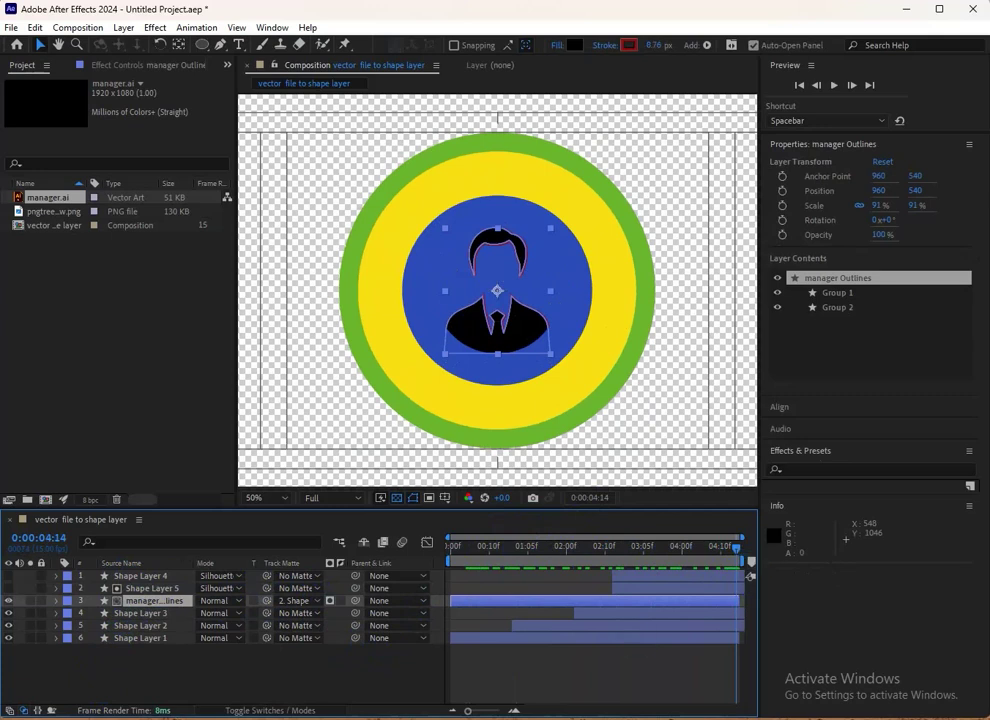
click(551, 670)
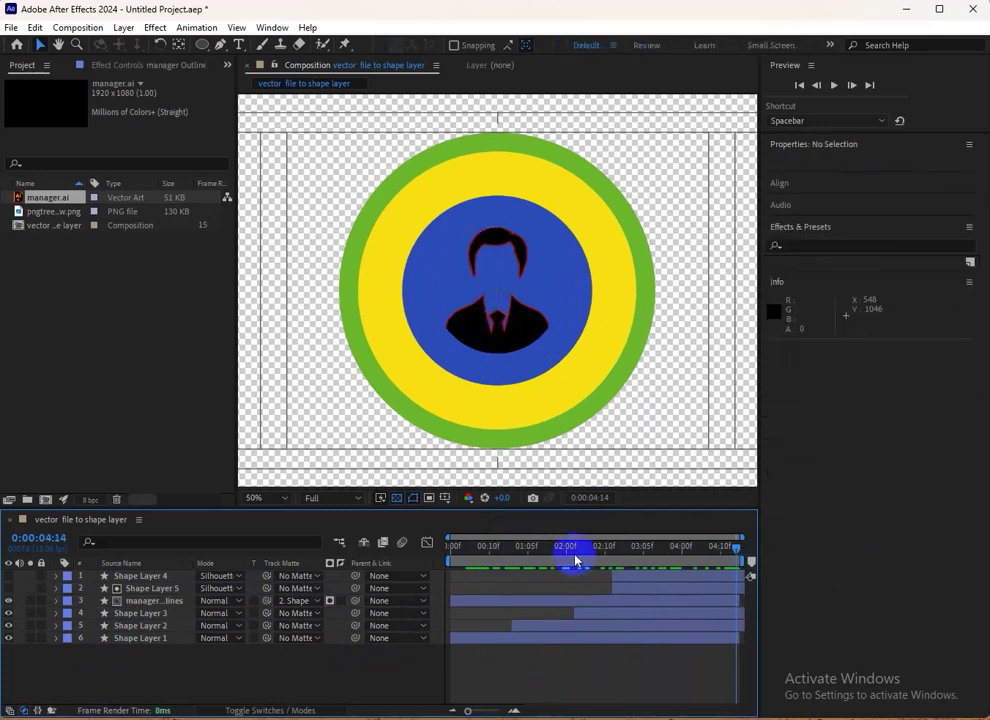
drag(505, 550, 762, 562)
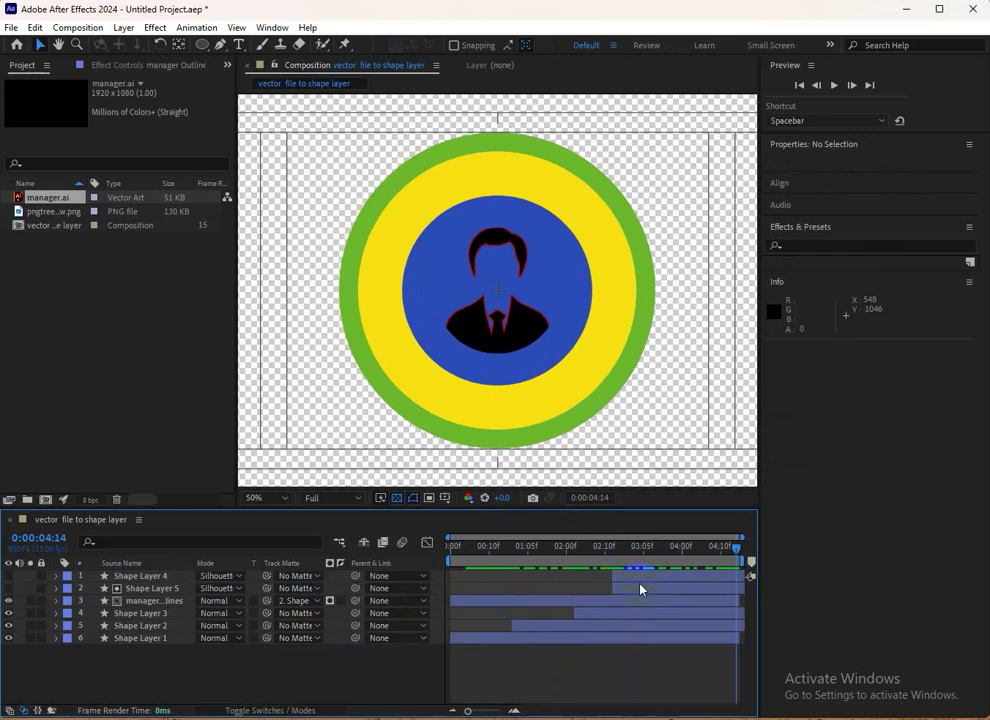
click(136, 576)
Move Shape Layer 4 below manager Outlines and trim the manager layer to start at 0:00:02:12
drag(136, 576, 136, 611)
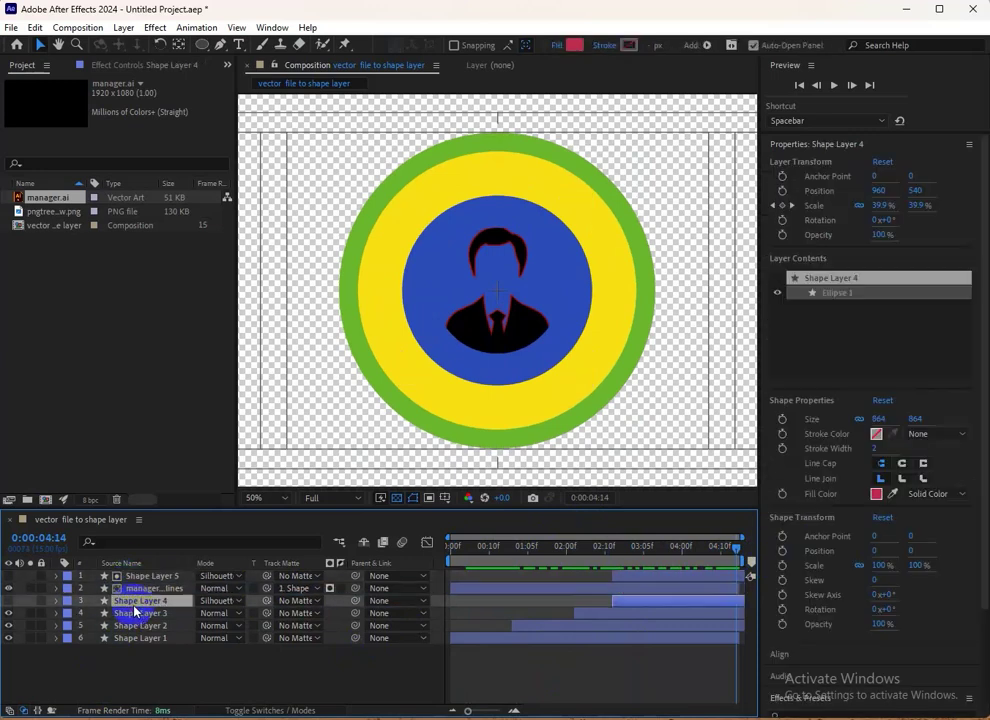
drag(450, 588, 612, 587)
click(505, 547)
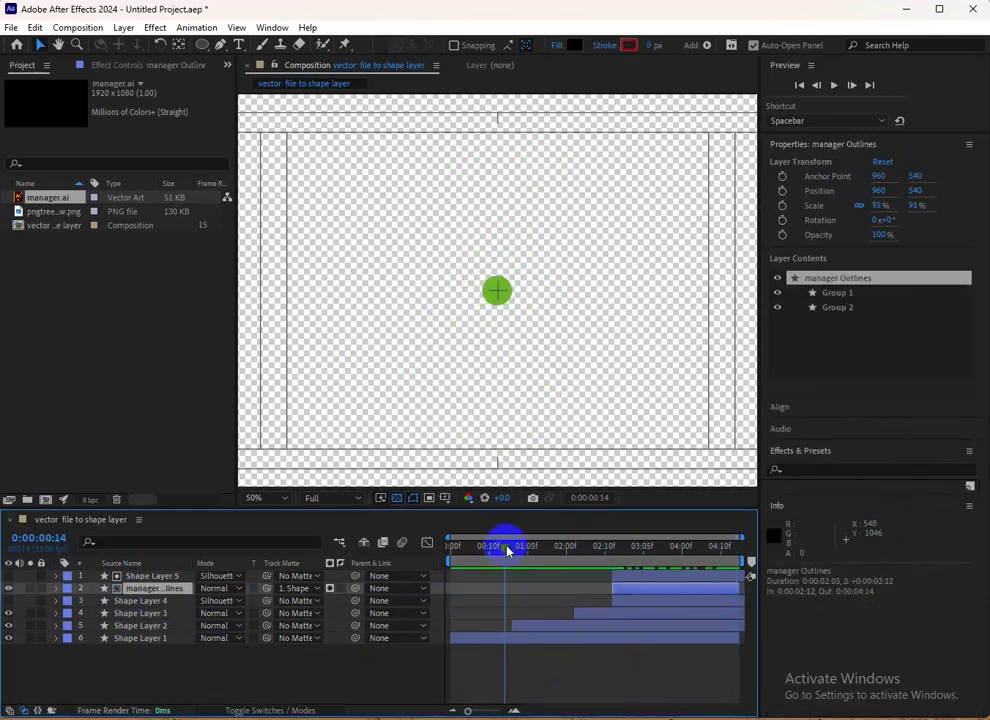
drag(507, 549, 754, 559)
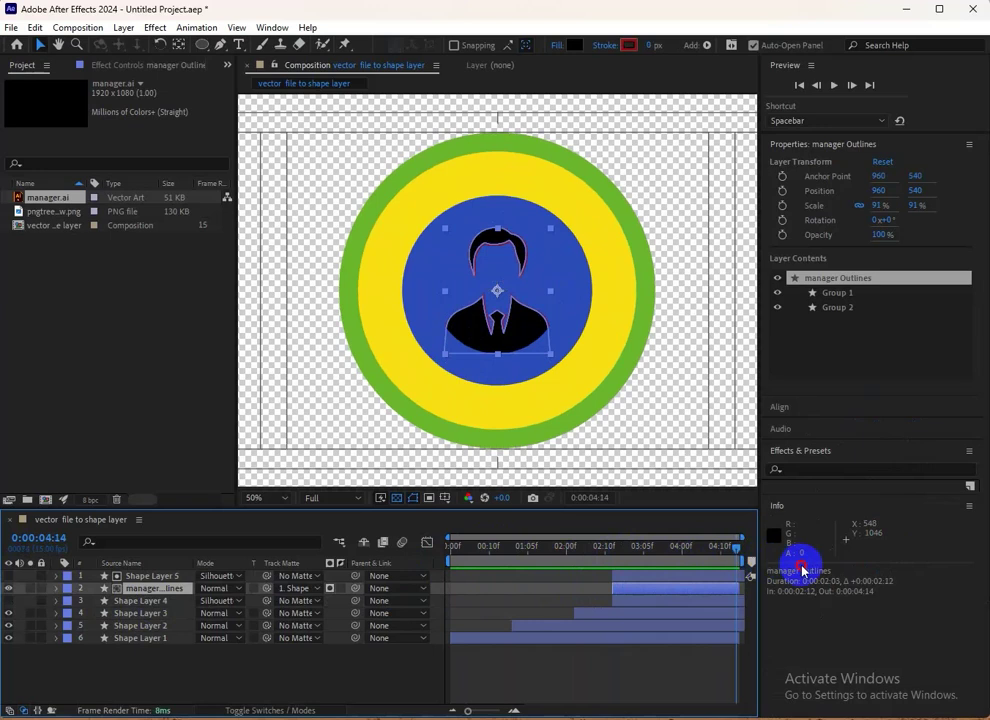
click(405, 667)
drag(453, 545, 790, 560)
Set the Miter Limit of manager Outlines' Stroke 1 to 34
click(125, 589)
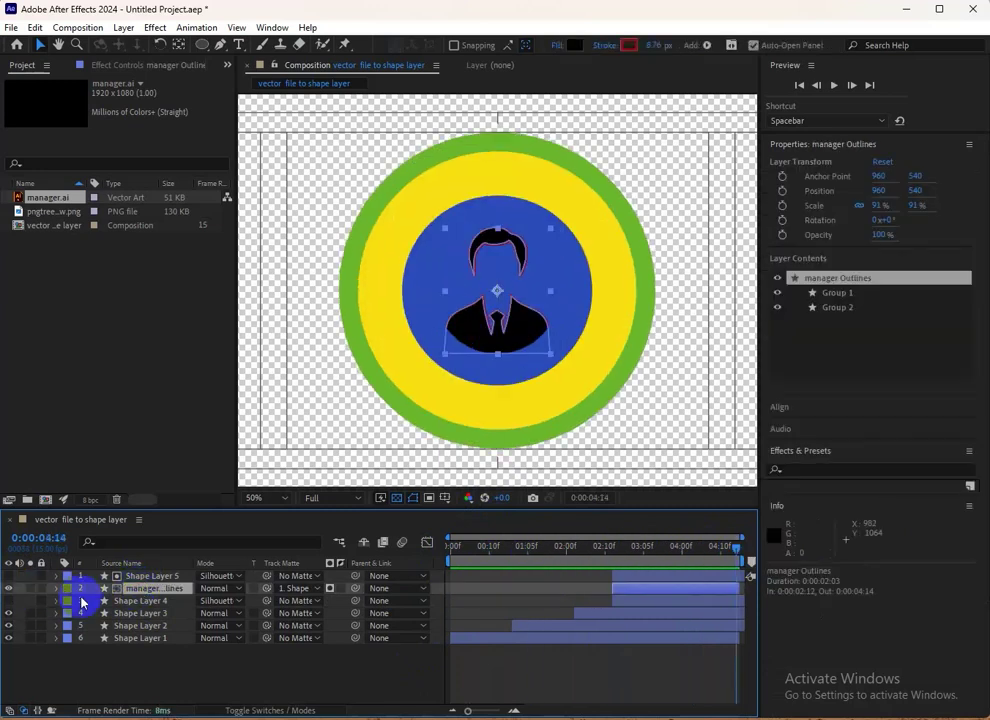
click(55, 590)
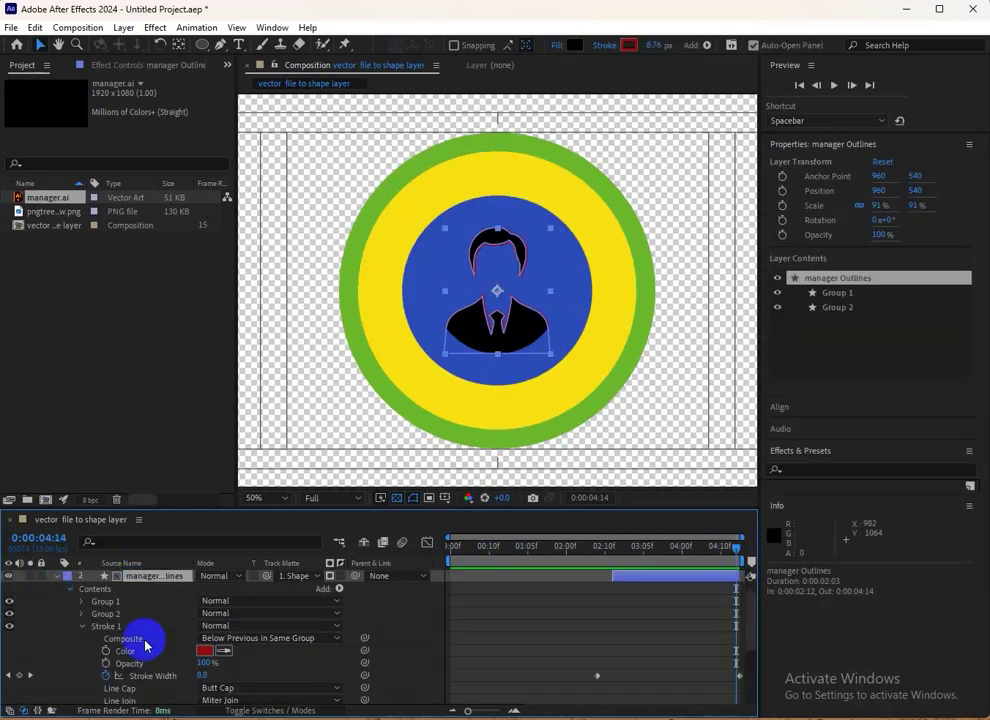
scroll(135, 664, down, 3)
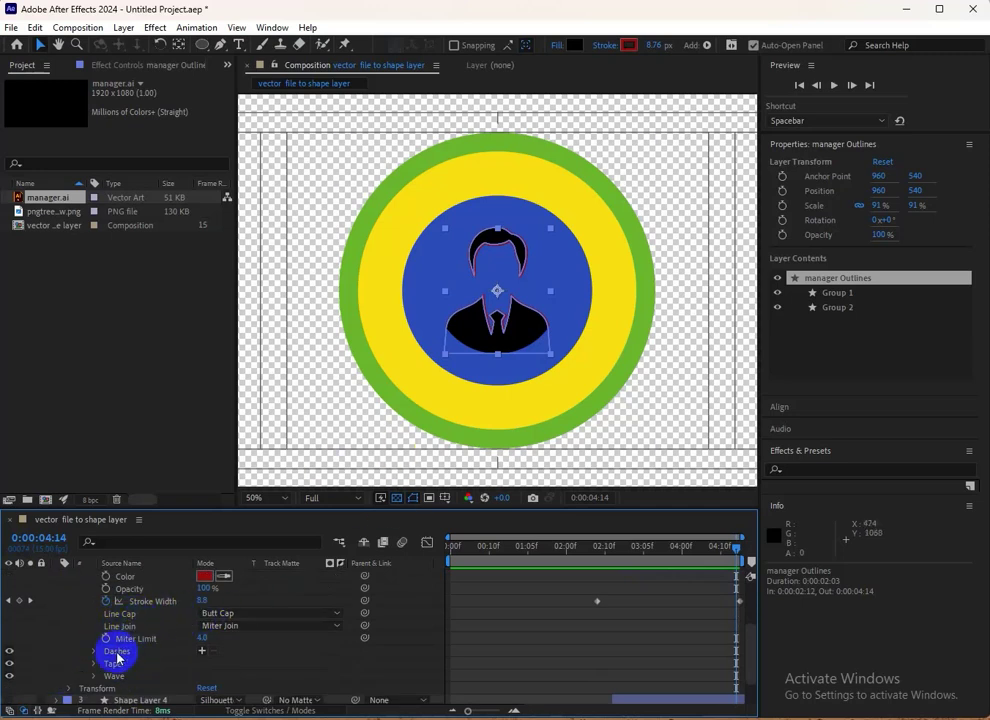
scroll(140, 645, down, 2)
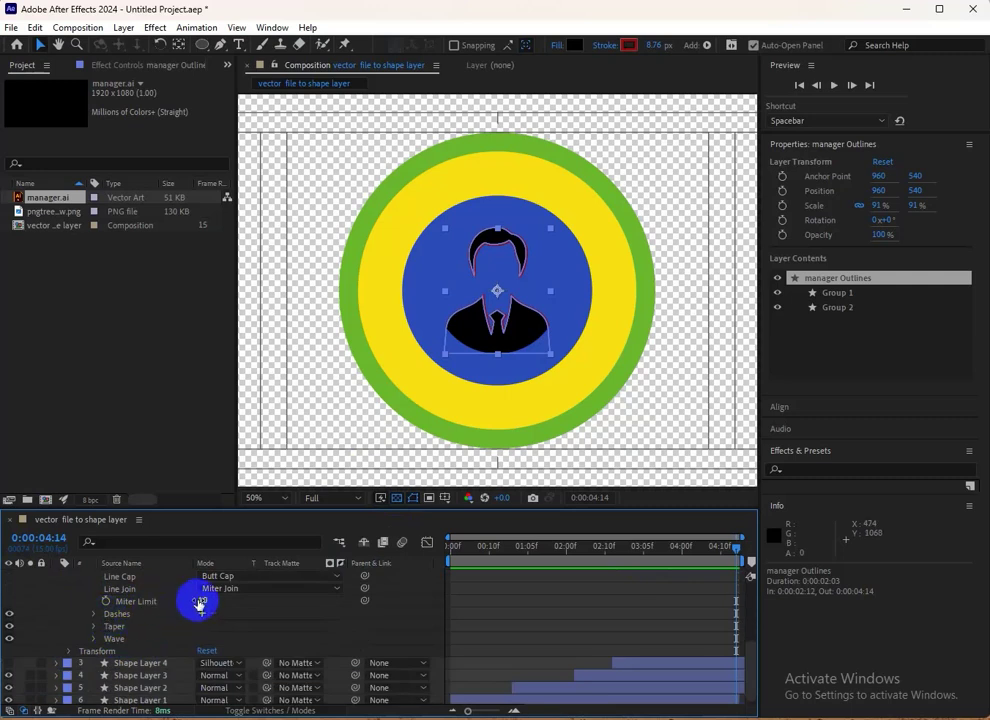
click(199, 601)
text(34)
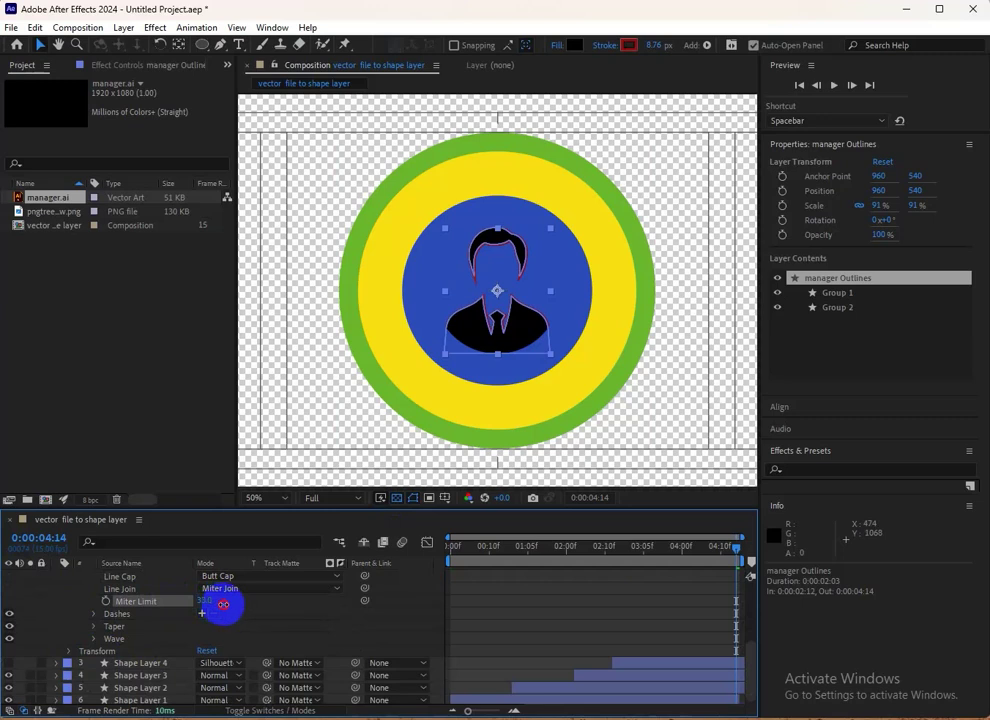
key(Return)
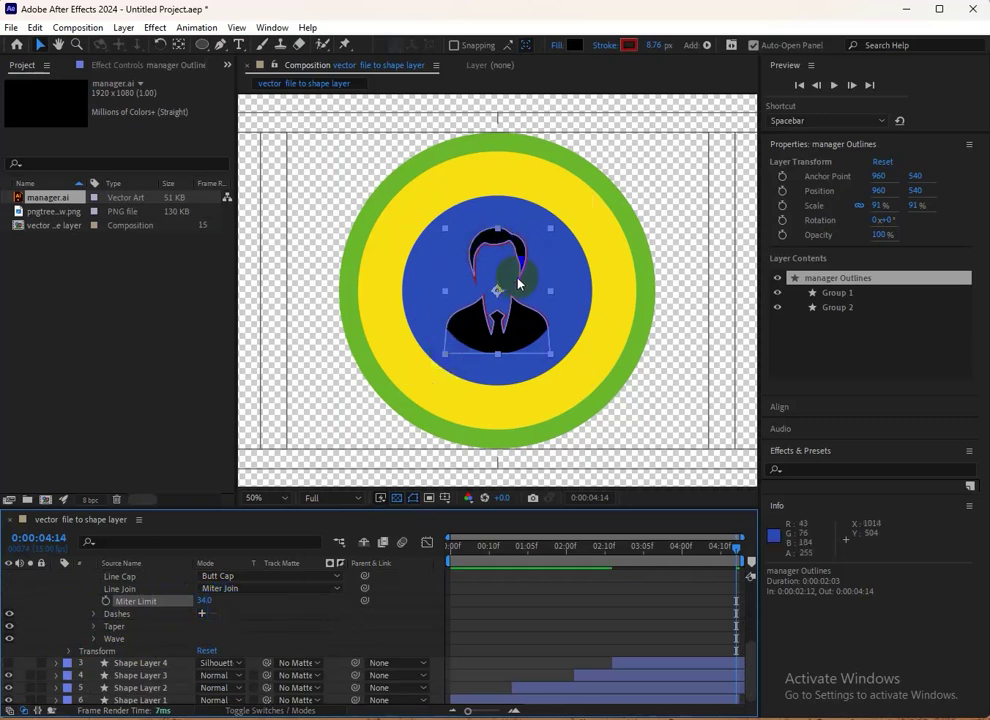
scroll(95, 625, up, 2)
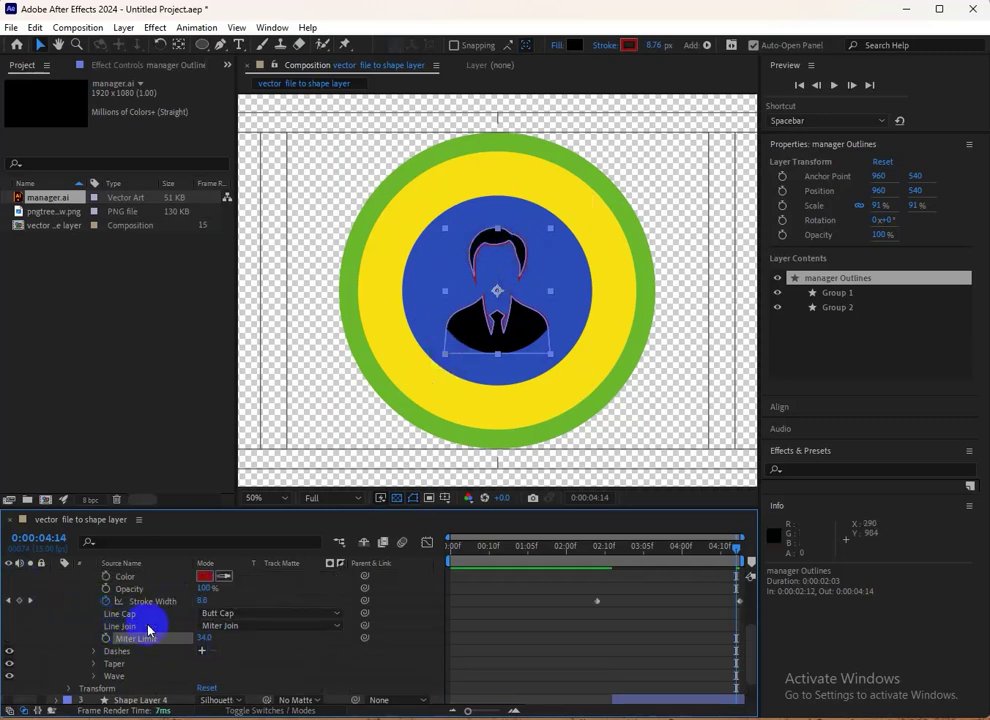
scroll(127, 616, up, 2)
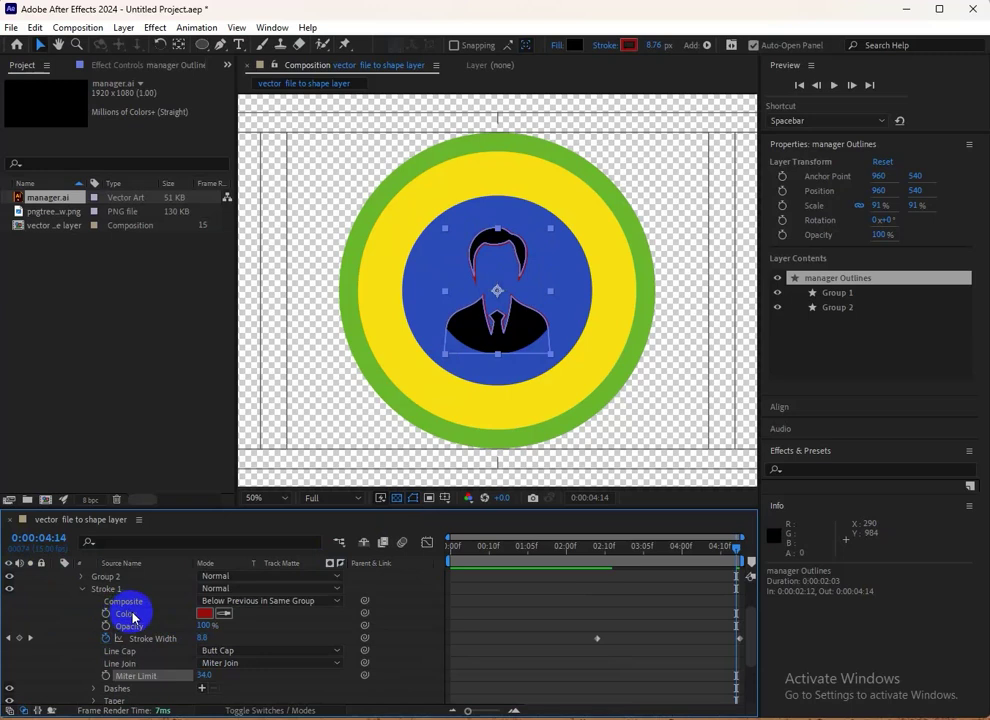
scroll(120, 597, down, 2)
scroll(126, 600, down, 2)
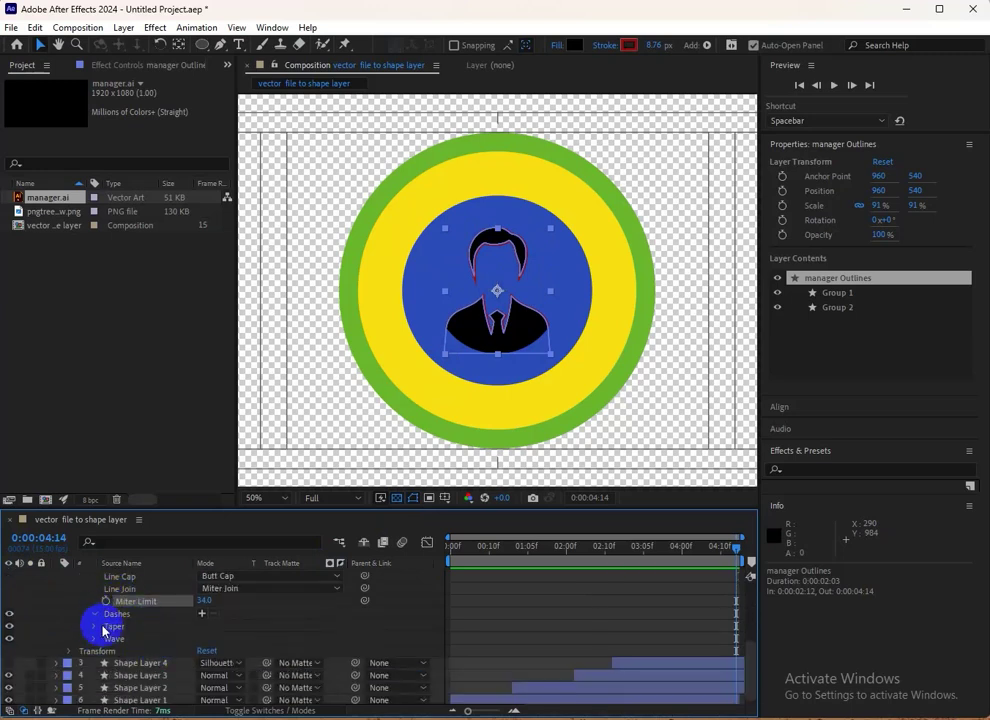
Raise the stroke's taper Start Length to 100% and keyframe it at 0:00:02:13
click(93, 626)
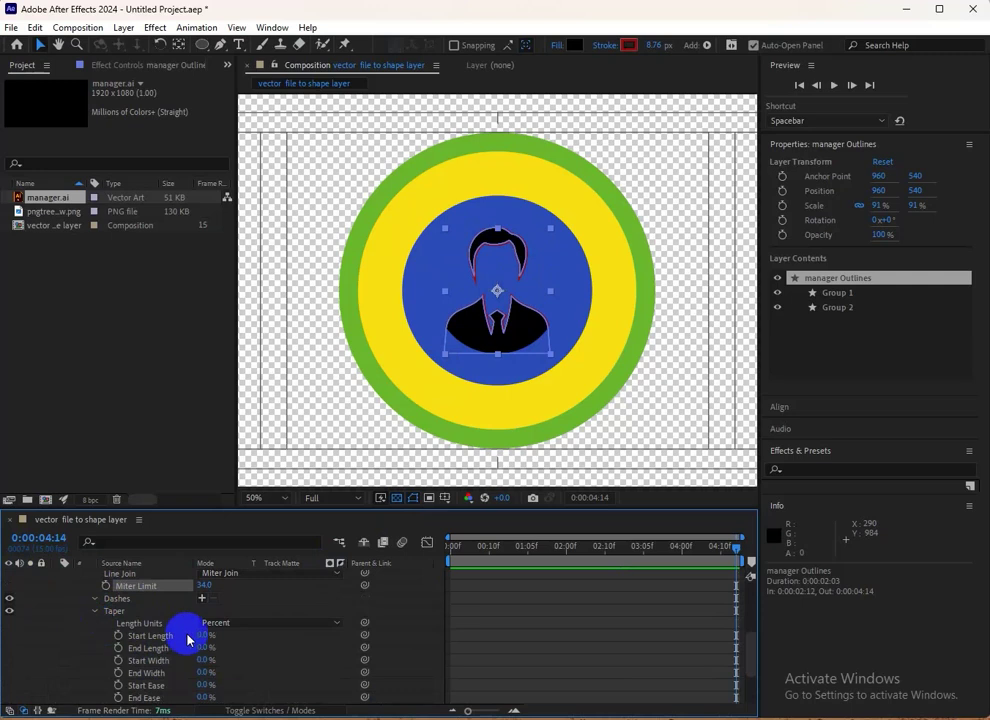
scroll(180, 634, down, 2)
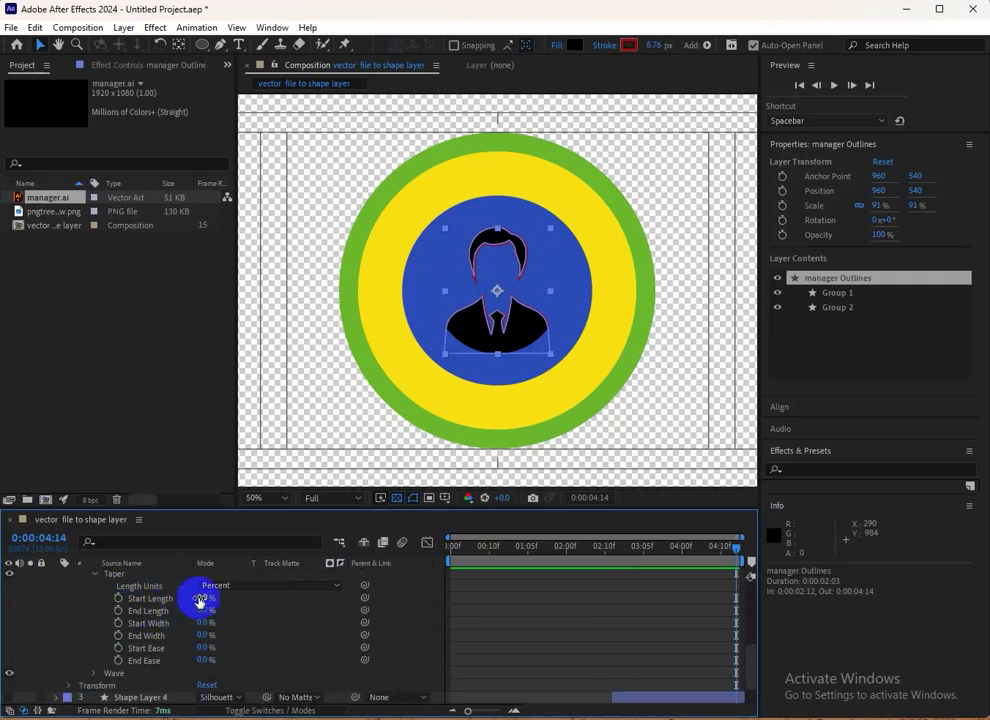
drag(208, 597, 349, 626)
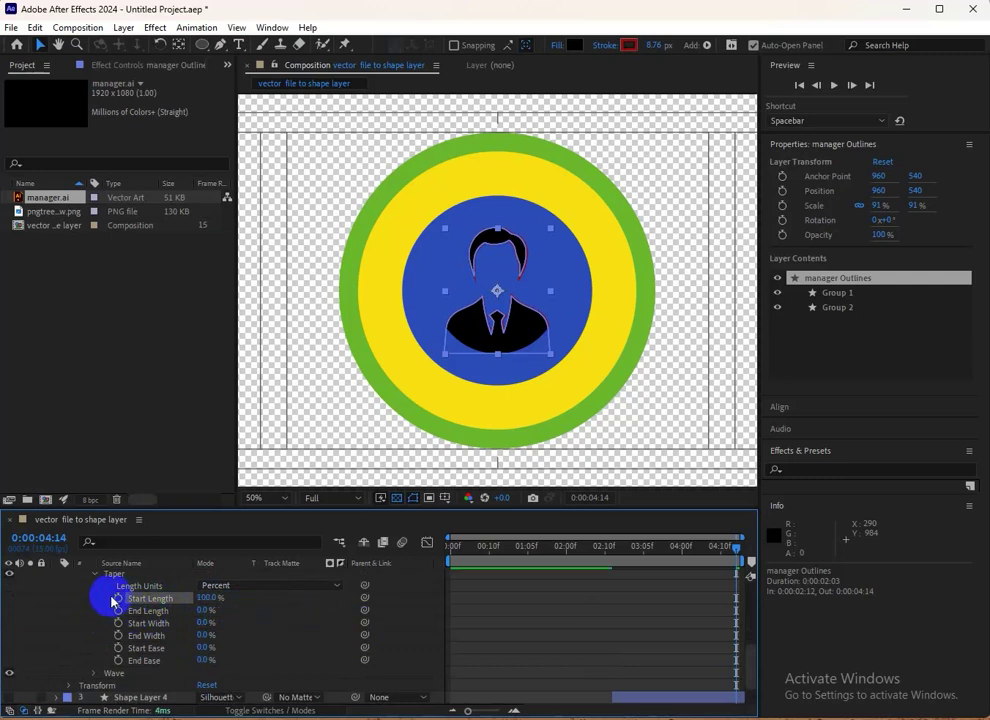
click(110, 600)
mouse_move(736, 548)
mouse_down()
mouse_move(604, 563)
mouse_move(615, 563)
mouse_up()
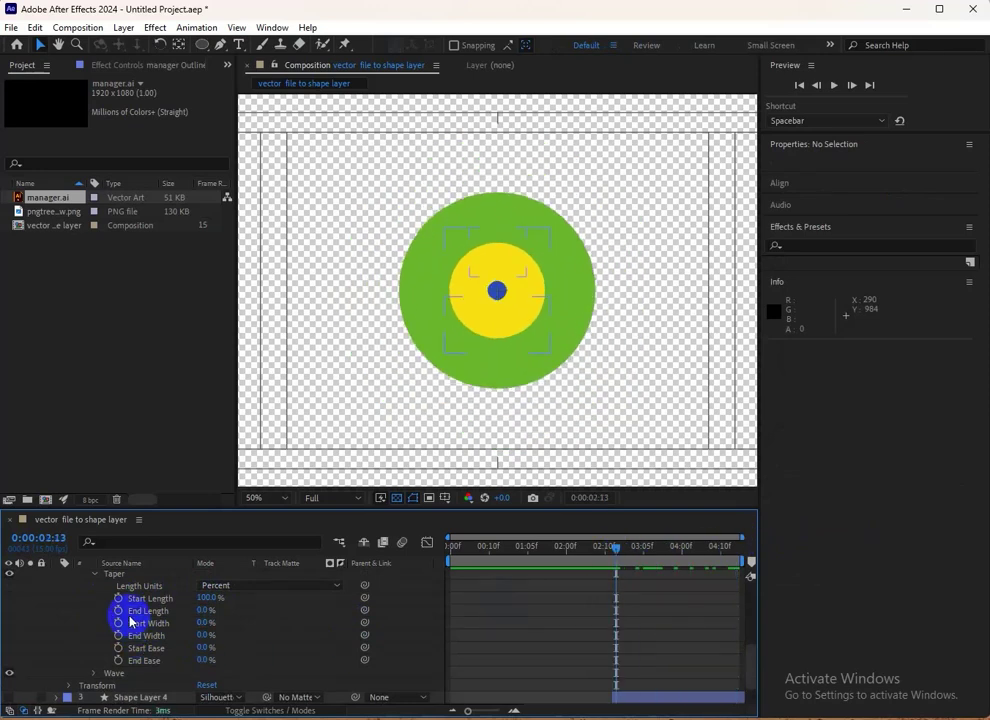
click(118, 598)
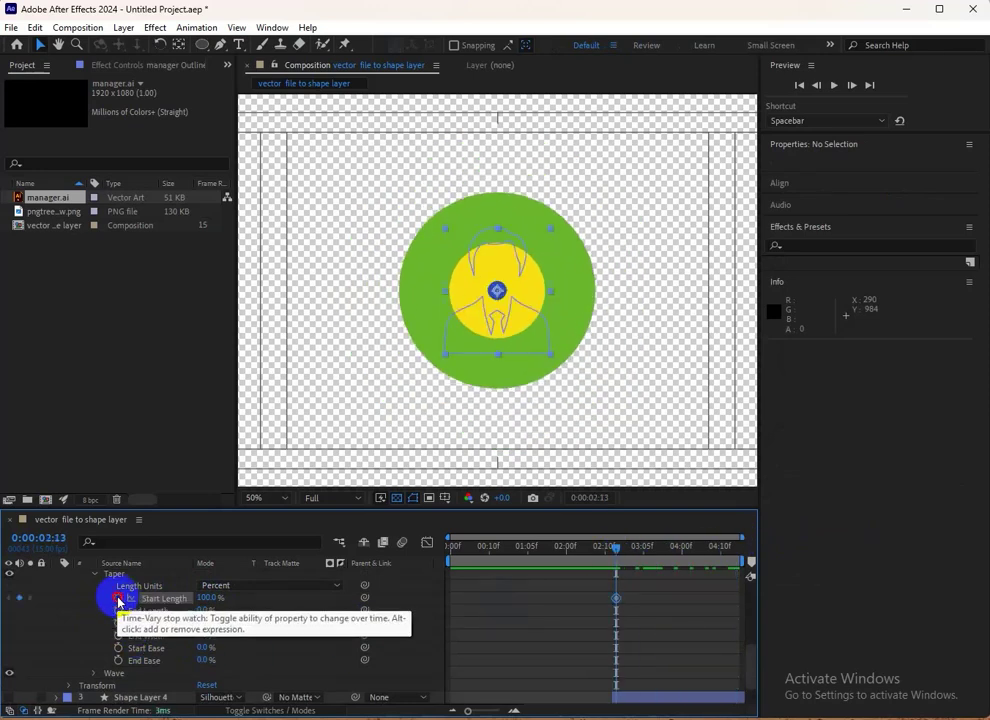
Set the taper Start Length to 0% at the final frame 0:00:04:14 and preview
drag(617, 549, 750, 565)
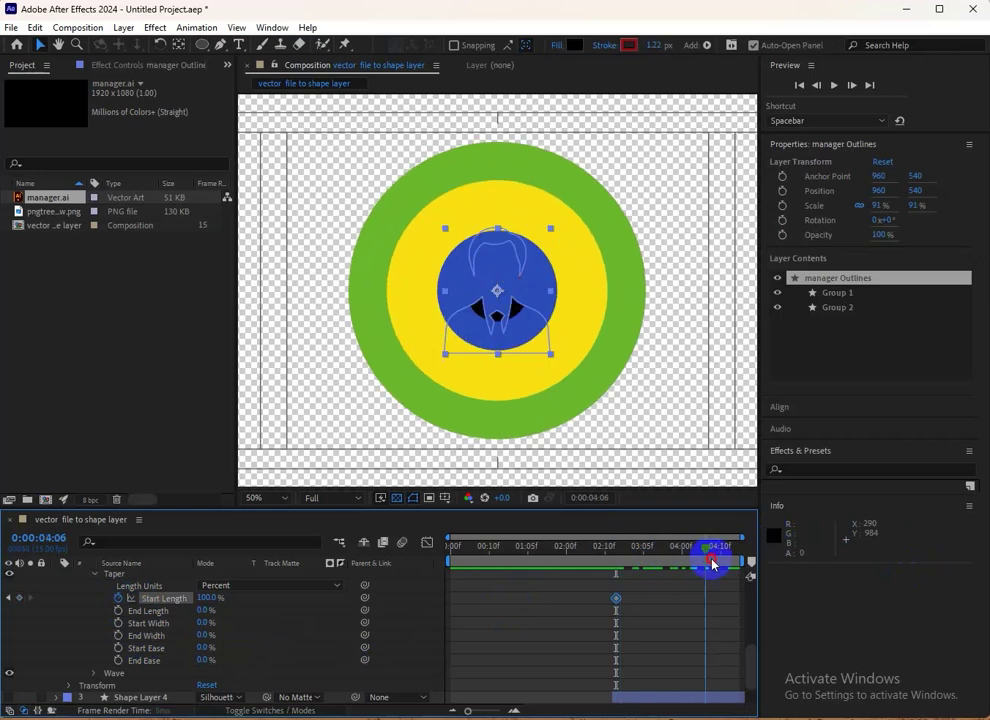
click(207, 598)
text(40)
key(Return)
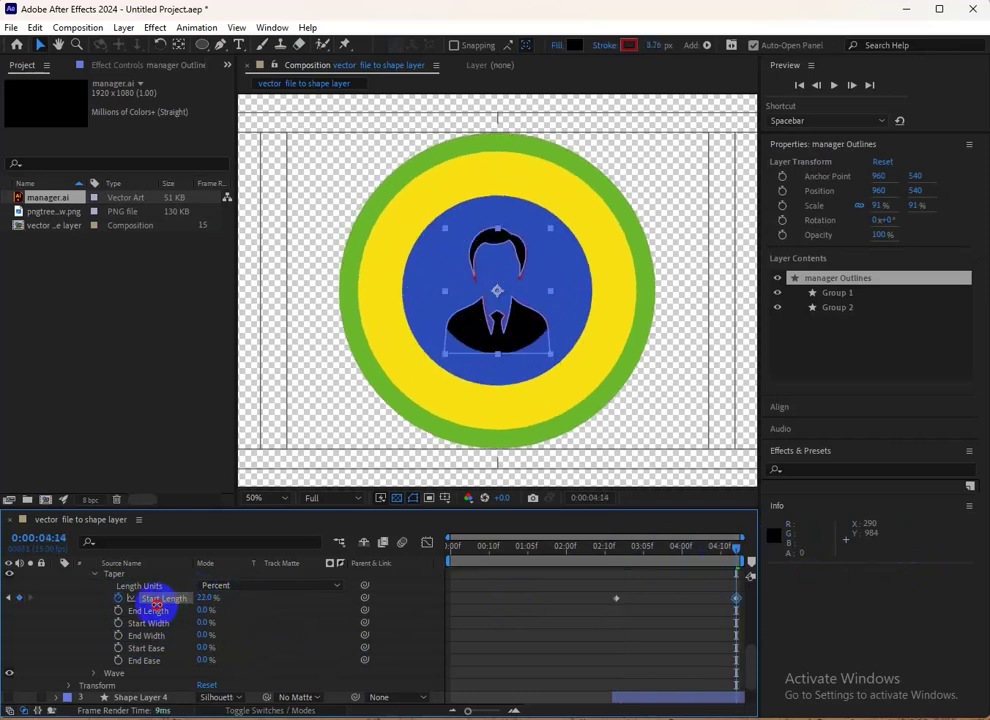
click(663, 548)
mouse_move(663, 548)
mouse_down()
mouse_move(751, 559)
mouse_move(600, 580)
mouse_move(778, 579)
mouse_move(382, 594)
mouse_move(586, 590)
mouse_move(758, 602)
mouse_up()
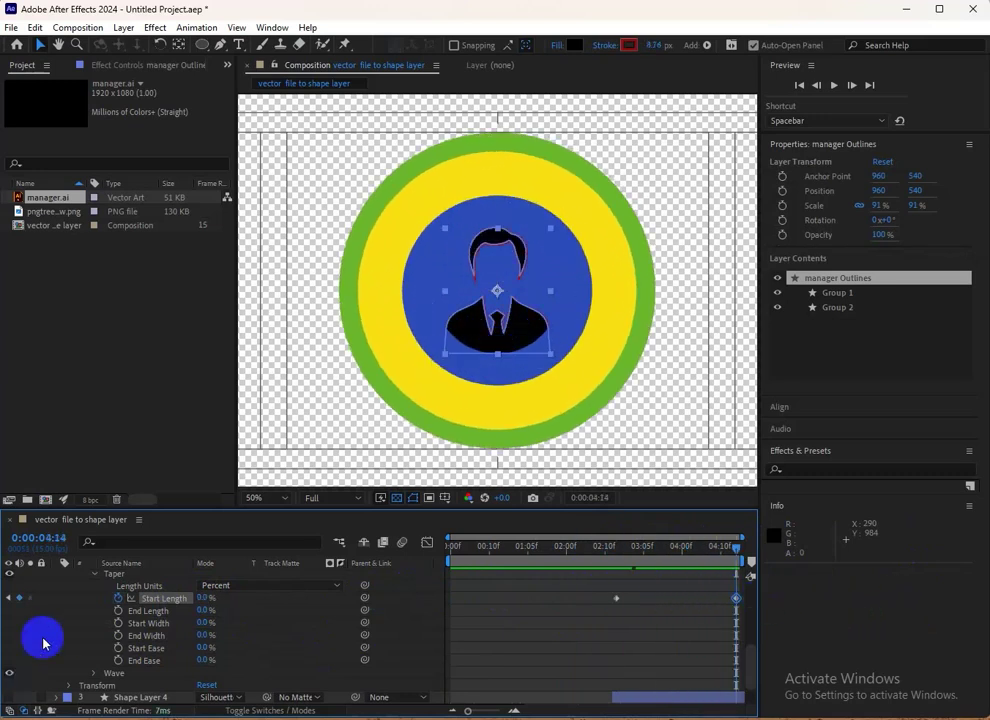
Collapse the manager Outlines layer's stroke and taper properties to show all six layers
scroll(86, 617, up, 5)
scroll(65, 600, up, 2)
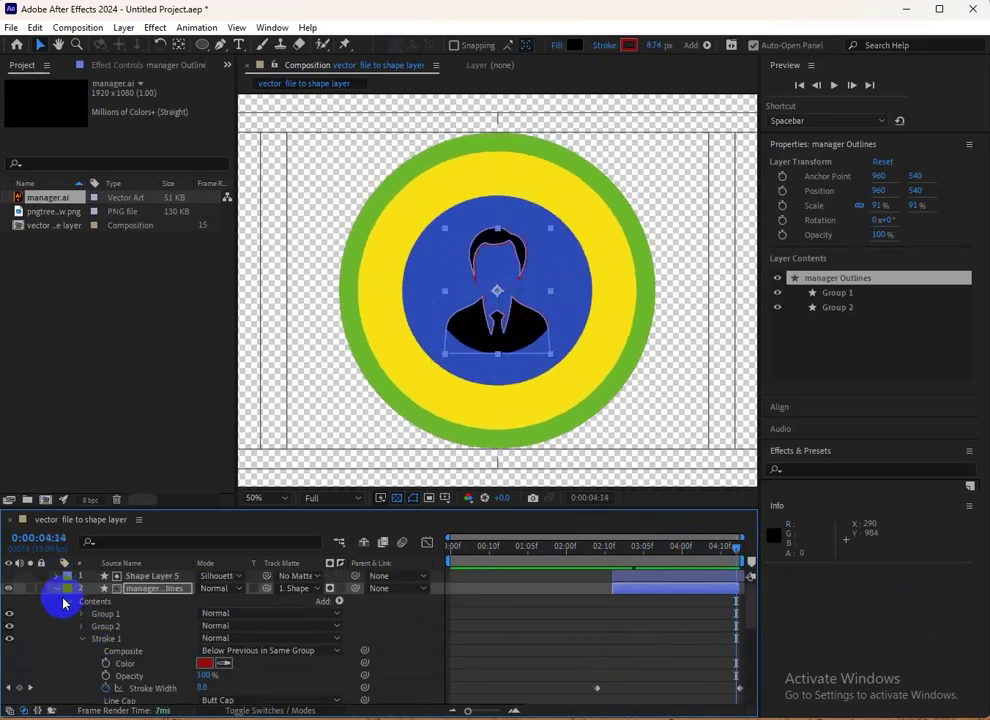
click(56, 590)
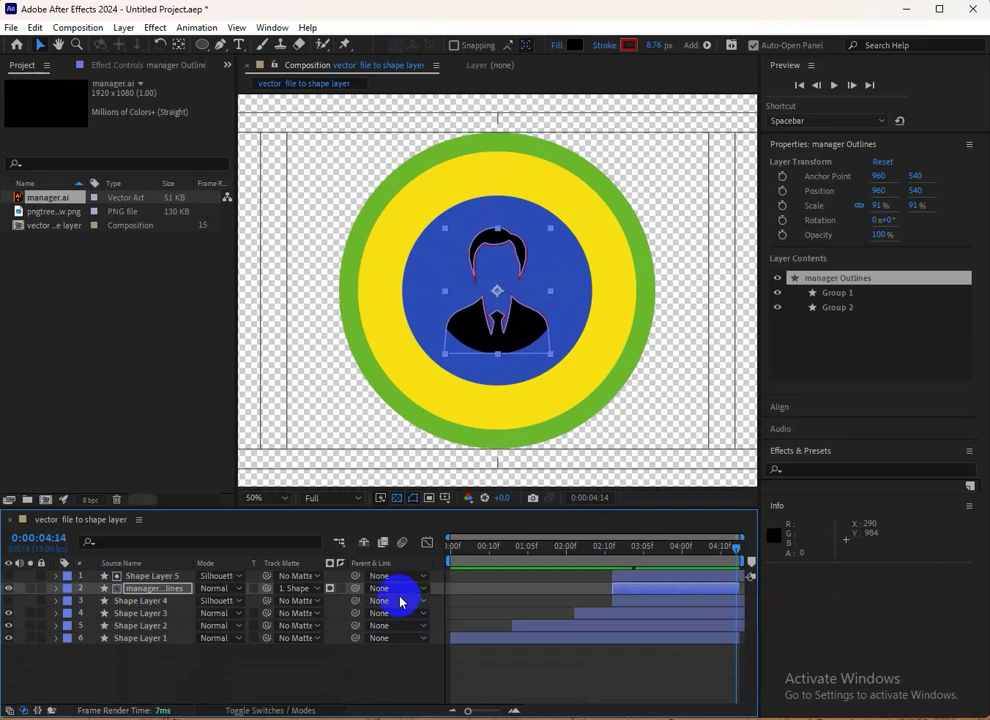